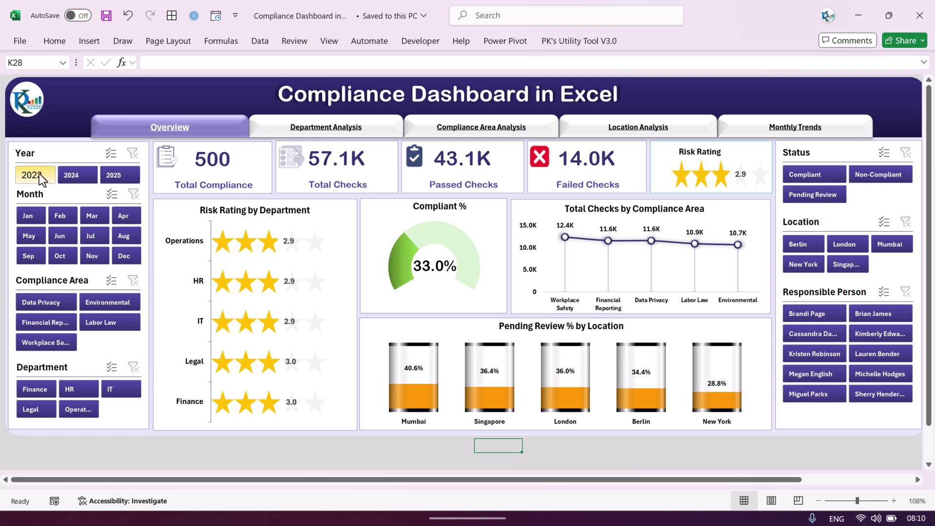
Filter the Overview dashboard by year 2024 for February, March and April in turn, and clear the month and year filters
click(62, 216)
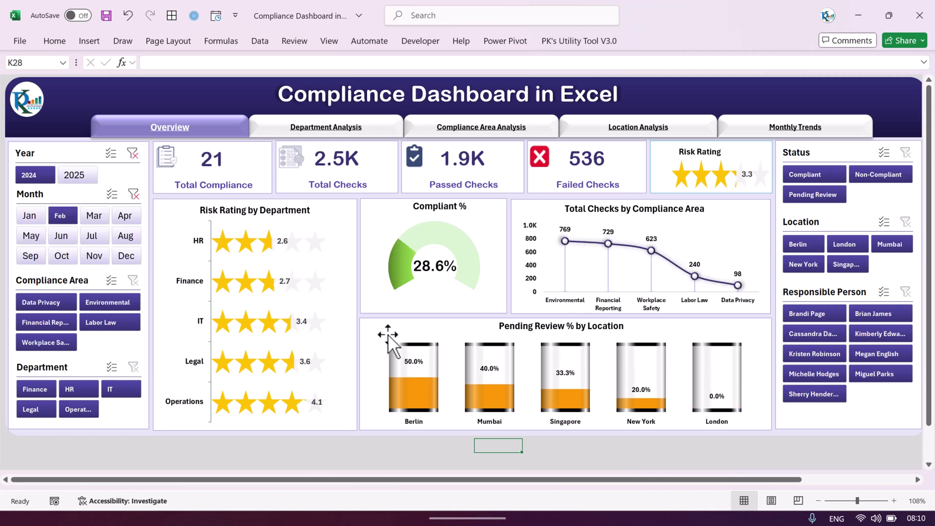
click(92, 217)
click(133, 217)
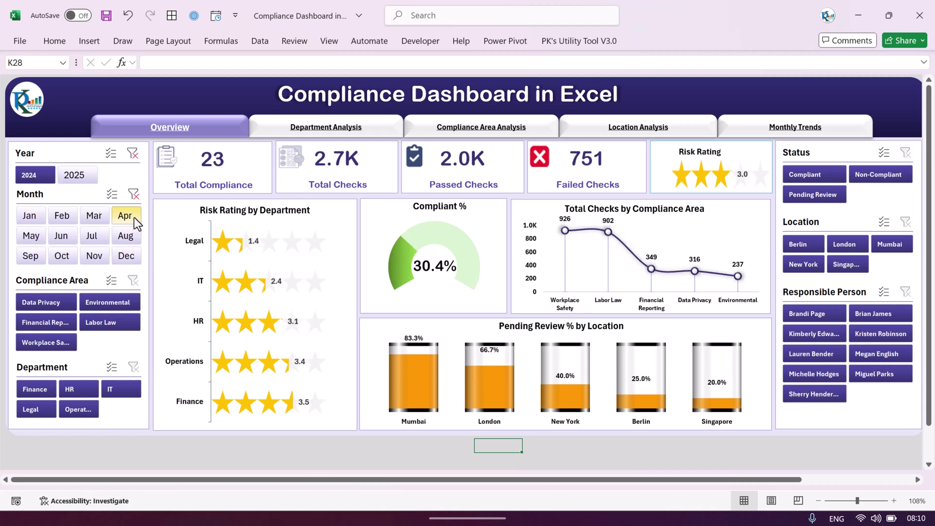
click(133, 194)
click(132, 153)
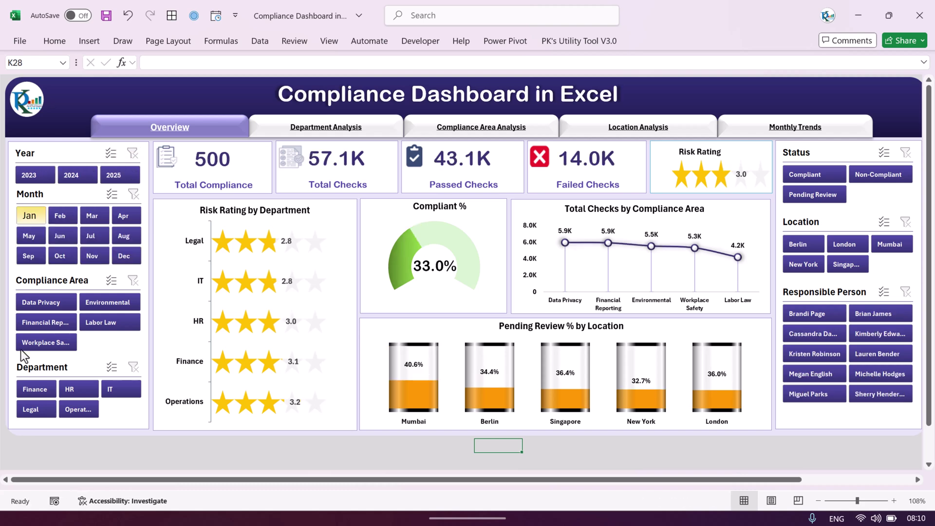
Compare the Overview charts for the Finance, HR and Legal departments one at a time, and clear the department filter
click(27, 392)
click(78, 390)
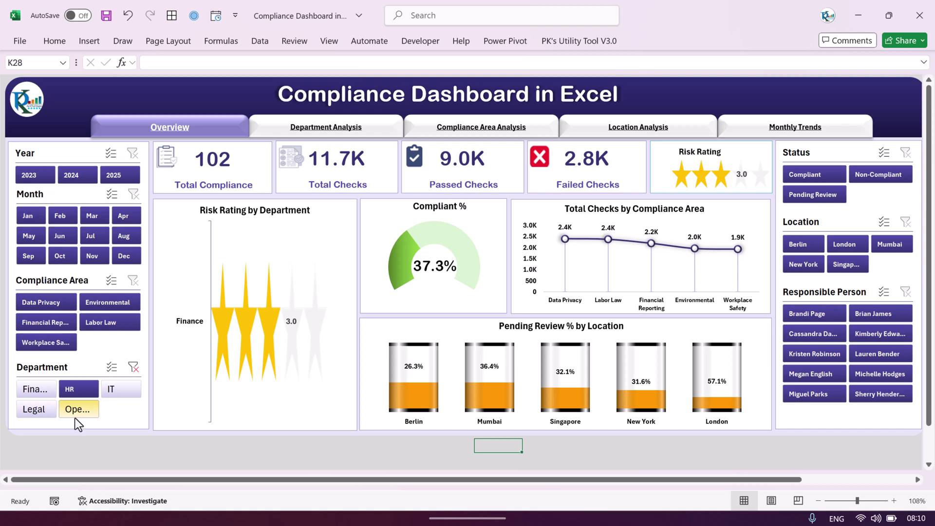
click(39, 418)
click(133, 367)
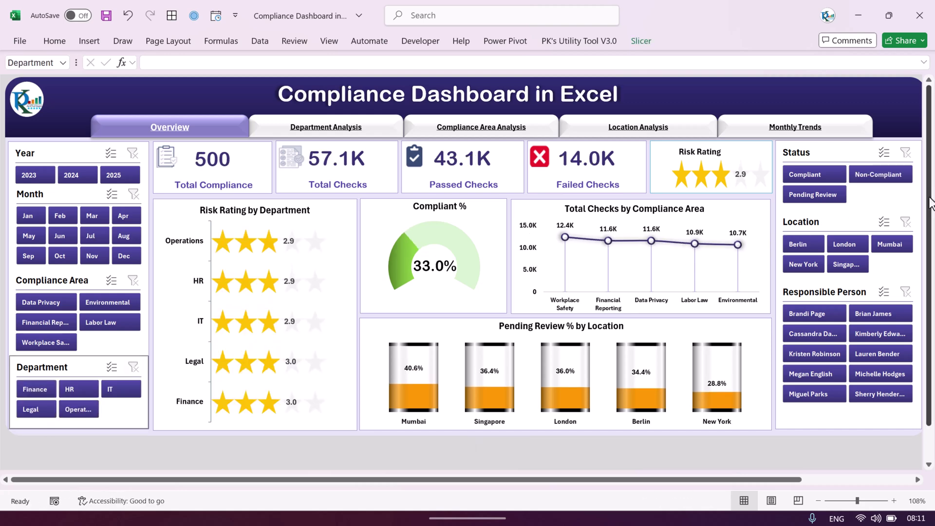
Filter the Overview by location, one at a time: Berlin, London, Mumbai, Singapore and New York, and clear the filter
drag(800, 246, 855, 246)
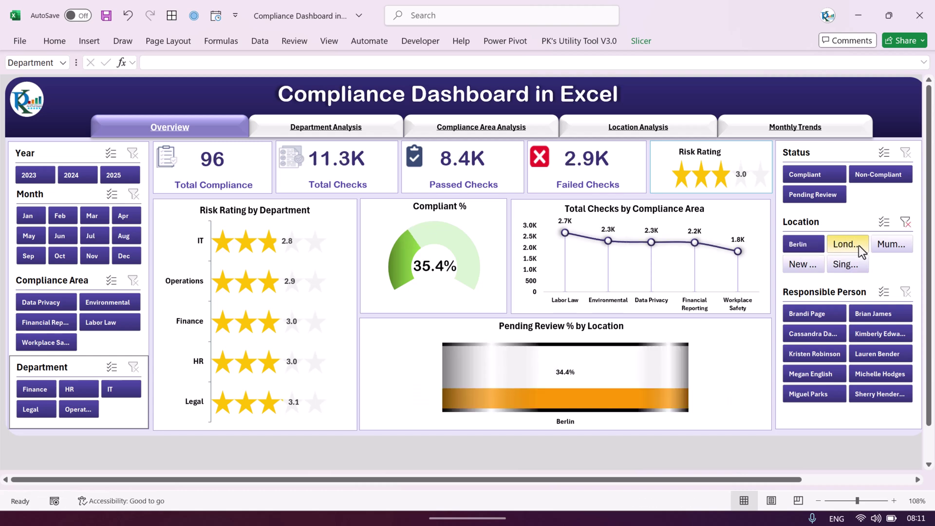
click(858, 245)
click(887, 245)
click(848, 264)
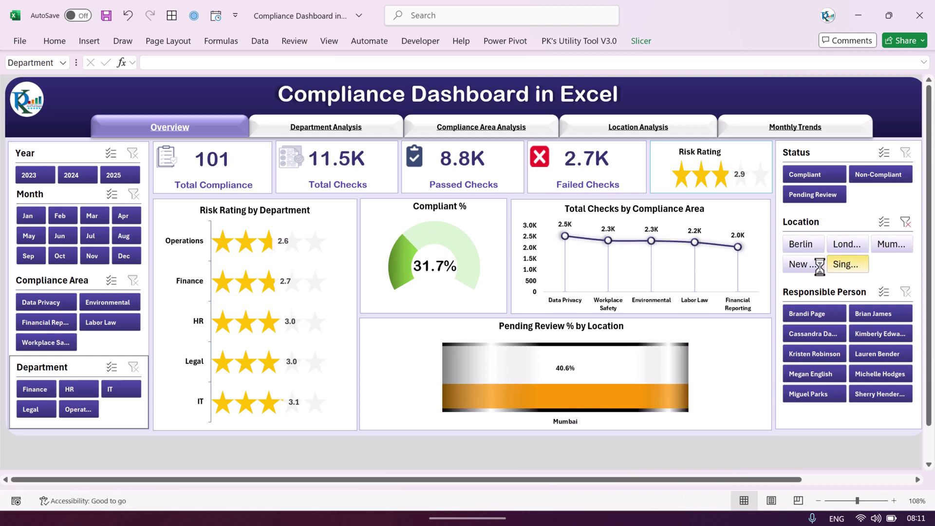
click(803, 264)
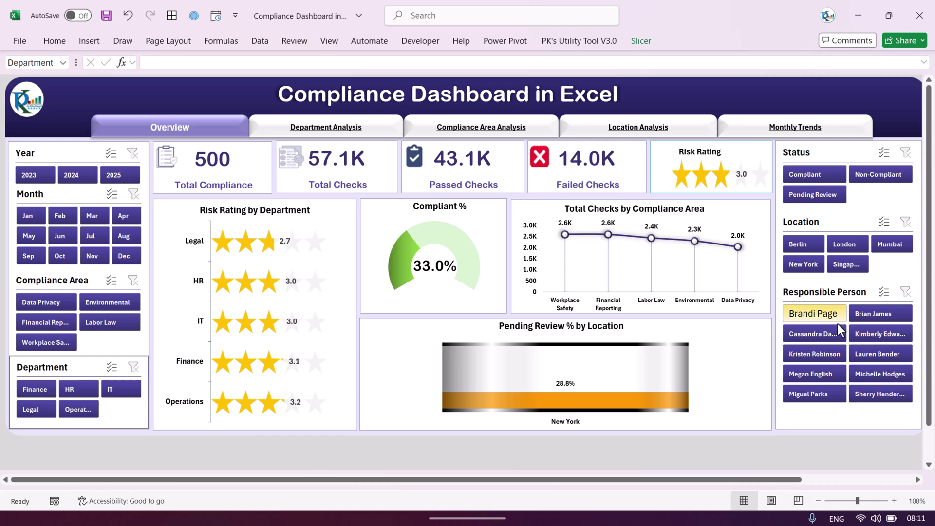
Filter the Overview by three different responsible persons in turn and clear that filter
click(828, 353)
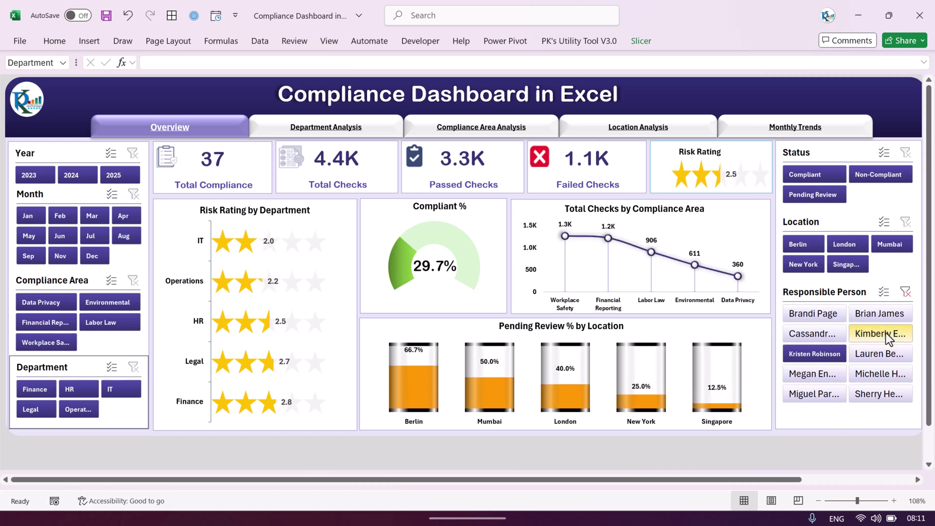
click(882, 334)
click(814, 331)
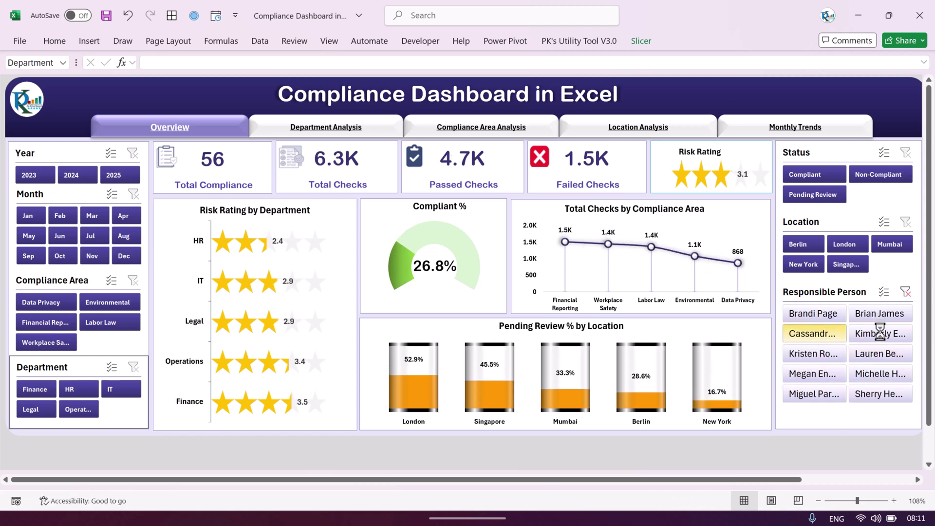
click(186, 129)
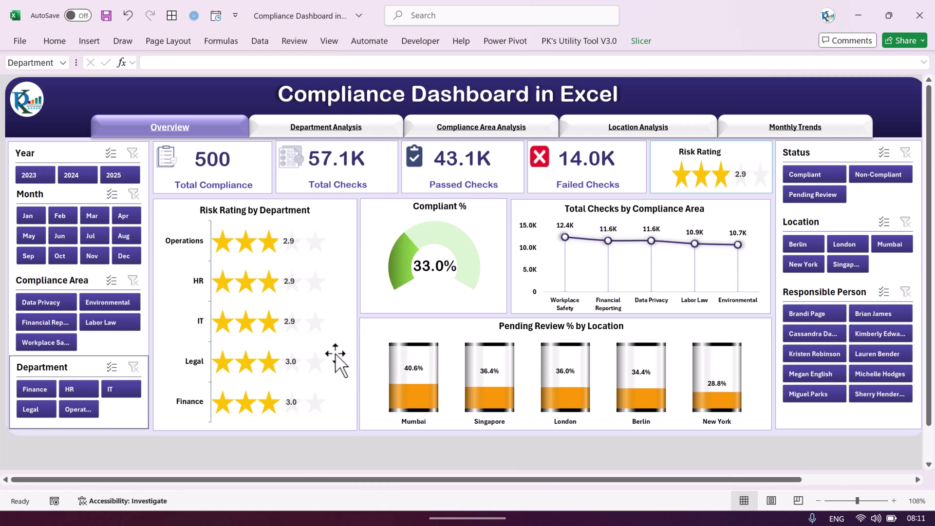
View the Department Analysis page by compliance area, including Data Privacy, Financial Reporting, Labor Law and Workplace Safety, and clear the filter
click(326, 129)
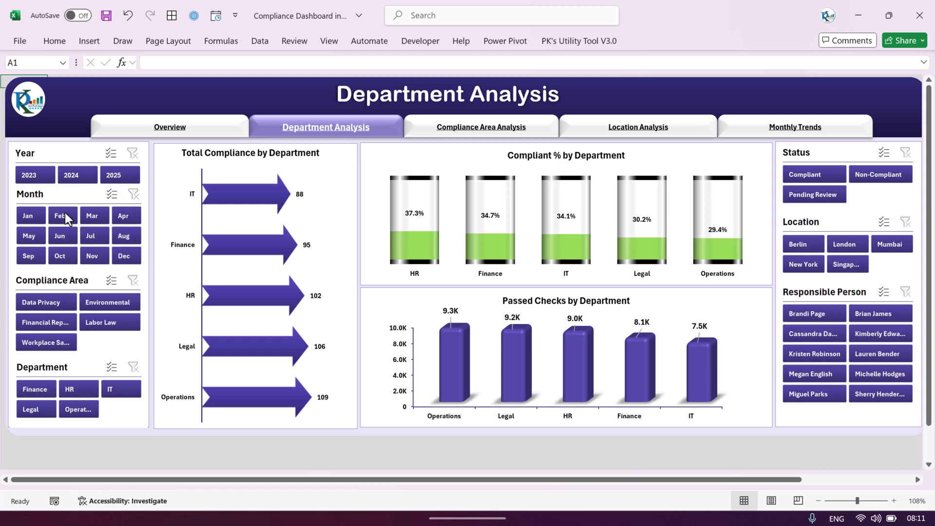
click(44, 302)
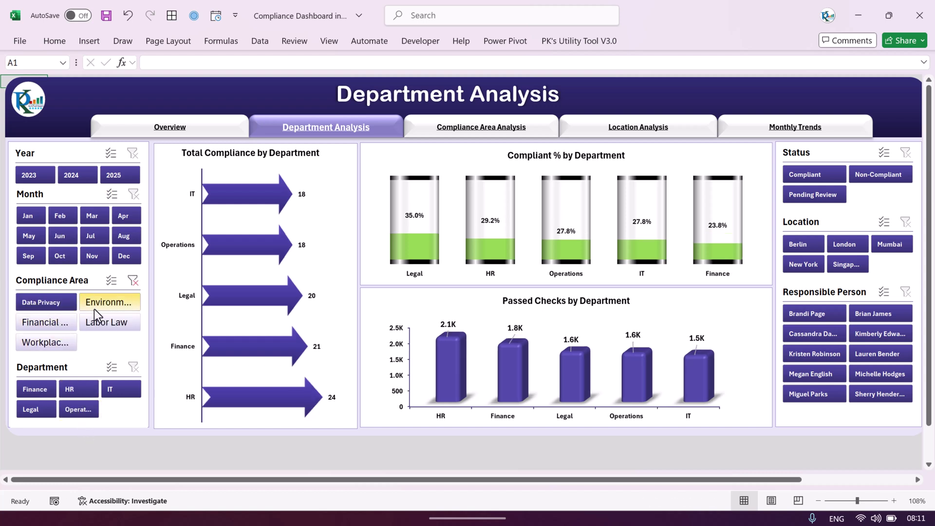
click(60, 322)
click(131, 323)
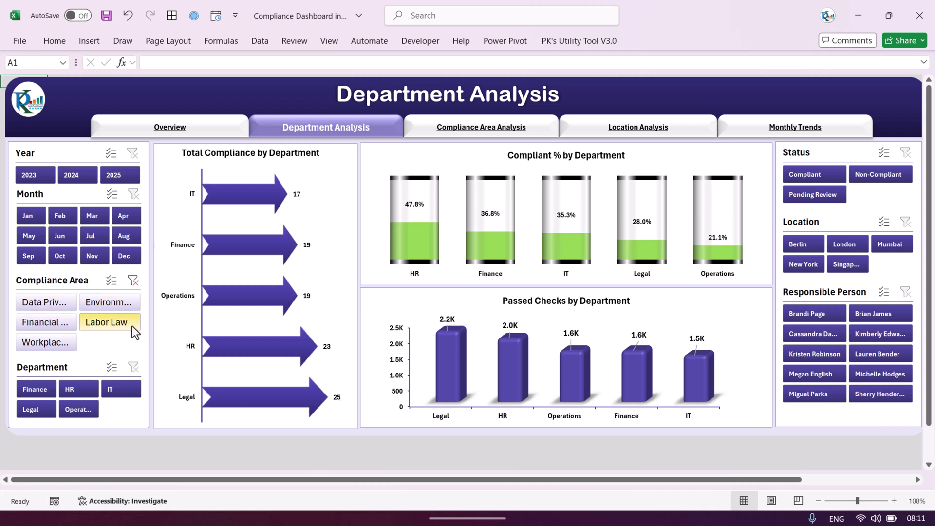
click(43, 343)
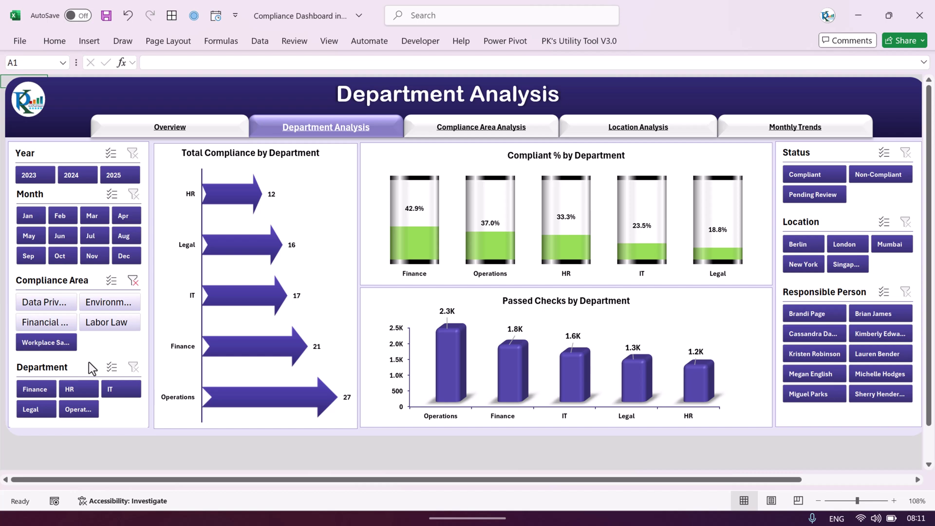
click(106, 322)
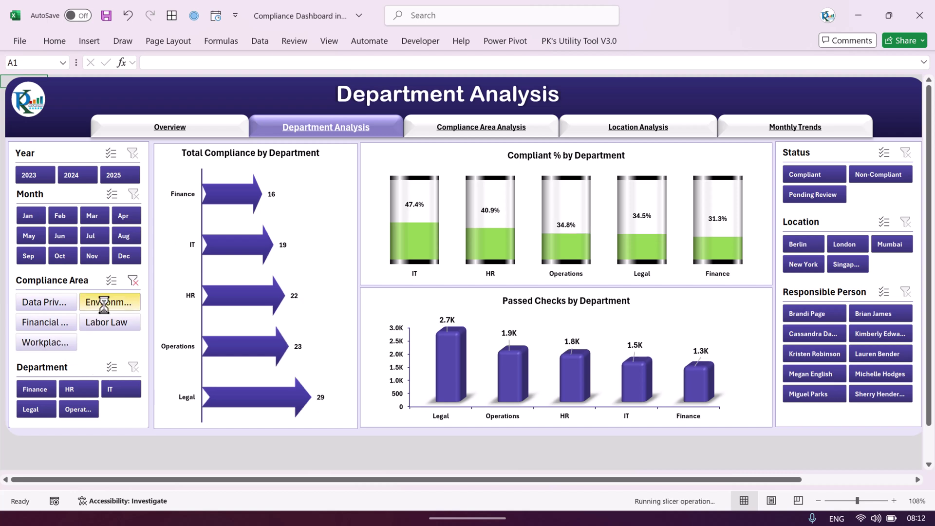
click(73, 326)
click(133, 281)
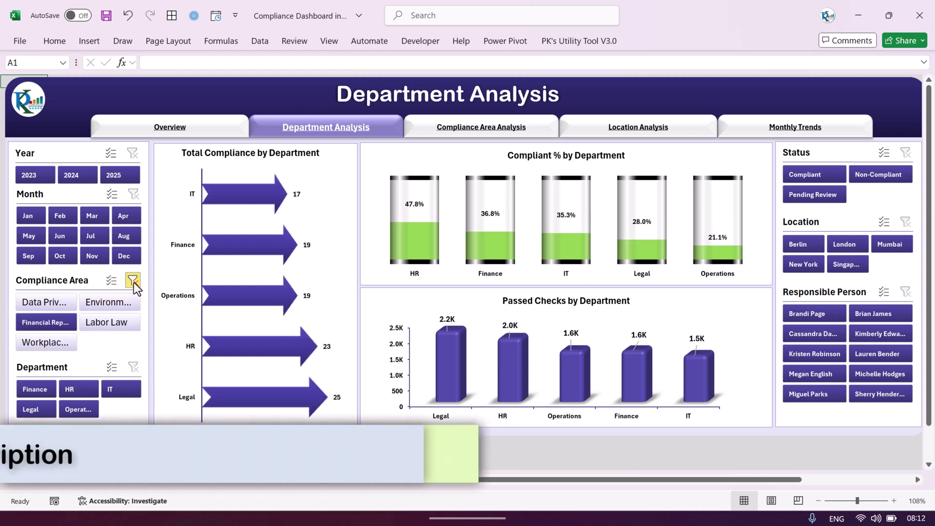
Filter the Department Analysis charts by Berlin, London and New York in turn, and clear the location filter
click(800, 244)
ctrl+click(848, 246)
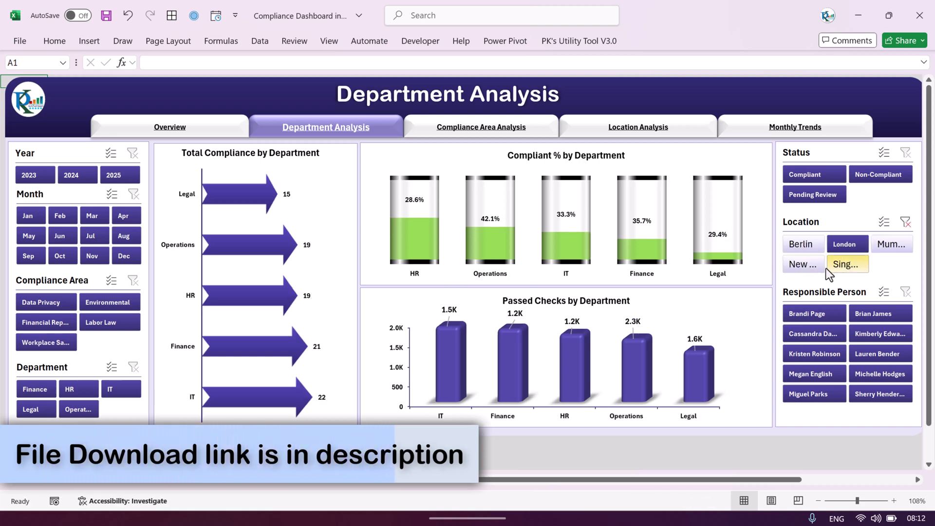
click(803, 264)
click(905, 223)
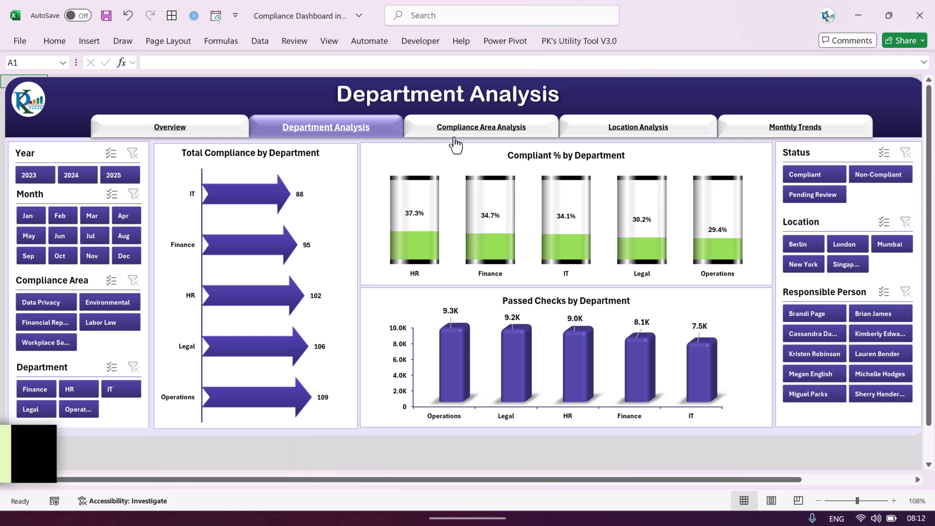
Go to the Compliance Area Analysis page and filter its charts by Berlin, London and Singapore one at a time
click(511, 139)
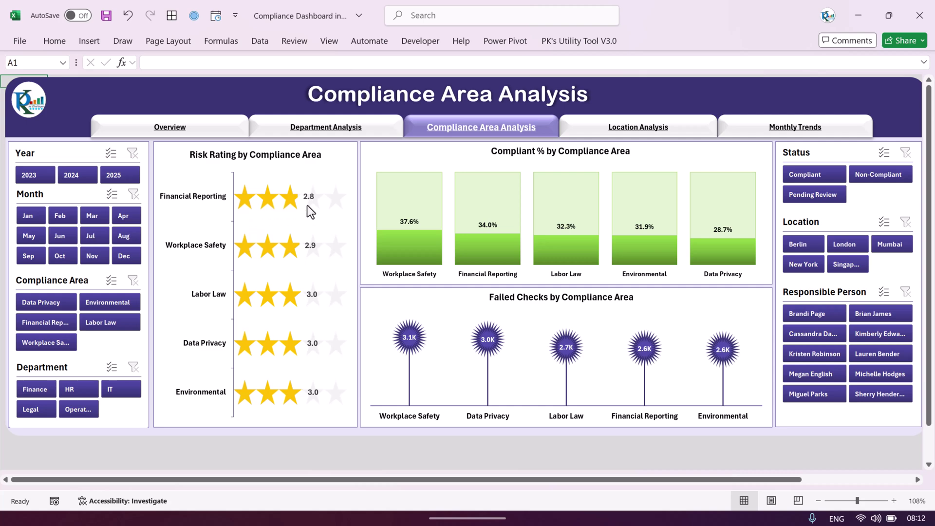
mouse_move(282, 214)
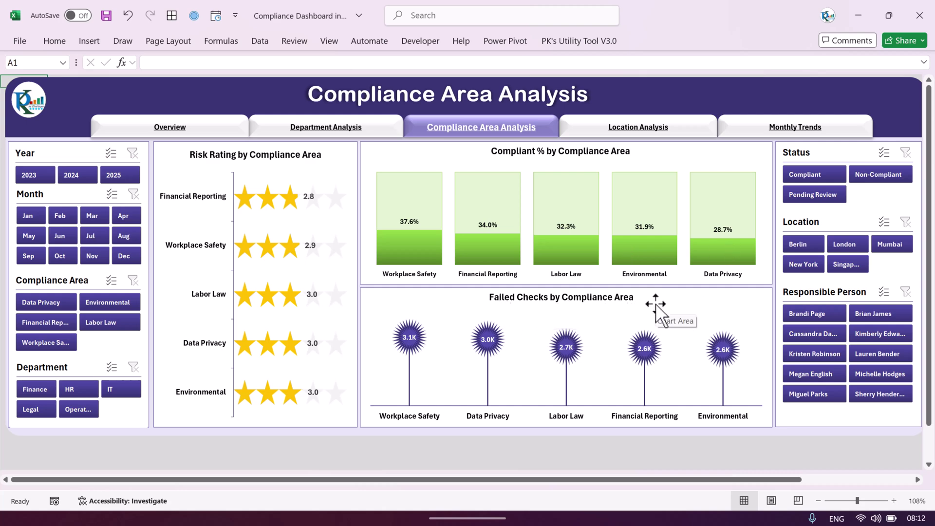
click(799, 243)
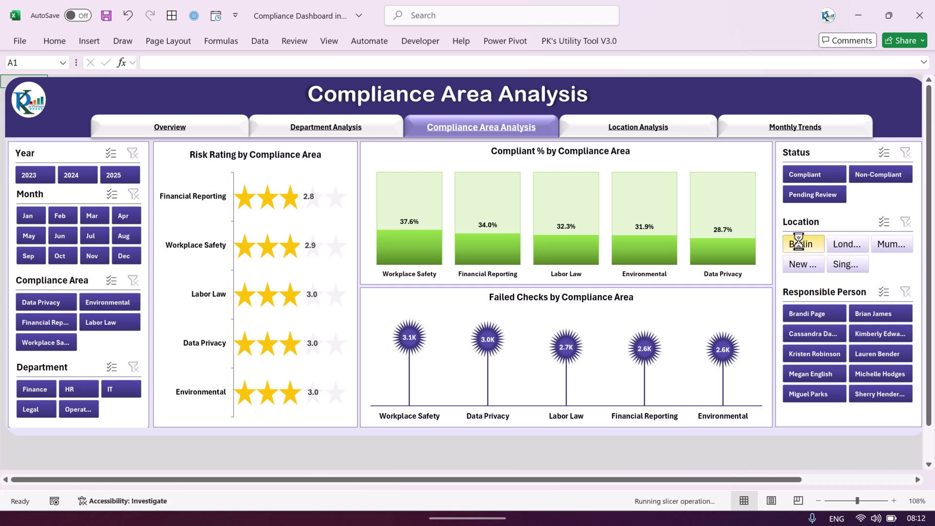
click(860, 251)
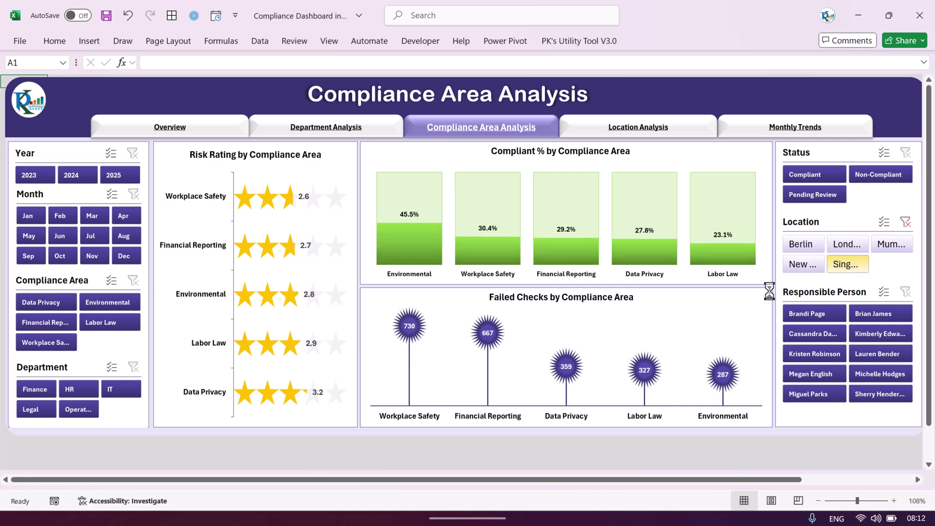
click(846, 266)
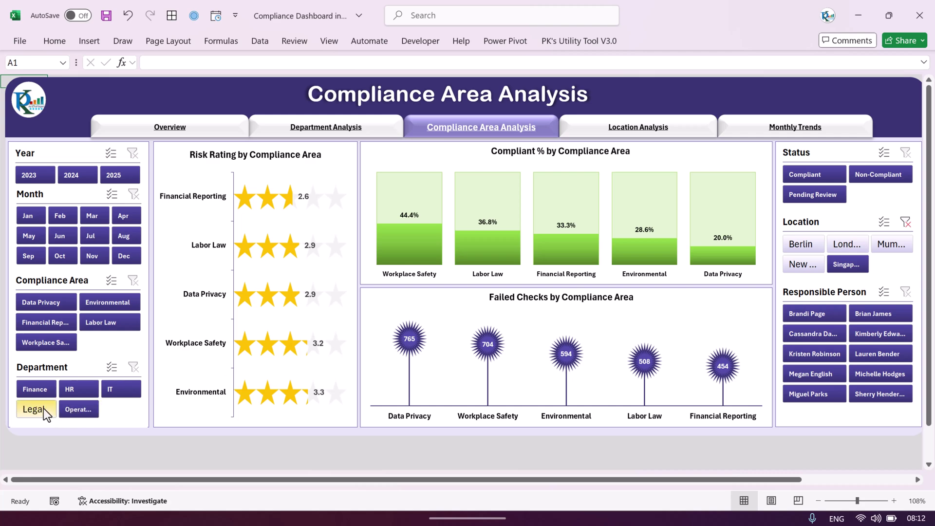
Filter the Compliance Area Analysis charts by the Finance, HR and IT departments in turn, and clear the department and location filters
click(31, 389)
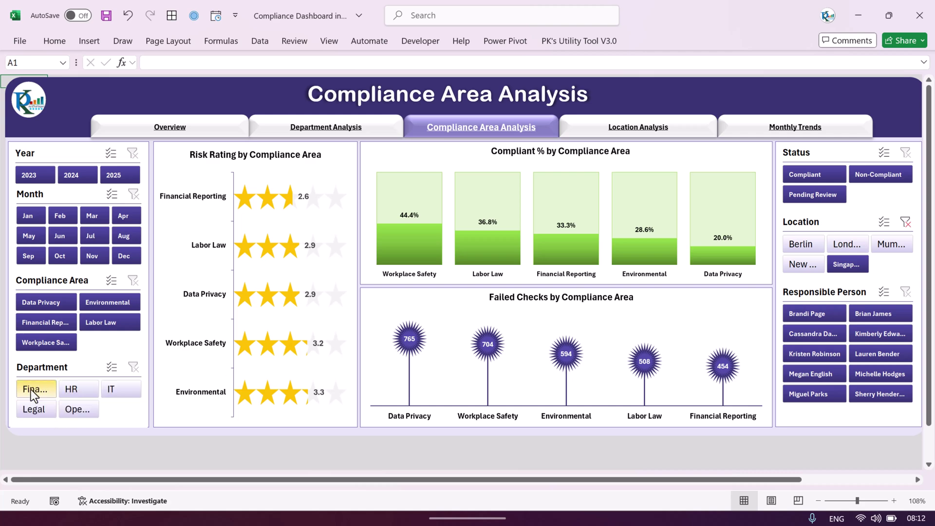
click(77, 389)
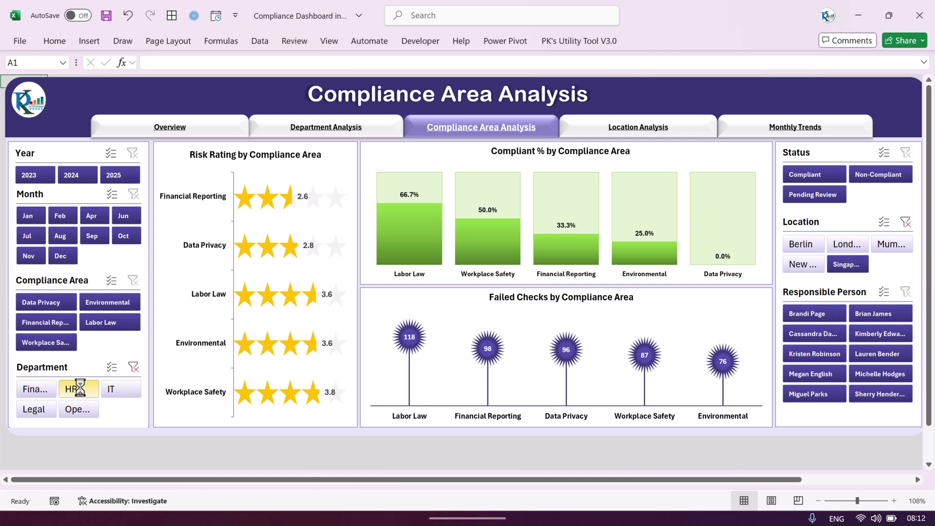
click(131, 392)
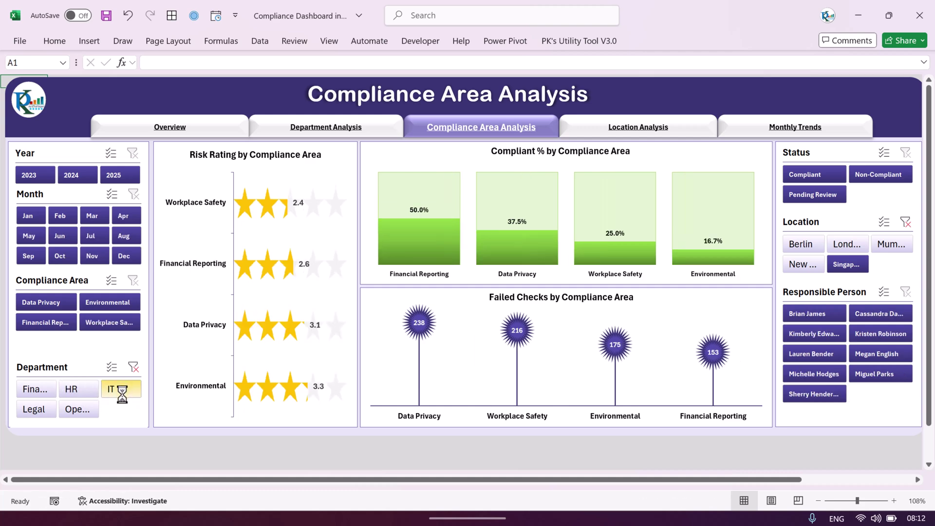
click(132, 367)
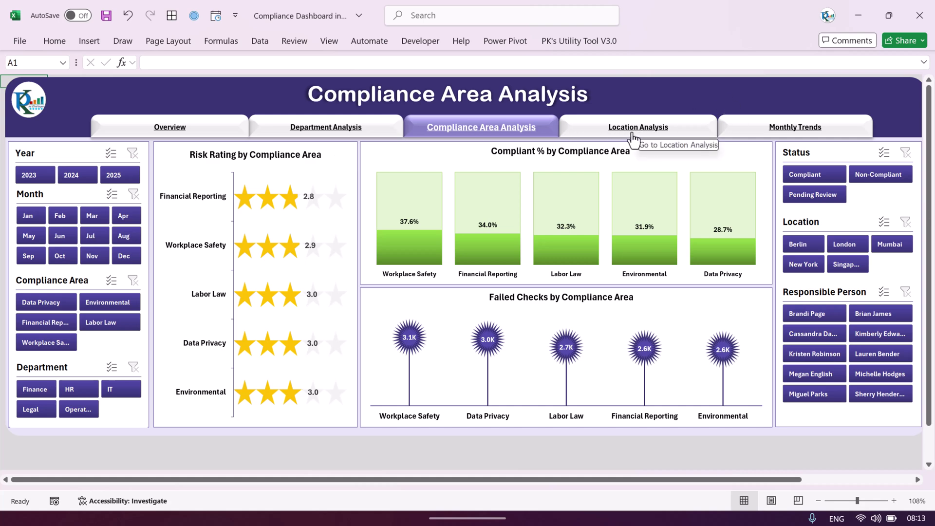
View the Location Analysis page for Data Privacy, then Labor Law with the HR department, and clear the compliance area and department filters
click(648, 138)
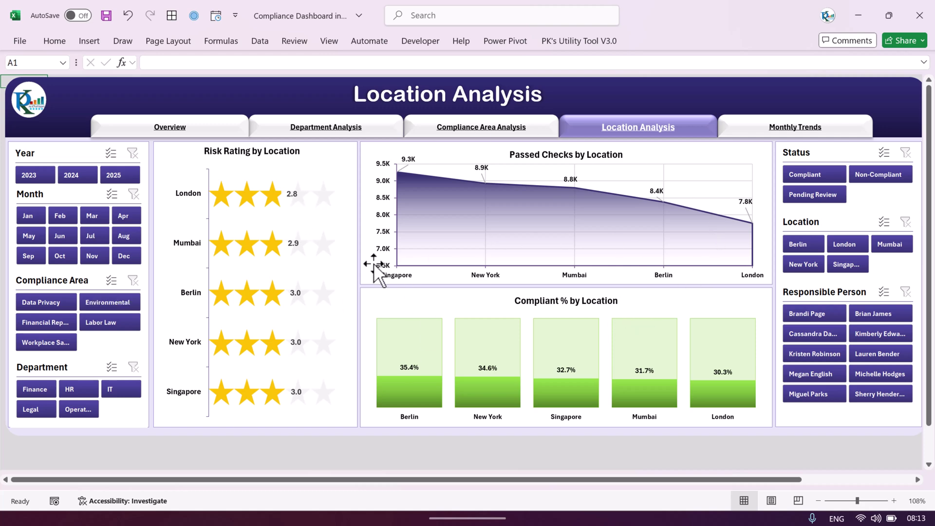
click(54, 303)
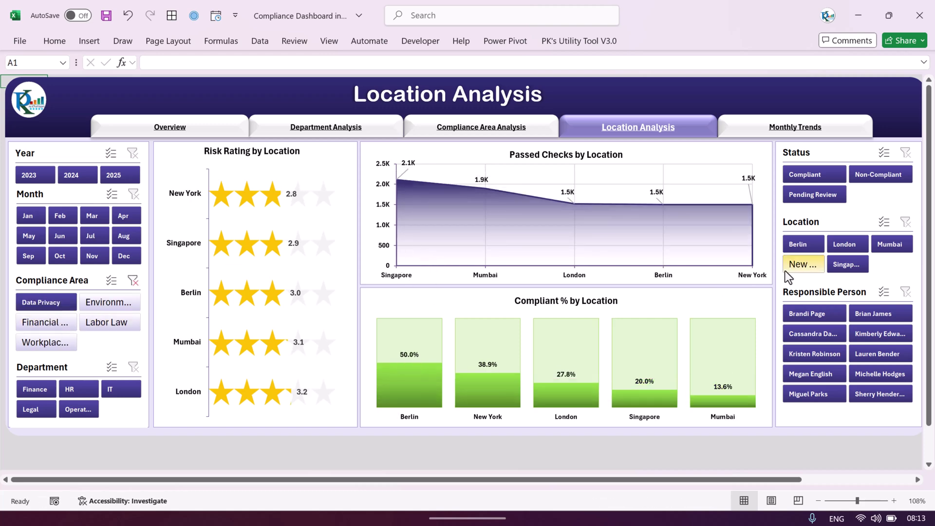
click(116, 323)
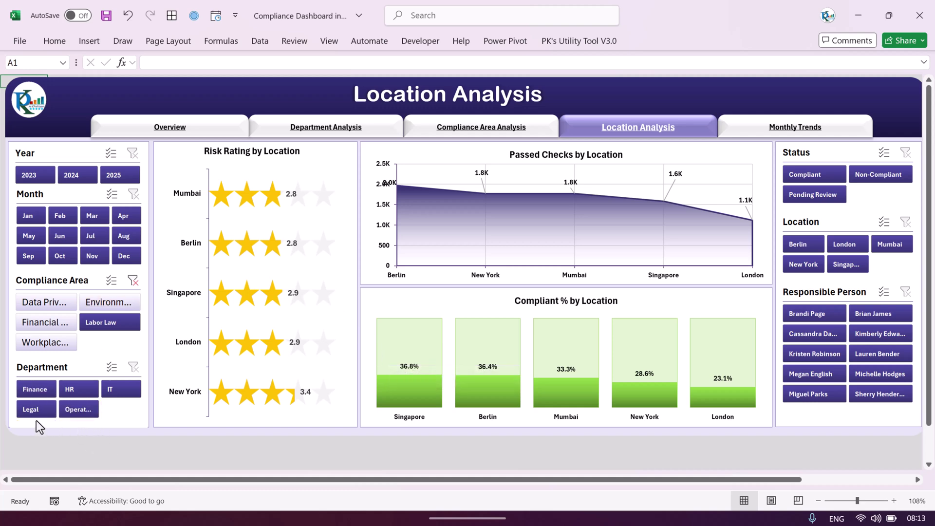
click(81, 389)
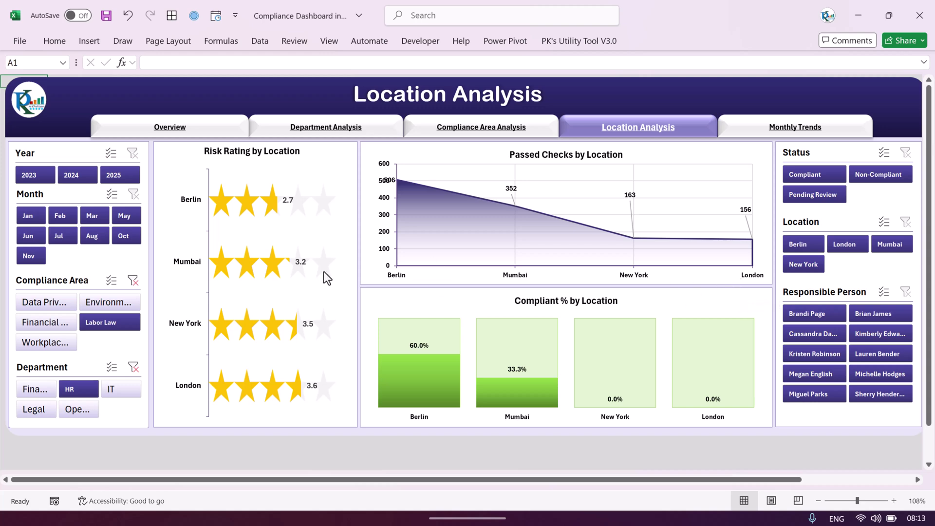
click(129, 280)
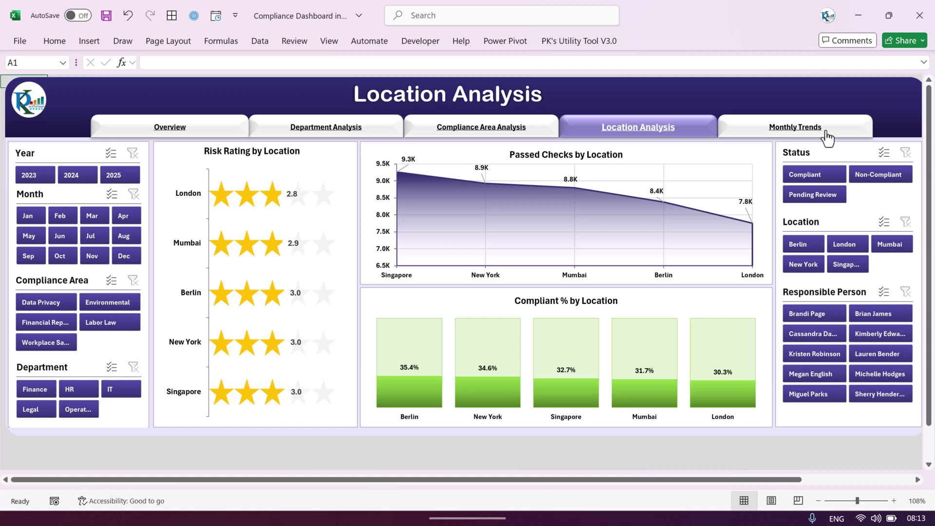
Go to the Monthly Trends page and filter it by Berlin, then by Singapore combined with the Data Privacy compliance area
click(807, 135)
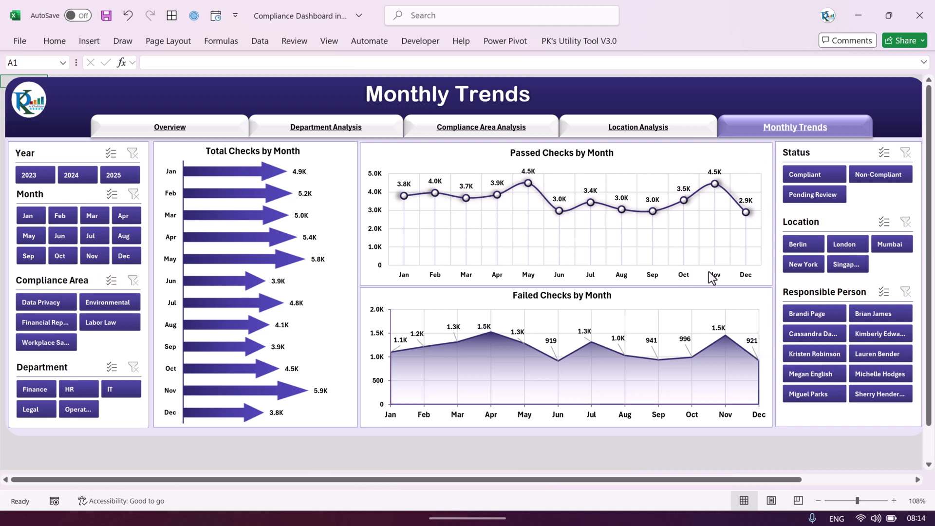
click(801, 245)
click(849, 265)
click(54, 306)
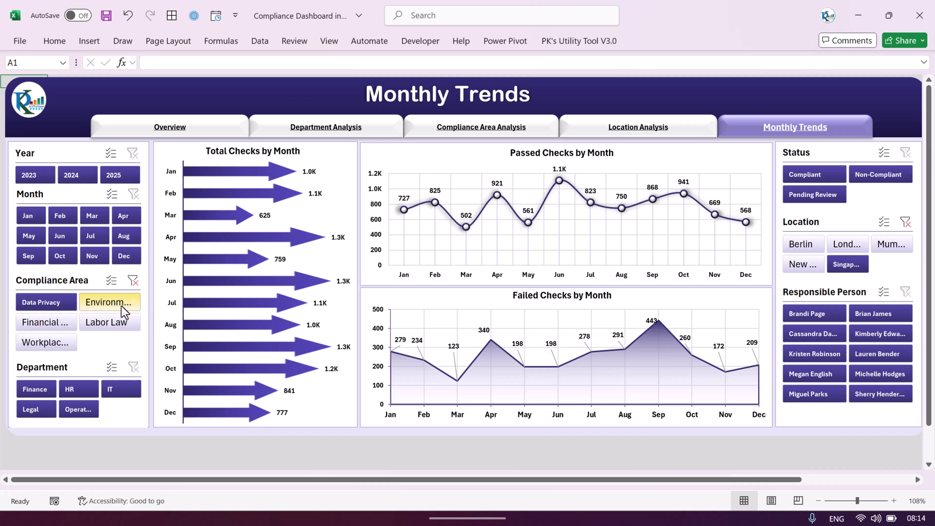
Filter the Monthly Trends charts by Labor Law, add the IT department, and clear the compliance area, department and location filters
click(111, 323)
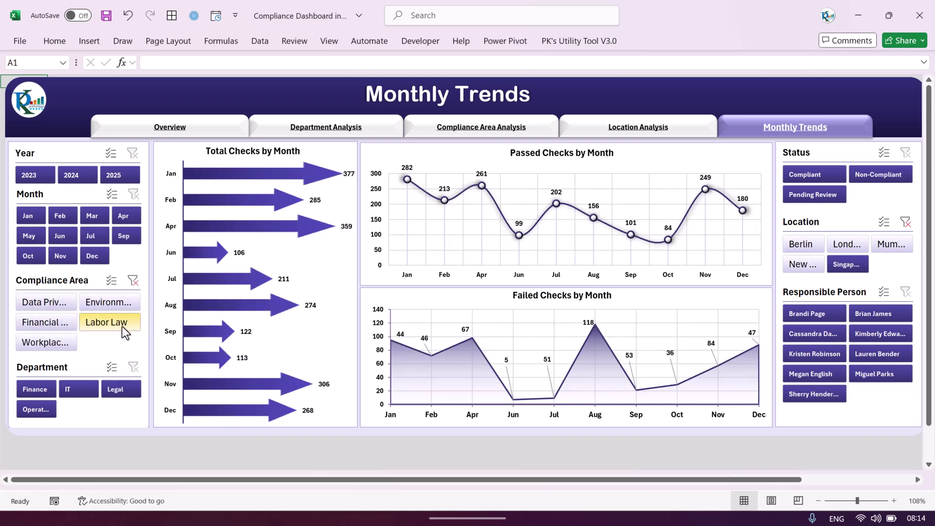
click(88, 393)
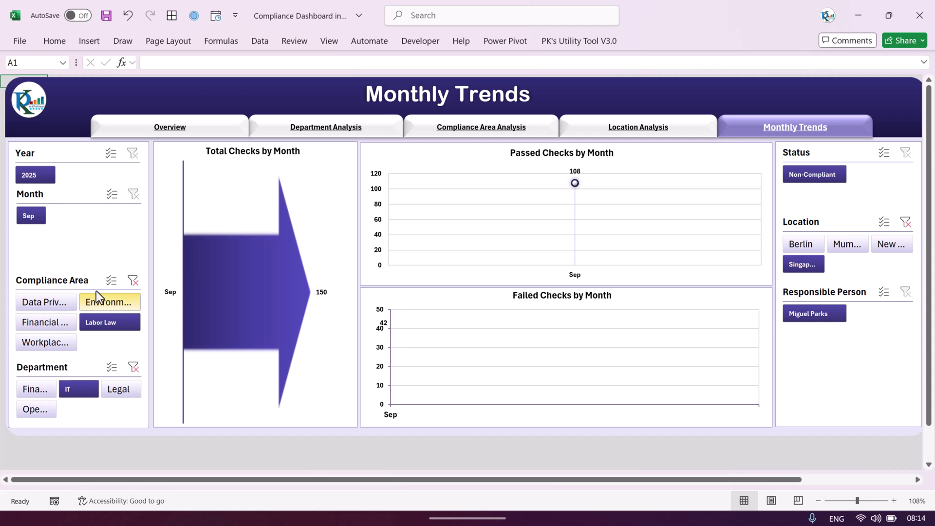
click(132, 281)
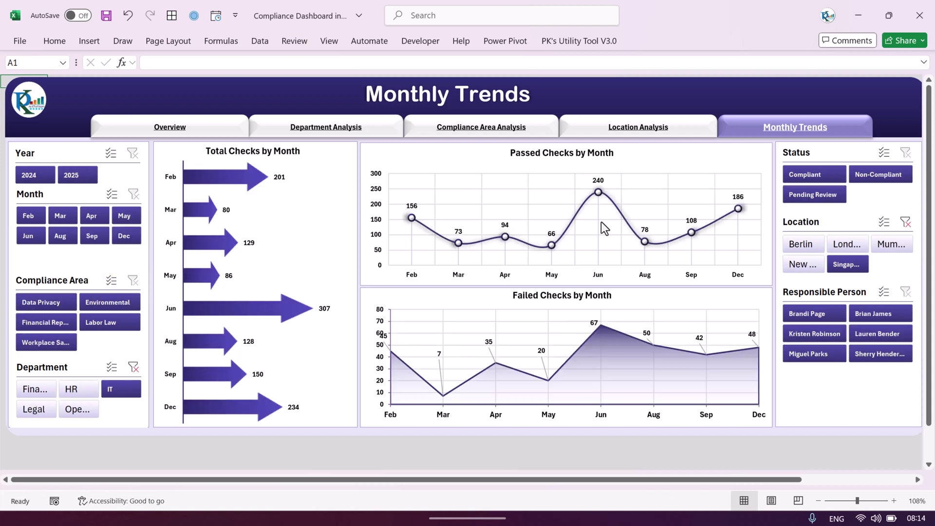
click(905, 223)
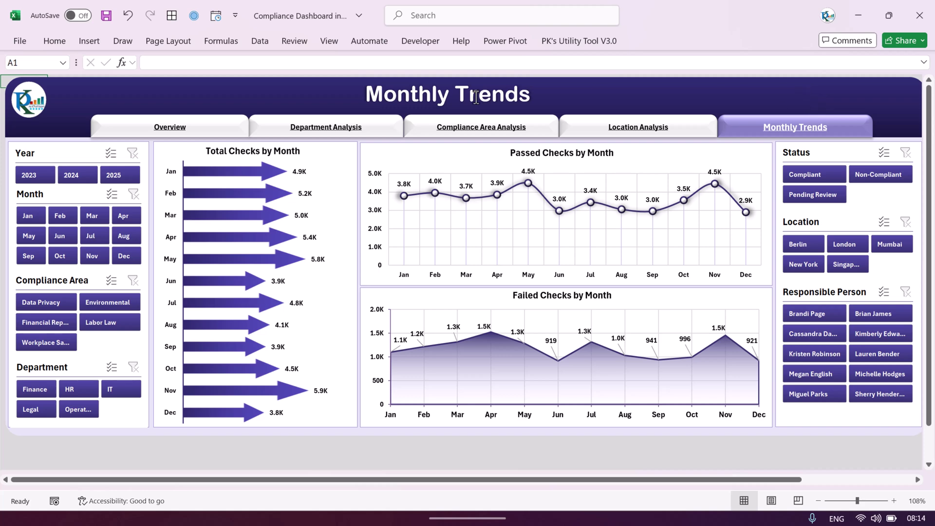
Return to the Overview page and enable Show sheet tabs in the workbook's advanced display options
click(170, 128)
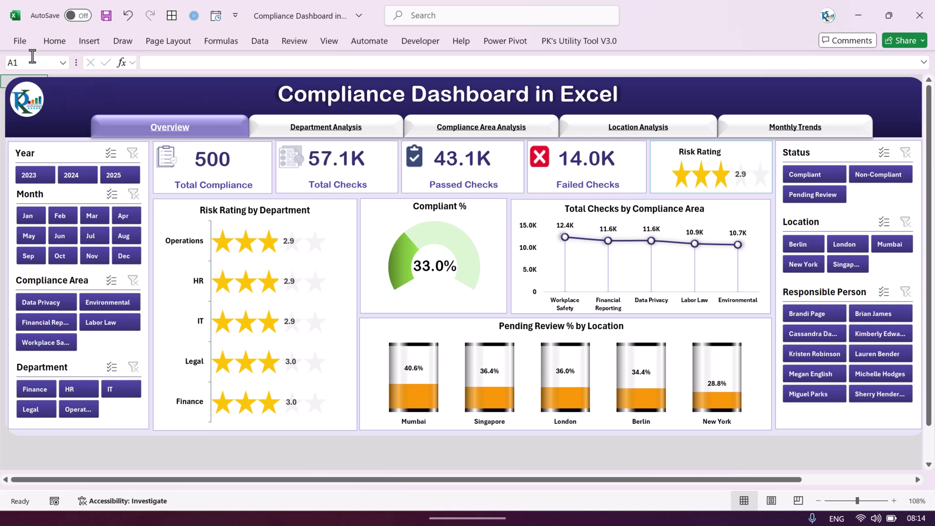
click(20, 42)
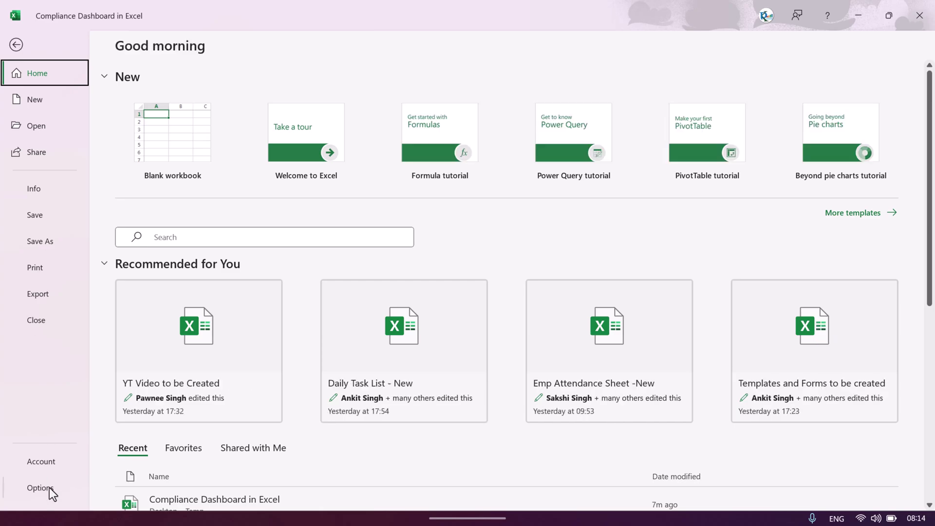
click(48, 487)
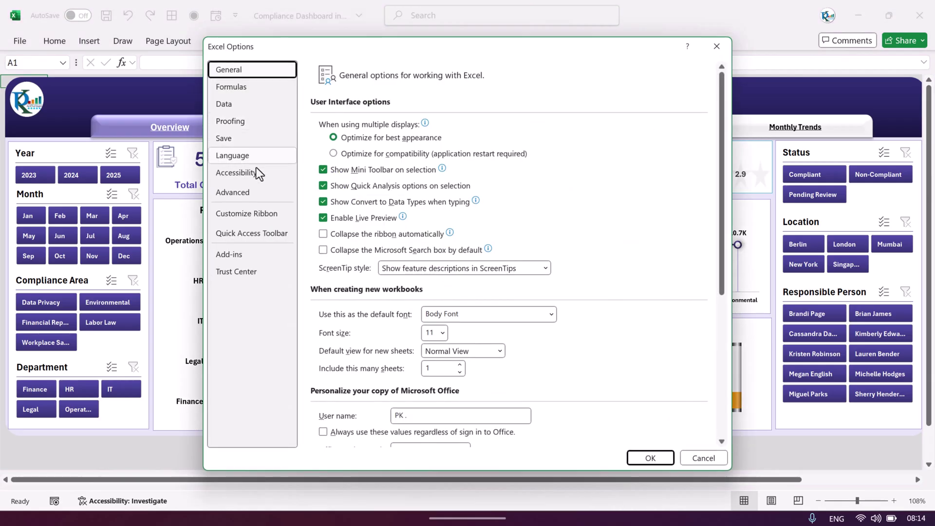
click(250, 194)
drag(724, 94, 701, 240)
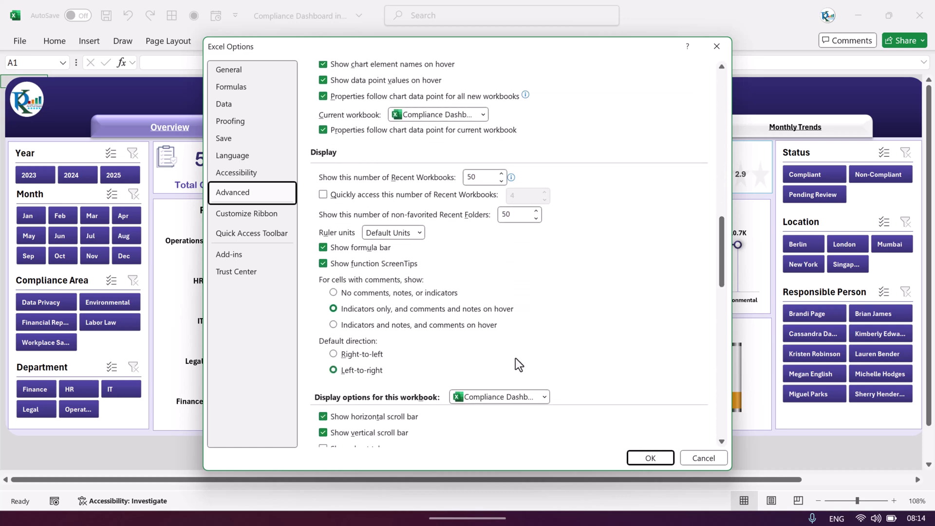
scroll(597, 314, down, 3)
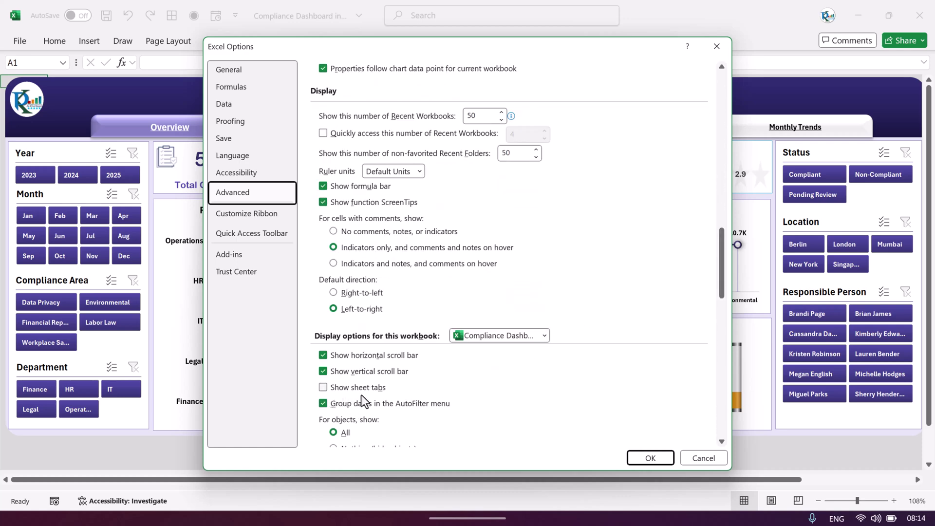
click(358, 387)
click(646, 457)
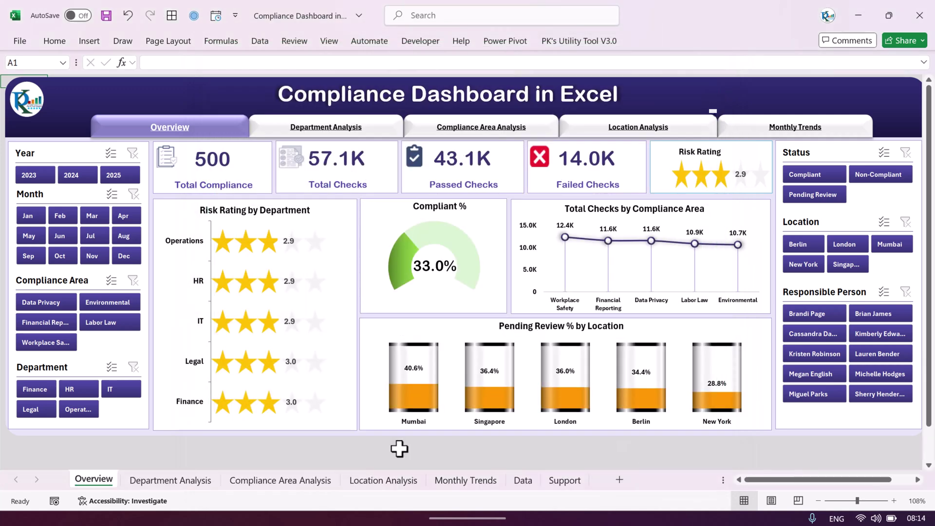
View the Department Analysis, Compliance Area Analysis, Location Analysis and Monthly Trends sheets one after another
click(164, 482)
click(285, 482)
click(390, 481)
click(465, 481)
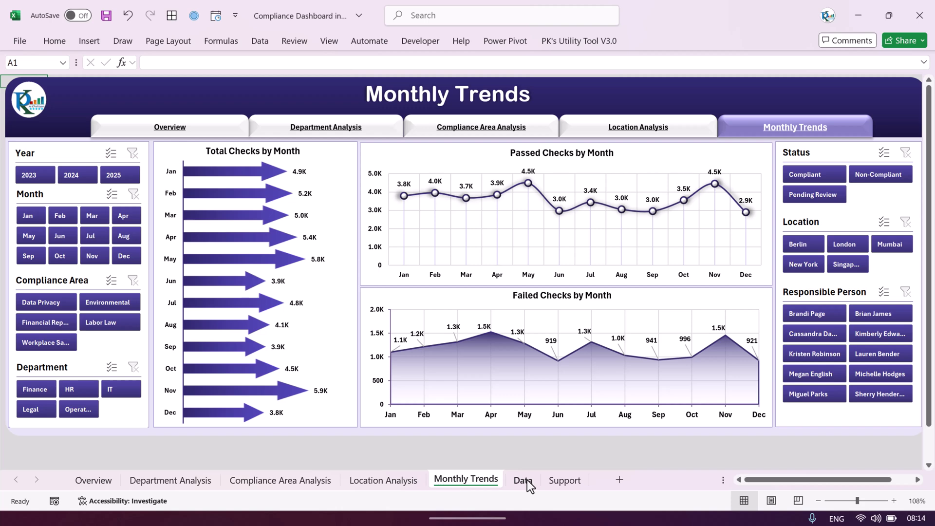
Open the Data sheet and examine the ID, Department, Compliance Area, Location, Responsible Person and Status columns, selecting sample cells in each
click(523, 482)
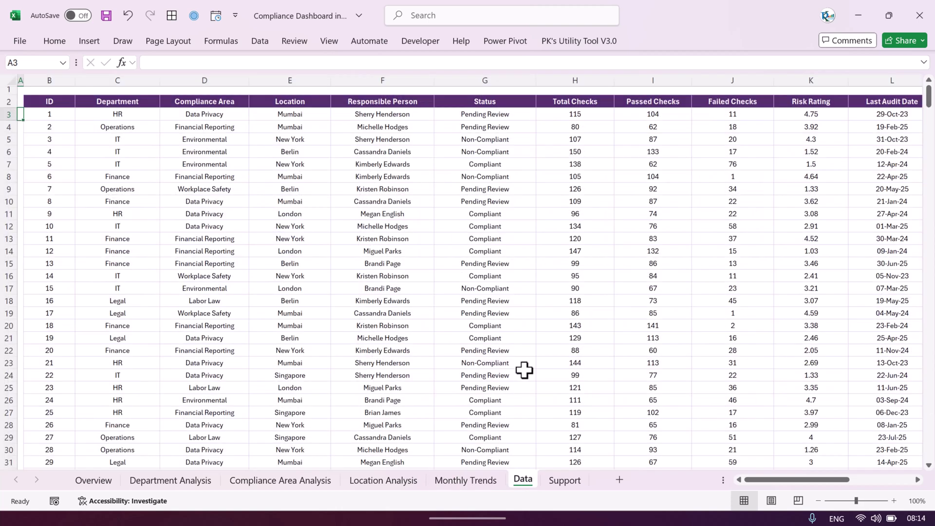
drag(51, 114, 50, 275)
mouse_move(55, 109)
mouse_down()
mouse_move(65, 134)
mouse_move(62, 105)
mouse_up()
key(Escape)
drag(137, 117, 130, 229)
drag(222, 119, 217, 228)
drag(308, 121, 289, 222)
drag(407, 118, 407, 192)
drag(388, 117, 399, 191)
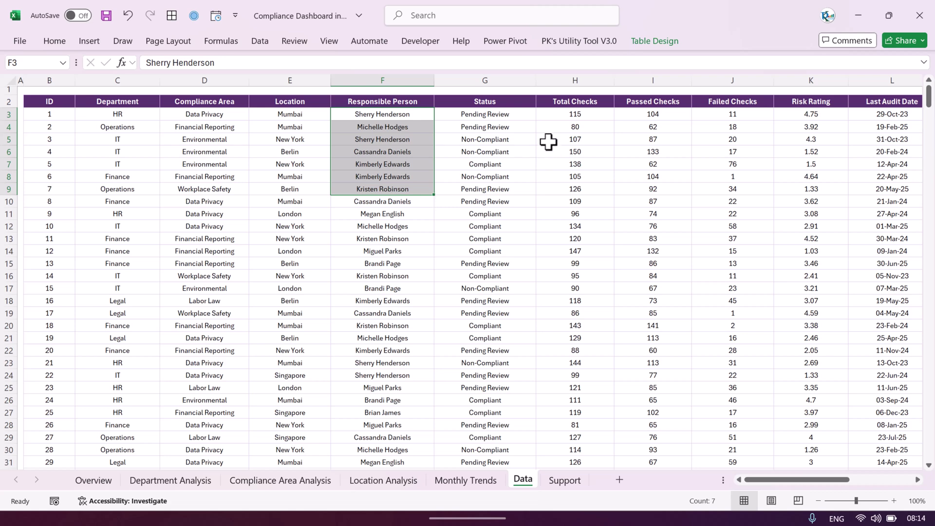
drag(497, 117, 510, 215)
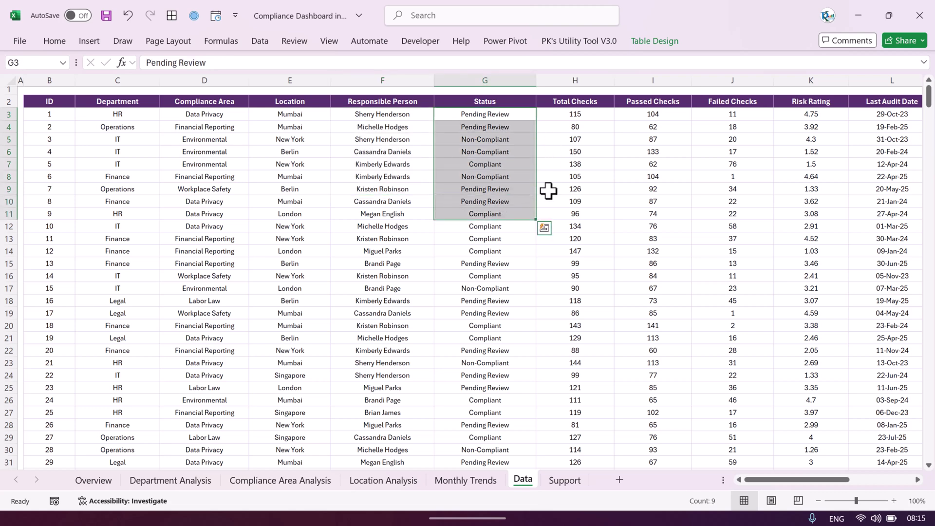
Examine the Total Checks, Passed Checks, Failed Checks, Risk Rating and Last Audit Date columns by selecting their first rows
scroll(558, 140, right, 4)
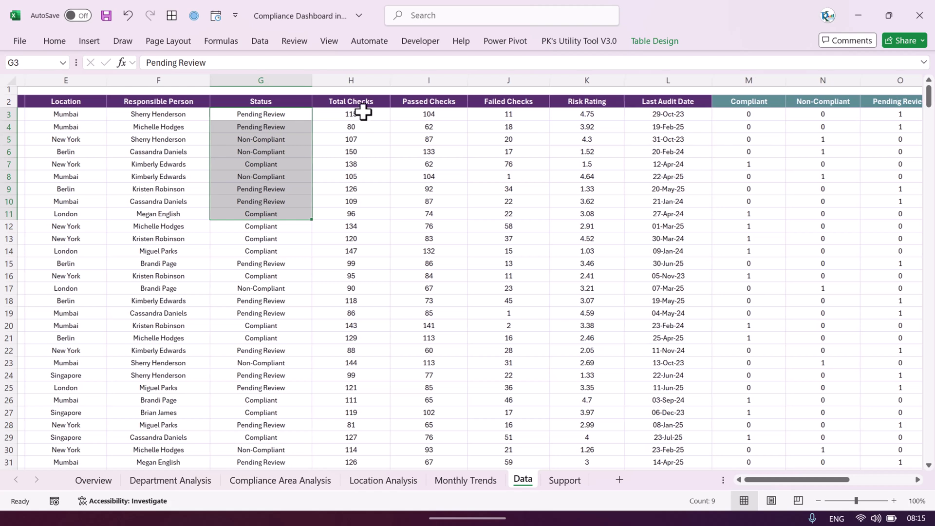
drag(157, 114, 356, 195)
drag(445, 119, 451, 191)
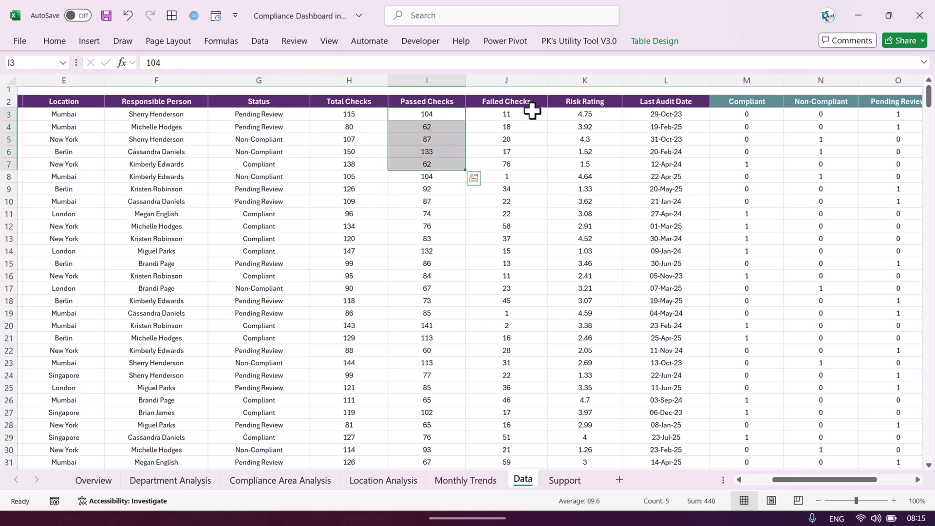
drag(533, 113, 540, 191)
drag(601, 114, 603, 190)
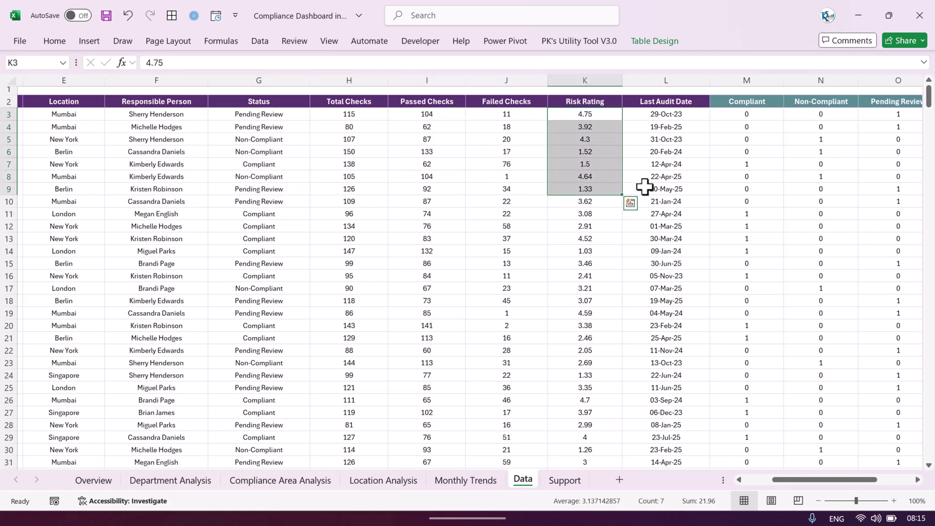
scroll(644, 186, right, 2)
drag(476, 117, 476, 199)
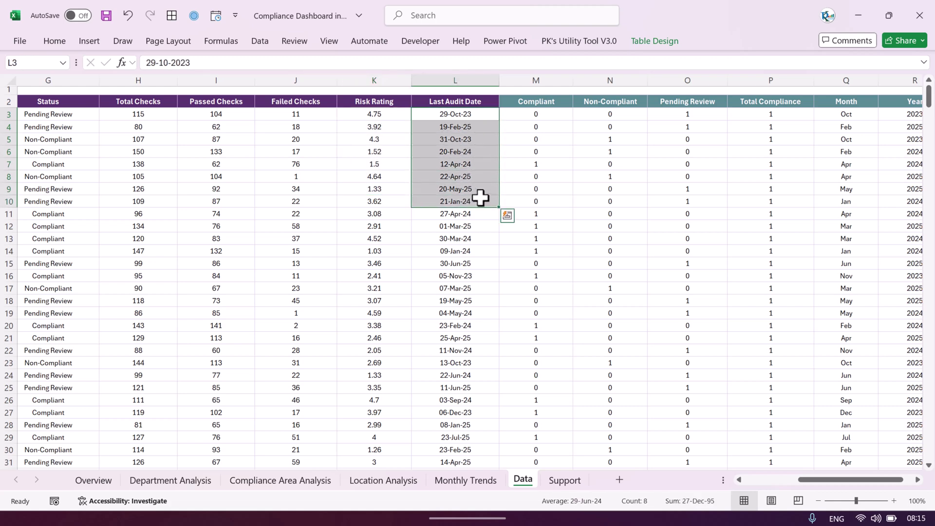
Highlight the calculated columns of the Data table, selecting headers from Compliant to Year and cells of the first record
scroll(503, 192, right, 3)
drag(349, 102, 709, 102)
drag(344, 116, 643, 115)
click(402, 213)
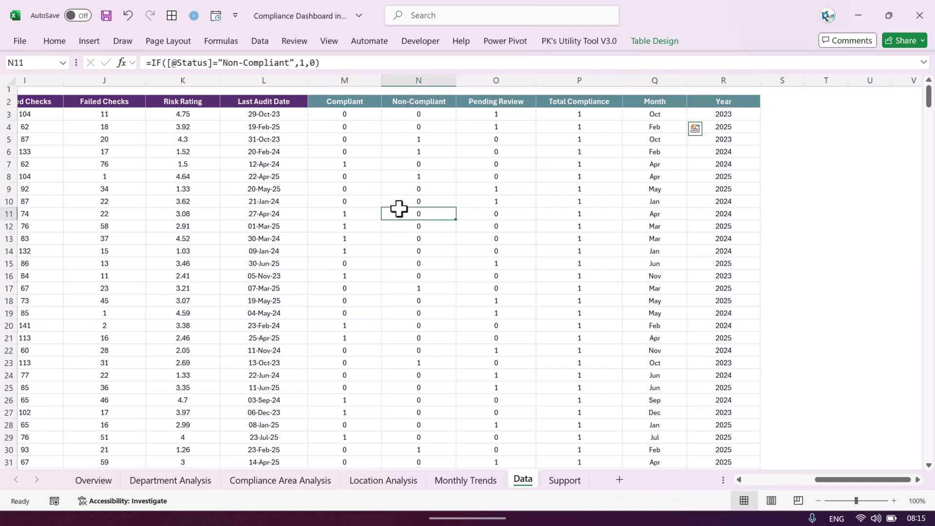
Inspect the first-record formulas for Compliant, Non-Compliant, Pending Review, Total Compliance, Month and Year, and return to the table's first columns
click(353, 102)
click(351, 115)
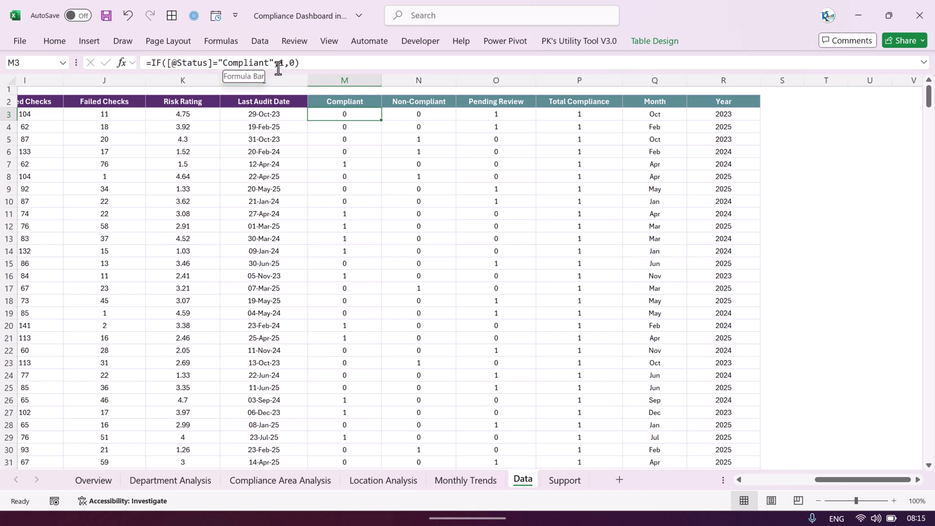
click(450, 117)
click(512, 116)
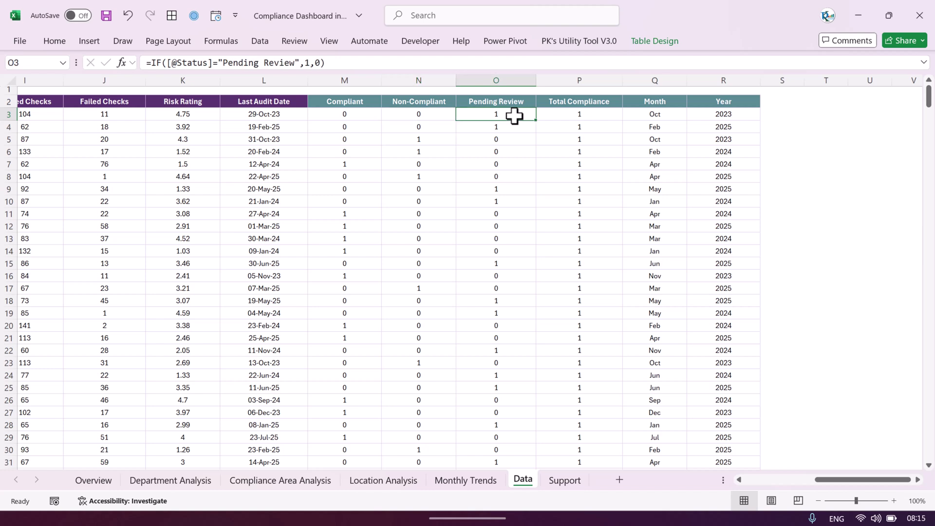
click(595, 114)
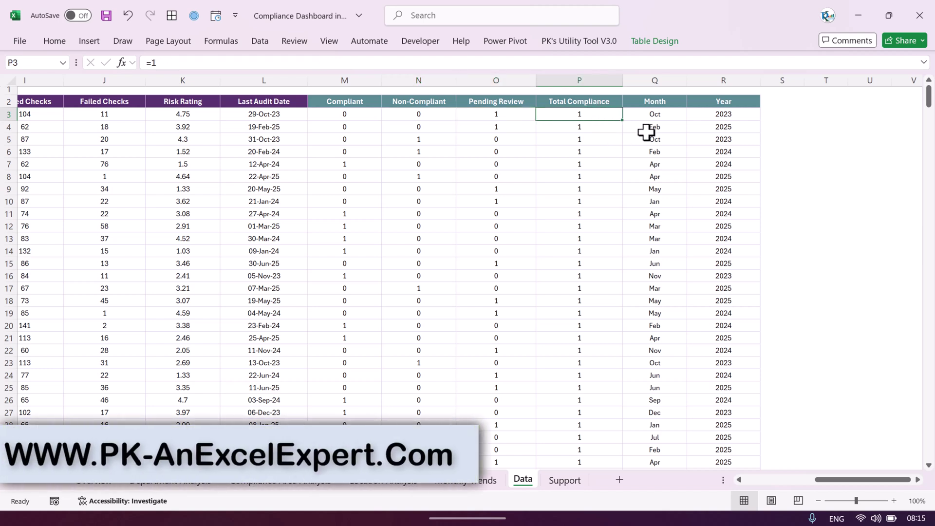
click(658, 117)
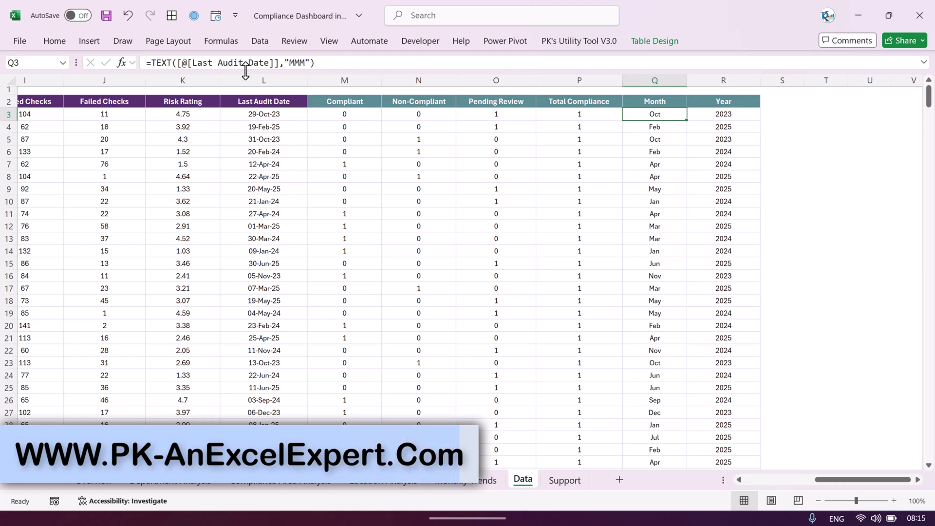
click(723, 117)
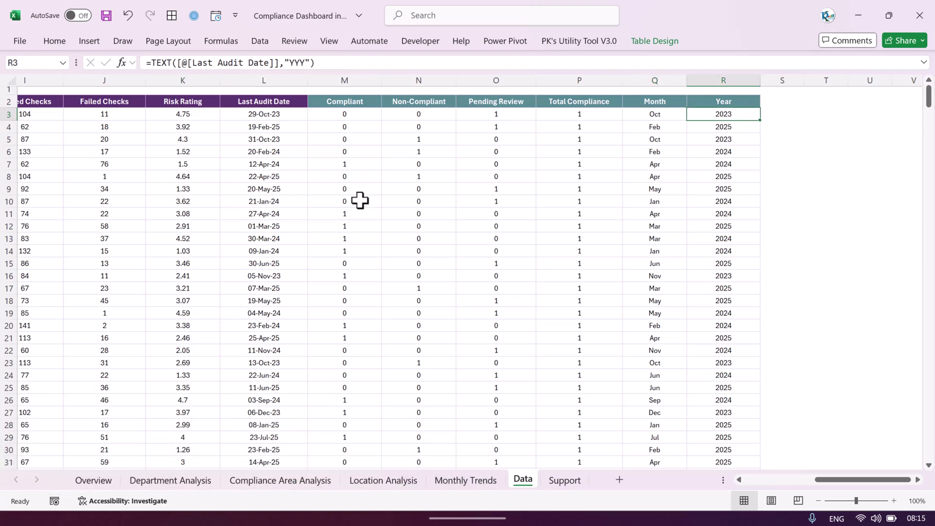
scroll(359, 200, left, 3)
scroll(359, 201, left, 3)
scroll(359, 200, left, 2)
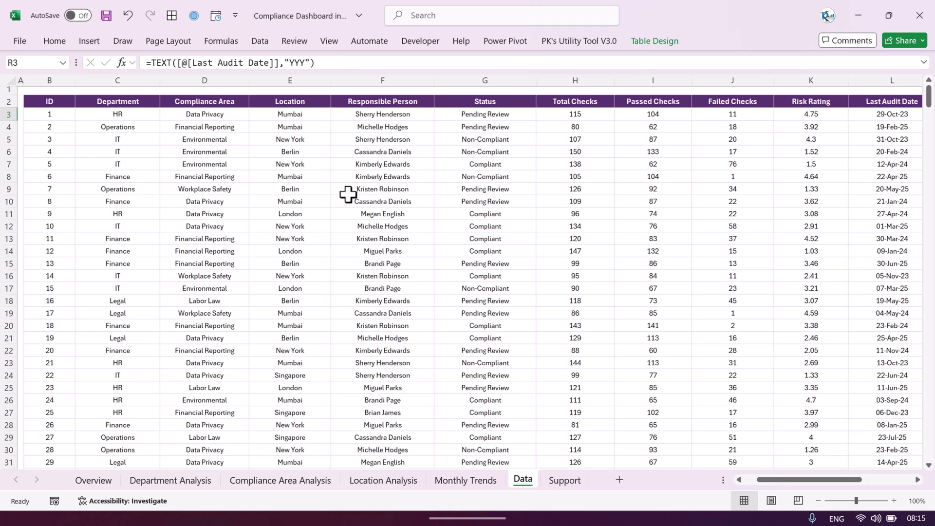
Compare the Support sheet with the Overview sheet, and select the Overview section label and its summary pivot values
click(564, 483)
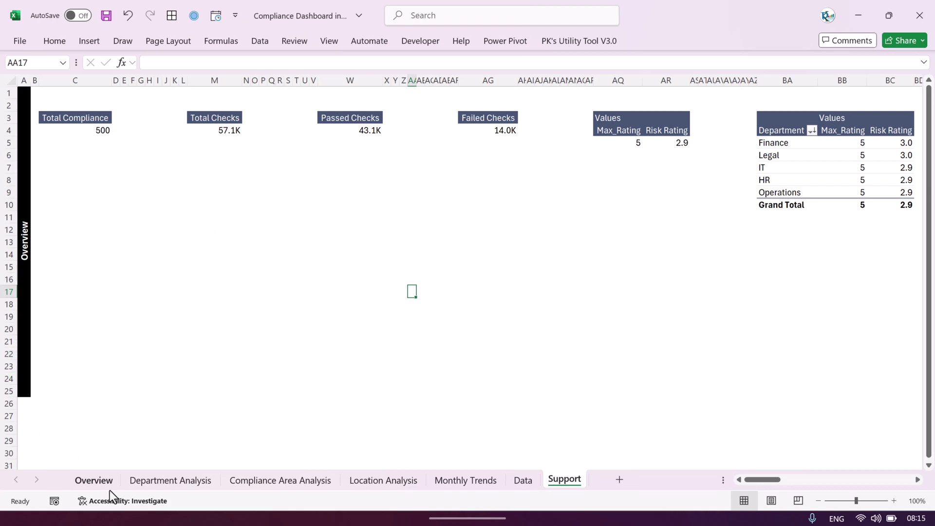
click(96, 481)
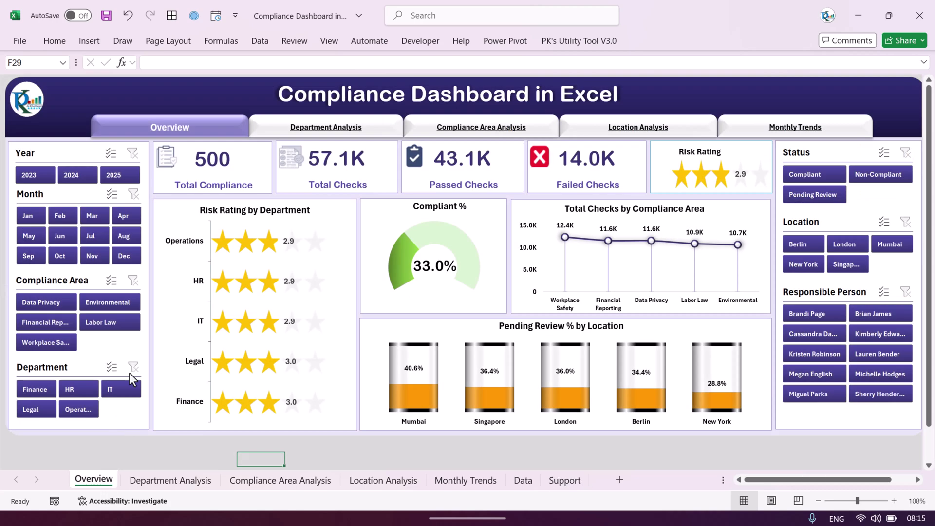
click(565, 481)
click(25, 152)
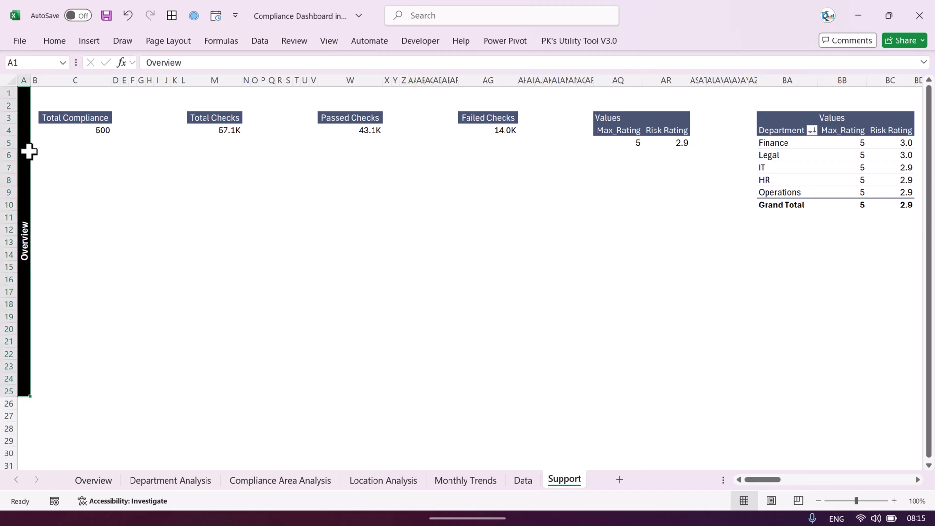
drag(90, 133, 635, 133)
Show the field list of the Total Compliance pivot table, move and enlarge it to view the fields, and close it
click(97, 129)
right_click(96, 128)
click(171, 404)
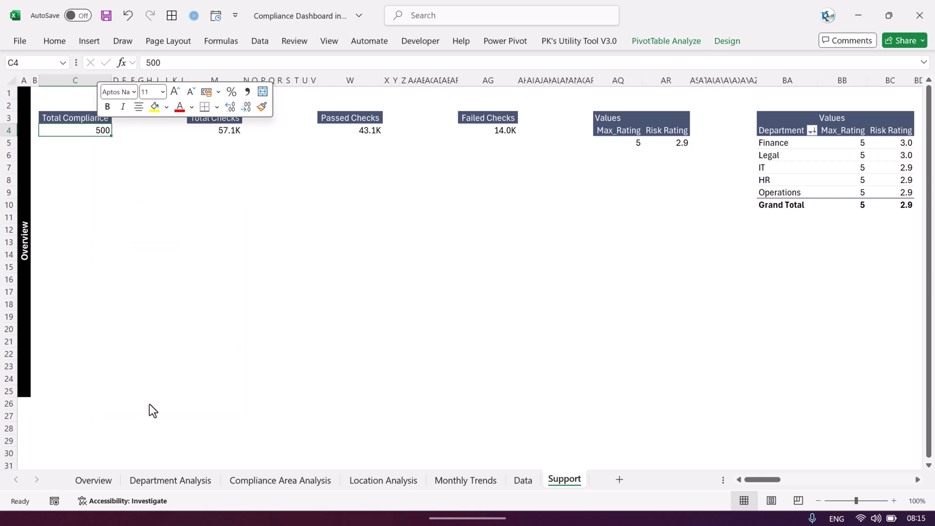
drag(419, 255, 320, 121)
drag(390, 265, 609, 479)
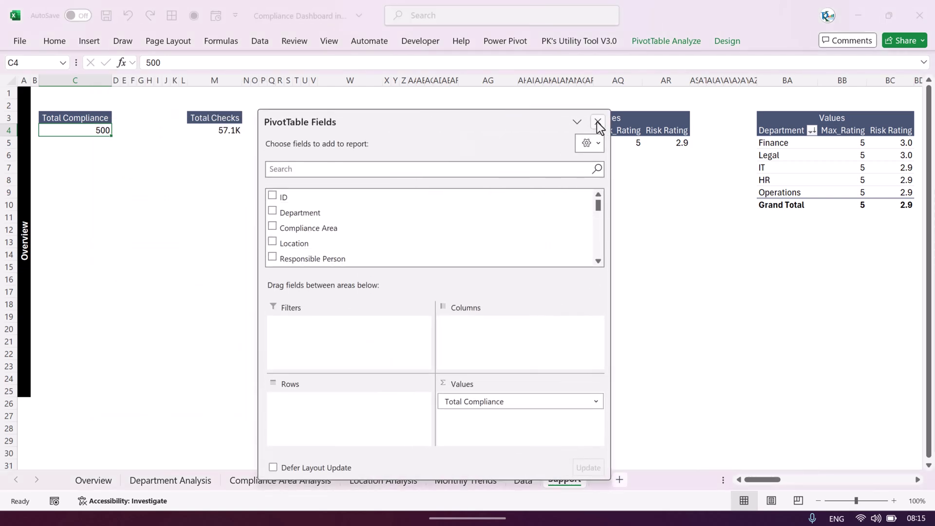
click(598, 123)
Highlight the Overview section label and its summary pivot values on the Support sheet, and select the Department Analysis section label
click(21, 102)
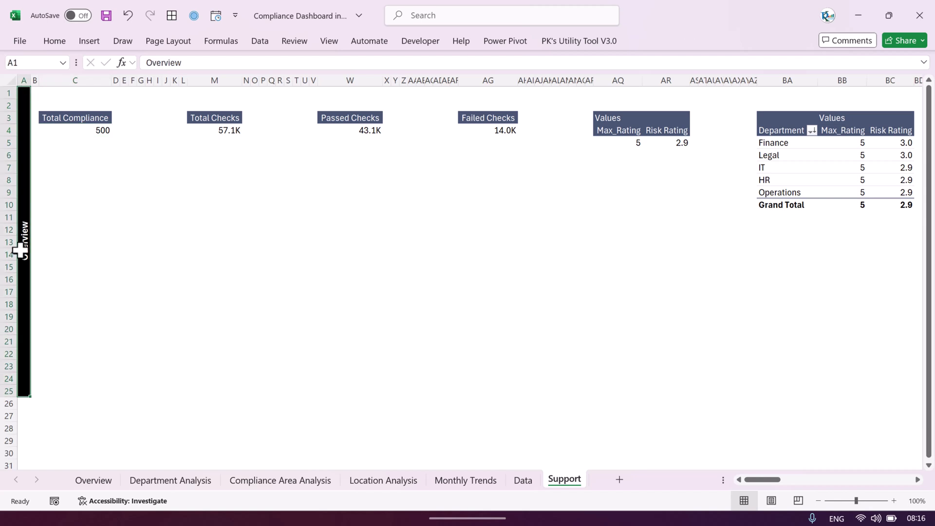
drag(86, 133, 653, 148)
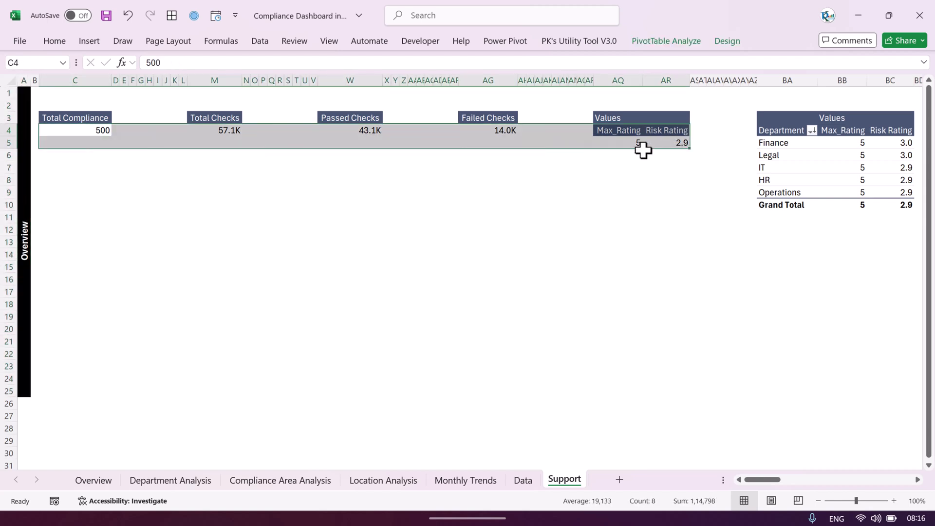
scroll(620, 155, right, 3)
scroll(579, 173, right, 10)
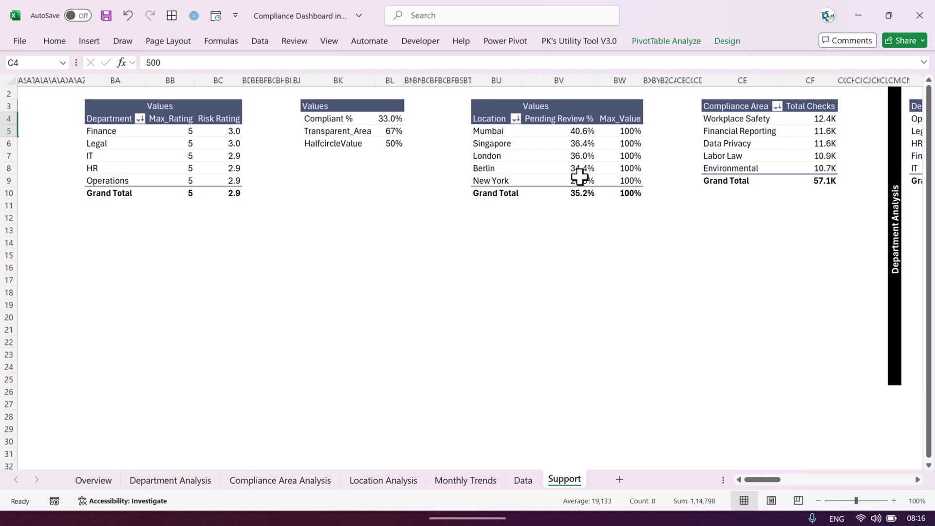
click(559, 222)
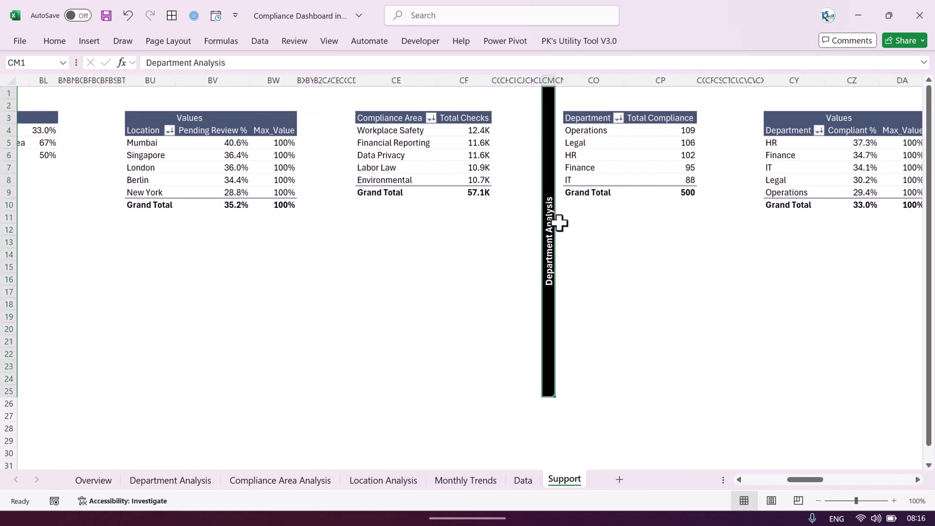
scroll(602, 256, right, 5)
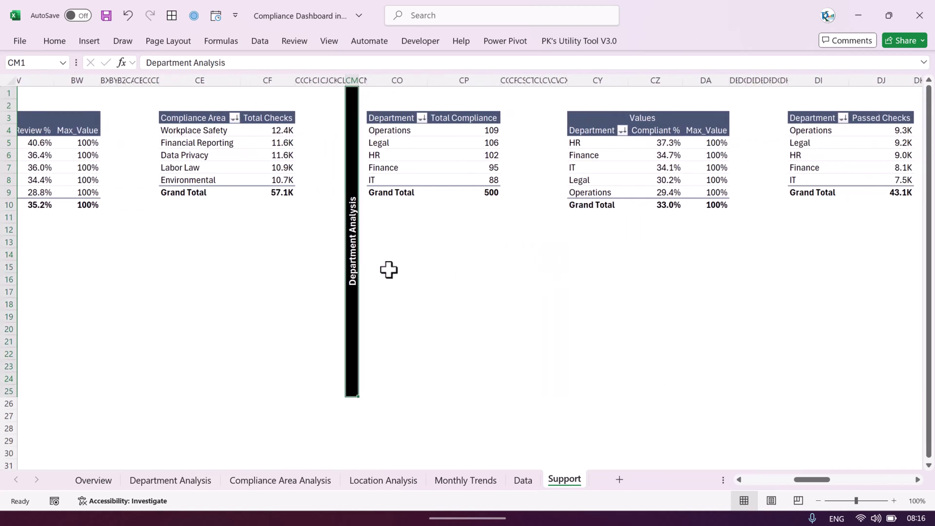
Compare the Department Analysis sheet with its Support sheet section, and highlight a row across that section's pivot tables
click(178, 480)
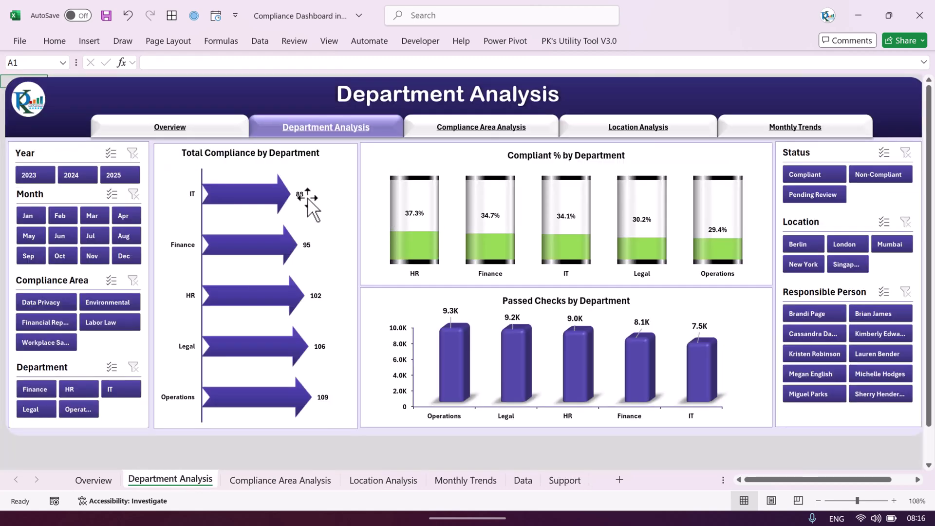
click(566, 482)
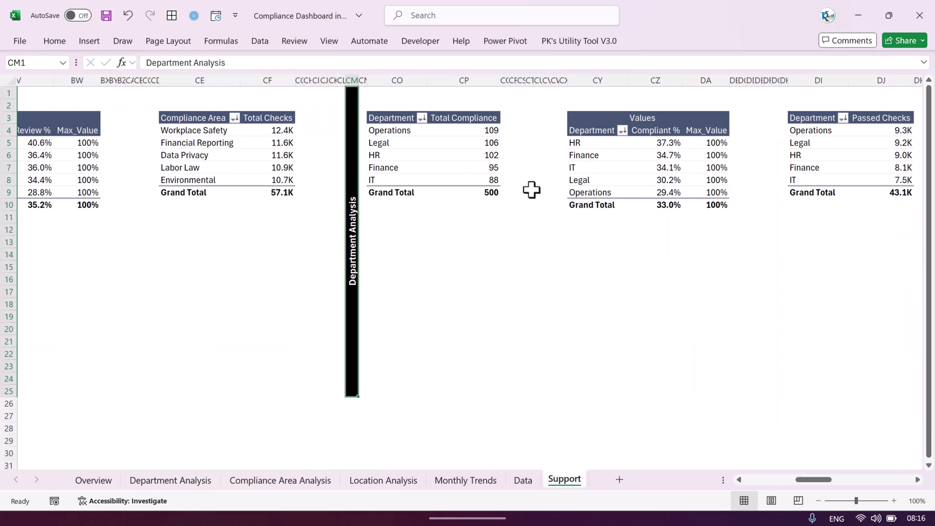
scroll(515, 192, right, 4)
drag(691, 157, 286, 159)
scroll(506, 189, right, 6)
scroll(507, 189, right, 1)
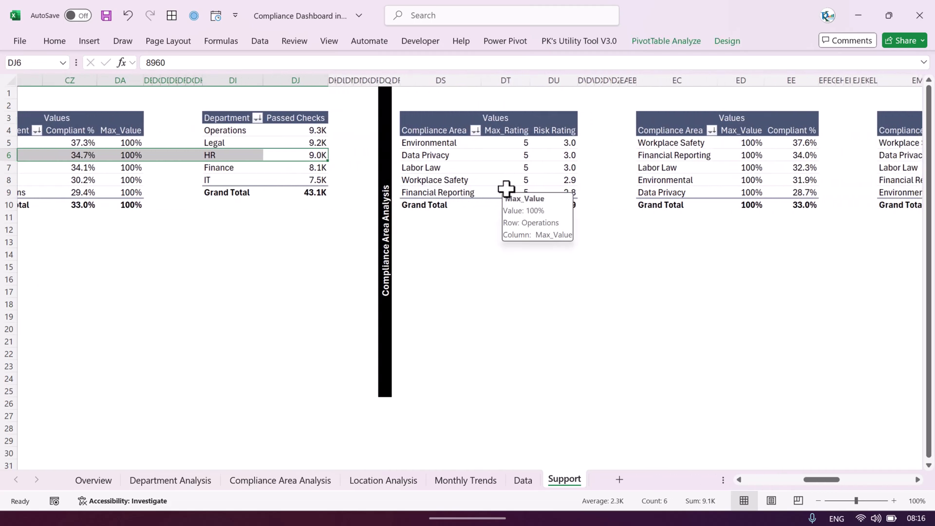
Highlight a row across the Compliance Area Analysis pivot tables, and select the Location Analysis section label on the Support sheet
scroll(516, 238, right, 4)
drag(361, 169, 832, 176)
scroll(824, 210, right, 8)
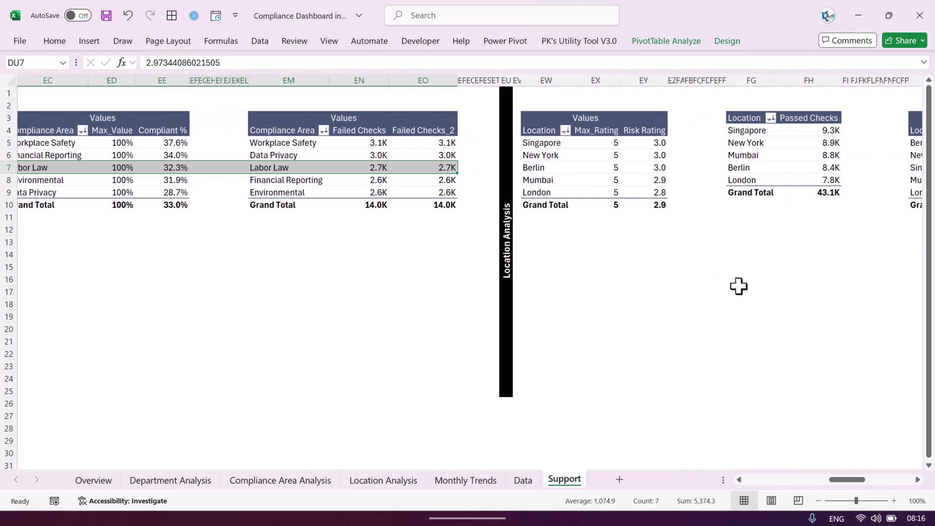
click(501, 237)
scroll(509, 184, right, 10)
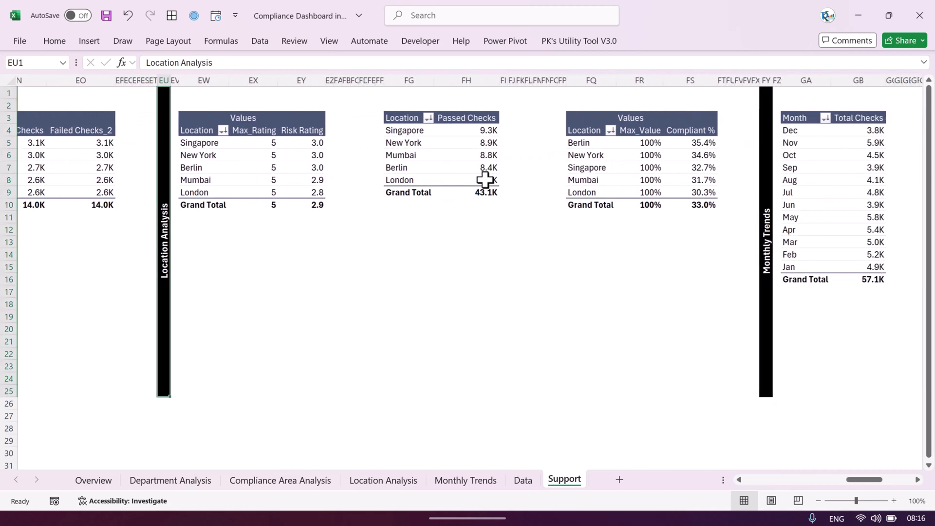
Review the Location Analysis and Monthly Trends pivot tables, and return to the Support sheet's Overview section at cell AC10
drag(284, 157, 570, 246)
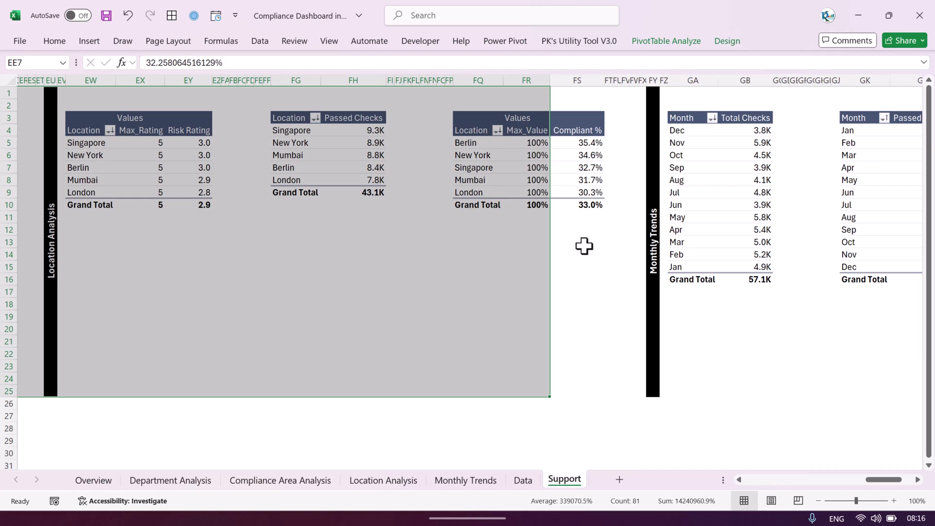
click(580, 242)
drag(584, 180, 639, 192)
scroll(247, 223, right, 10)
scroll(575, 265, left, 10)
scroll(577, 270, left, 15)
click(429, 201)
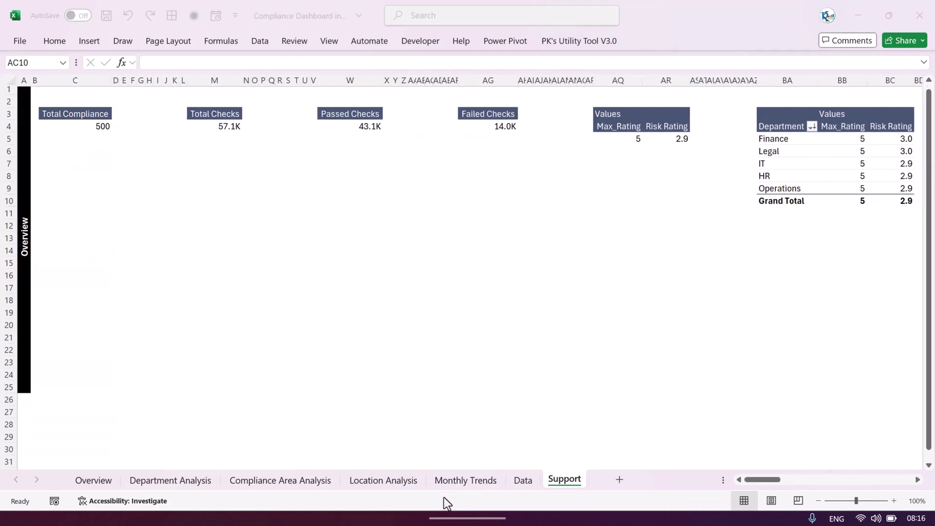
Go to the Data sheet and select cells in several records of the table
click(524, 480)
click(383, 165)
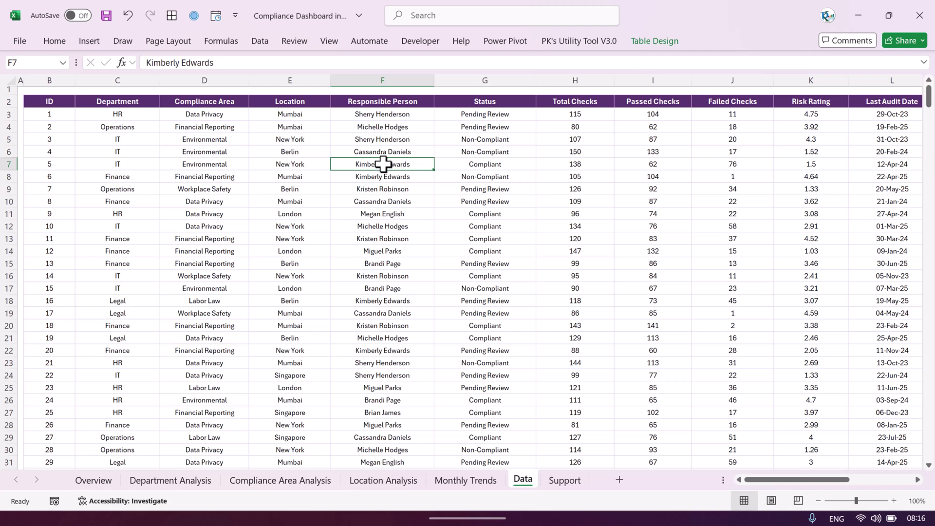
key(Up)
key(Right)
click(182, 139)
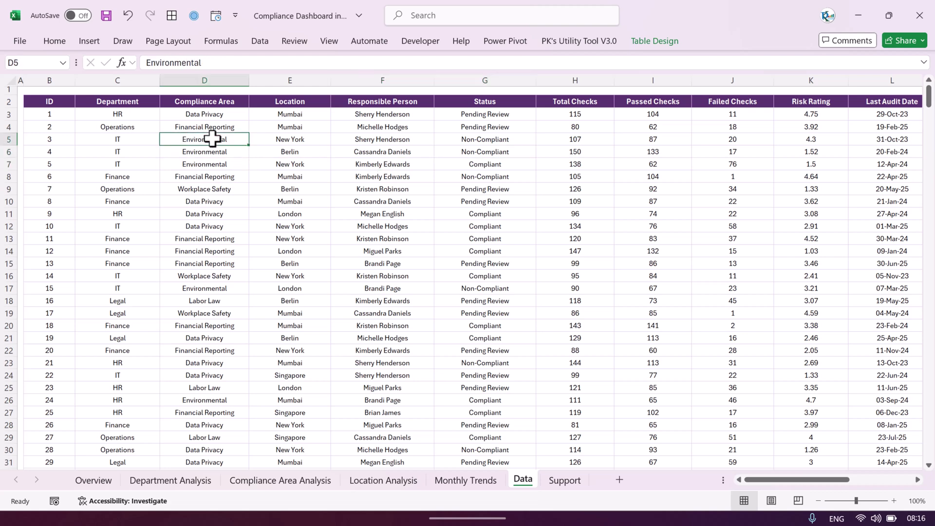
click(397, 154)
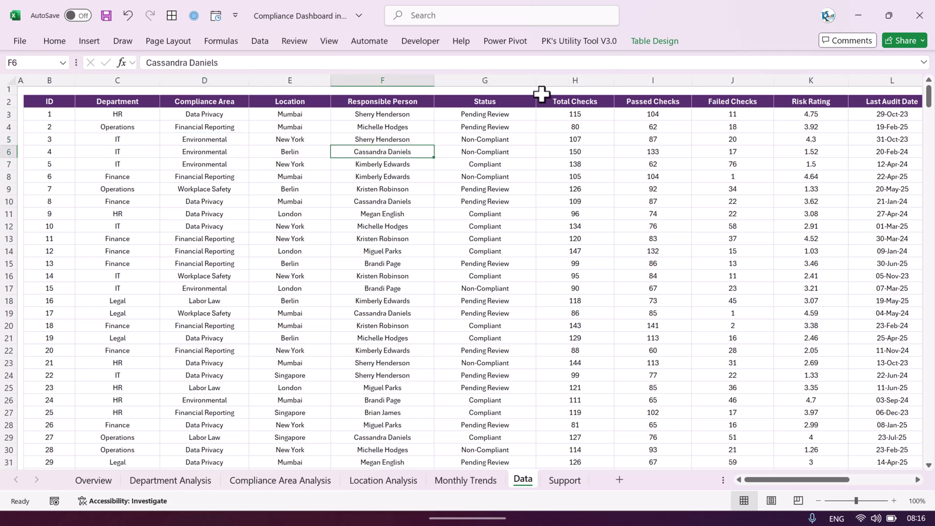
Show the Data table's design settings to view its table name, and return to the records
click(656, 43)
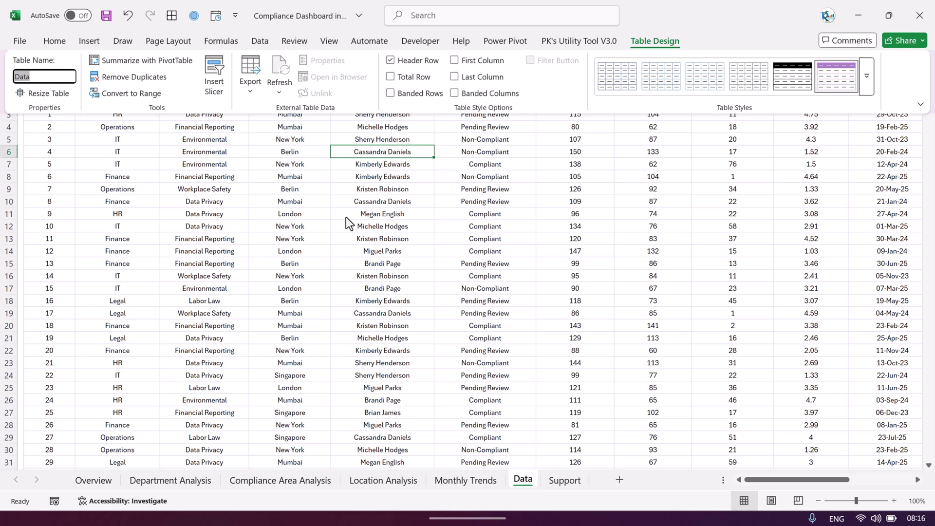
key(Escape)
click(264, 153)
Clear every record's contents in the Data table columns from ID to Last Audit Date
click(62, 113)
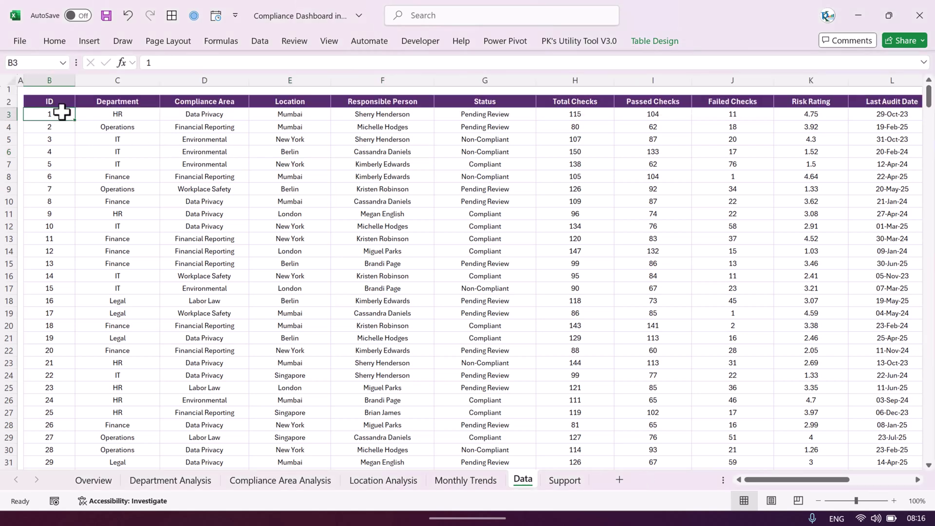
key(shift+Right)
key(shift+Right)
key(shift+Right)
key(shift+Right)
key(shift+Right)
key(shift+Right)
key(shift+Right)
key(shift+Right)
key(shift+Right)
key(shift+Right)
key(shift+Right)
key(shift+Right)
key(shift+Left)
key(shift+Left)
key(shift+Left)
key(shift+Right)
key(ctrl+shift+Down)
scroll(61, 112, down, 3)
key(Delete)
key(ctrl+BackSpace)
Highlight the first rows of the calculated columns from Compliant onward, and return to the Data table's first columns
click(129, 139)
click(24, 109)
scroll(464, 146, right, 5)
drag(309, 117, 625, 241)
scroll(372, 193, left, 6)
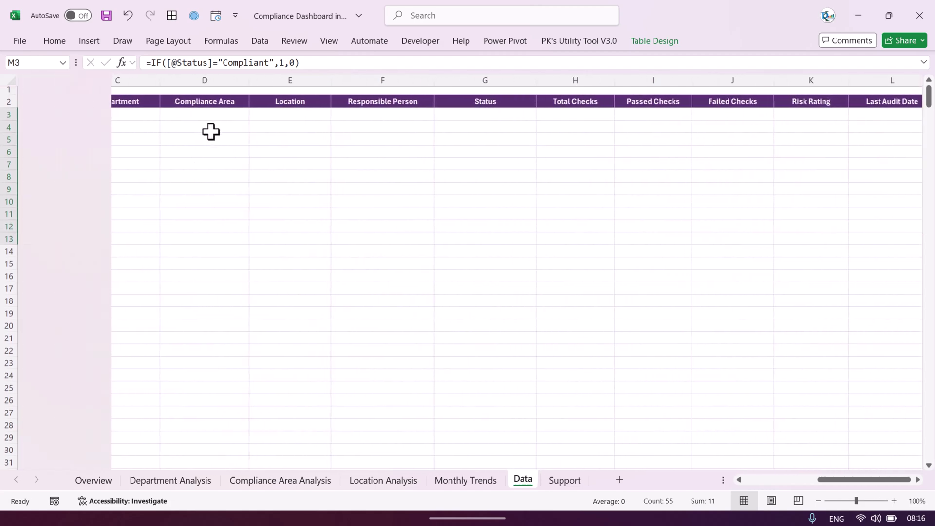
Undo the clearing of the Data table's columns from ID to Last Audit Date
key(Left)
key(Down)
click(261, 41)
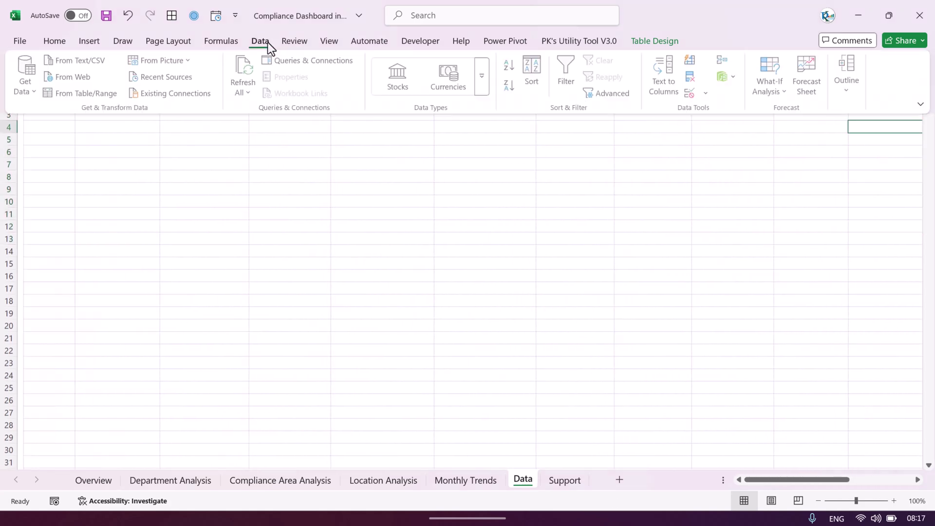
click(297, 151)
key(ctrl+a)
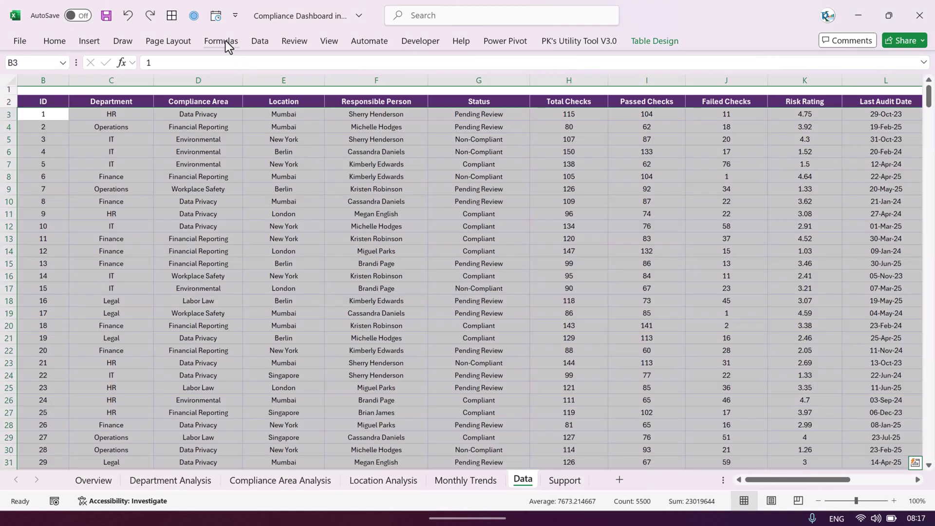
Refresh all data sources in the workbook, and select a record cell in the Data table
click(261, 41)
click(250, 93)
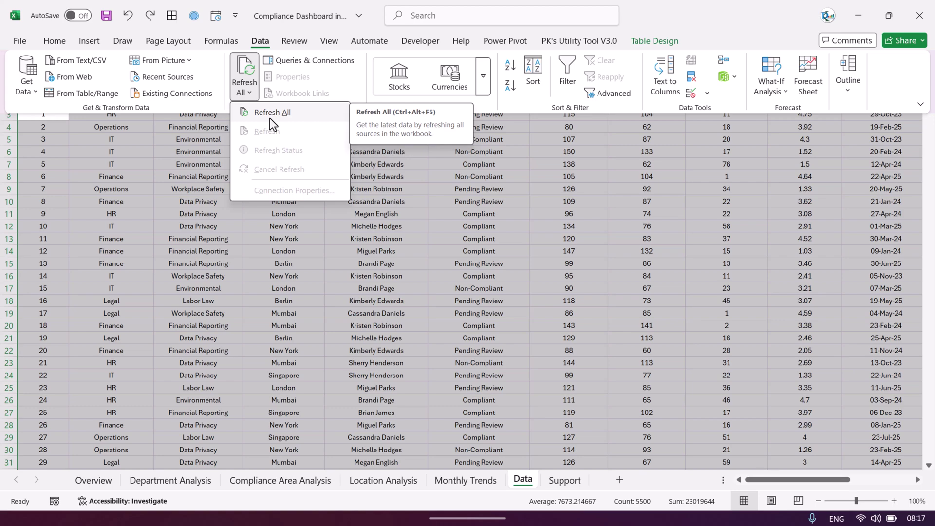
click(270, 118)
click(383, 203)
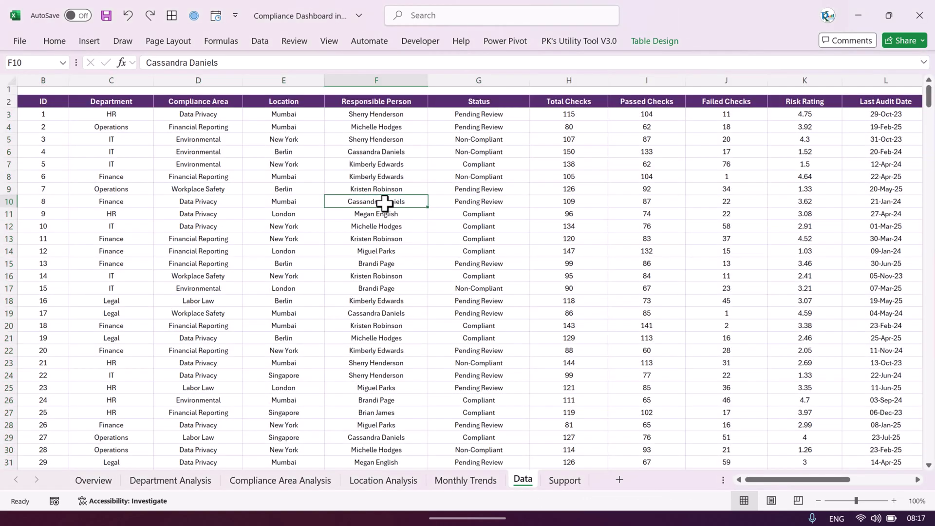
View each sheet in order from Overview to Support, and compare the Overview dashboard with the Support sheet once more
click(93, 482)
click(169, 484)
click(274, 482)
click(385, 480)
click(466, 480)
click(523, 481)
click(562, 481)
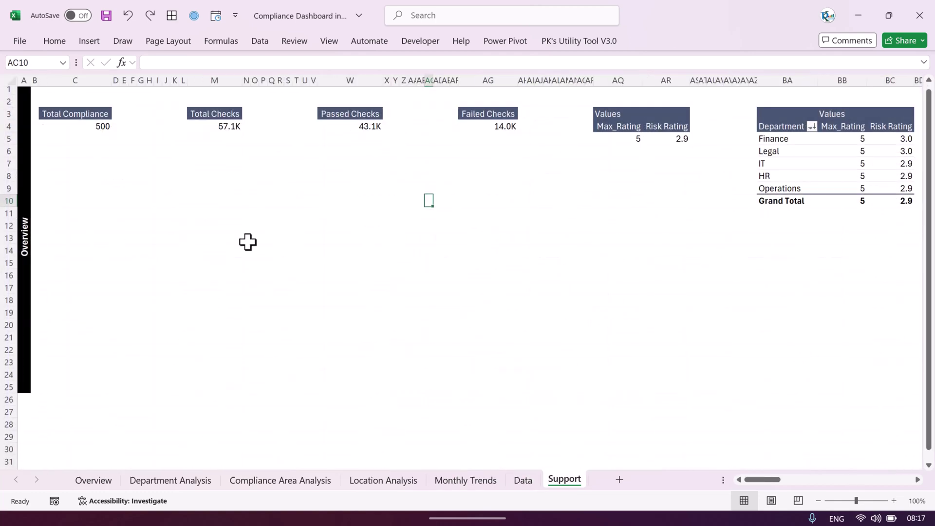
click(90, 481)
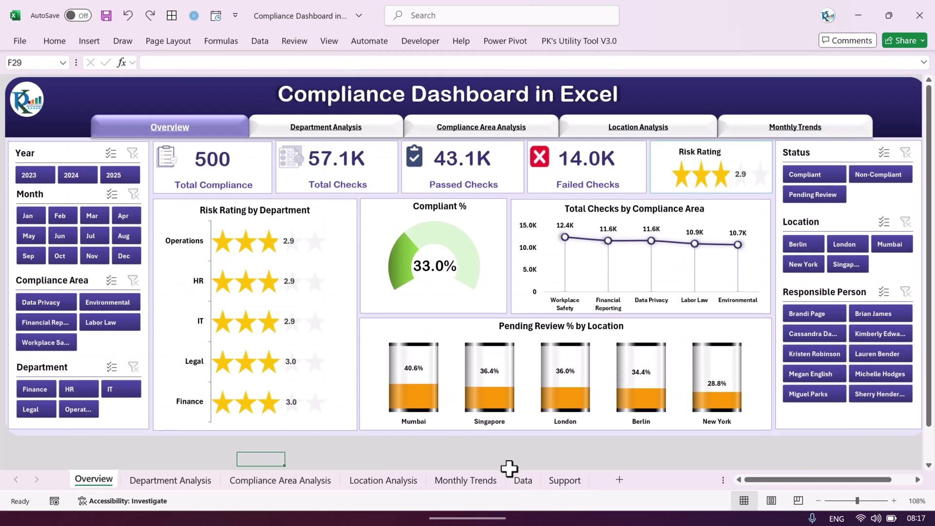
click(568, 485)
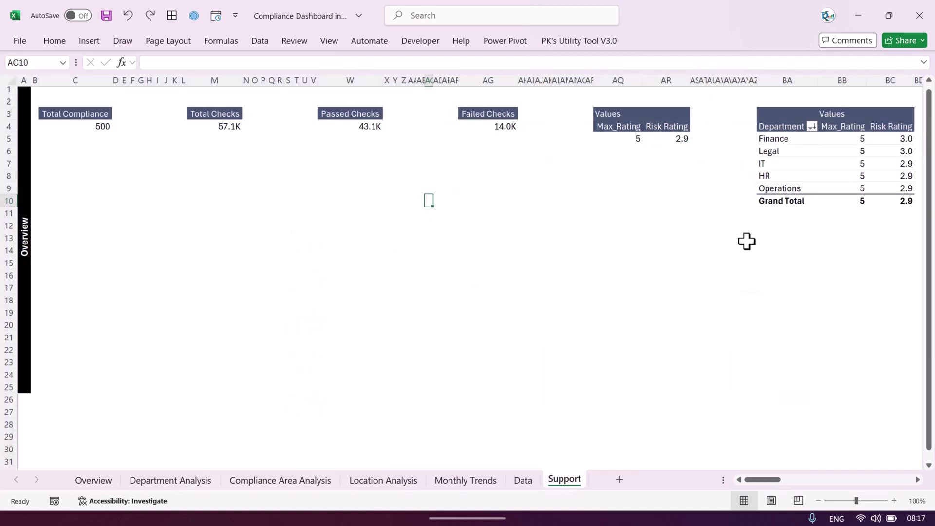
Create a PivotTable from the Data table on a new worksheet
click(535, 480)
click(382, 152)
click(395, 126)
click(658, 42)
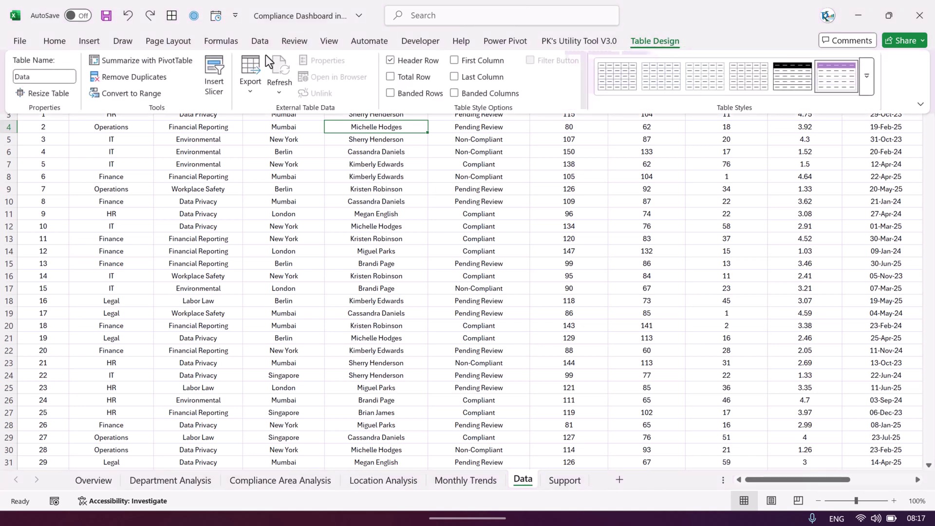
click(148, 63)
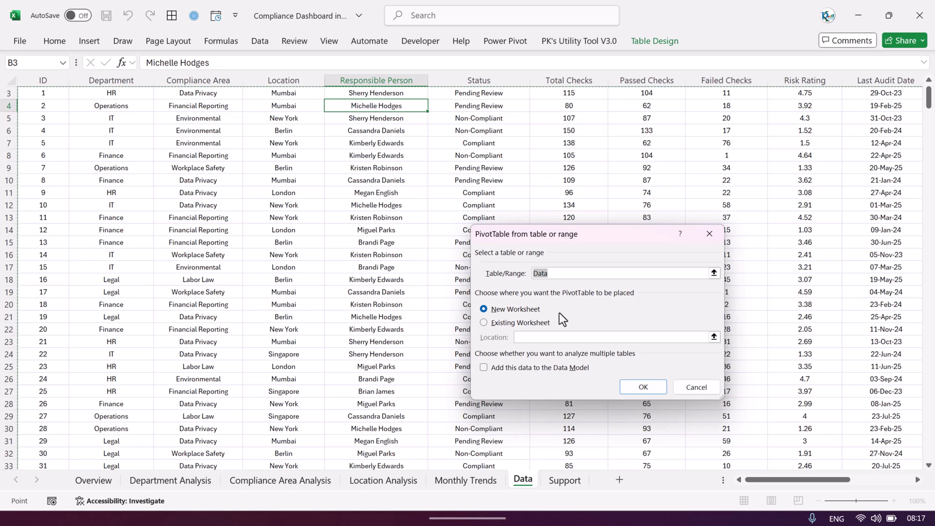
click(510, 323)
click(509, 310)
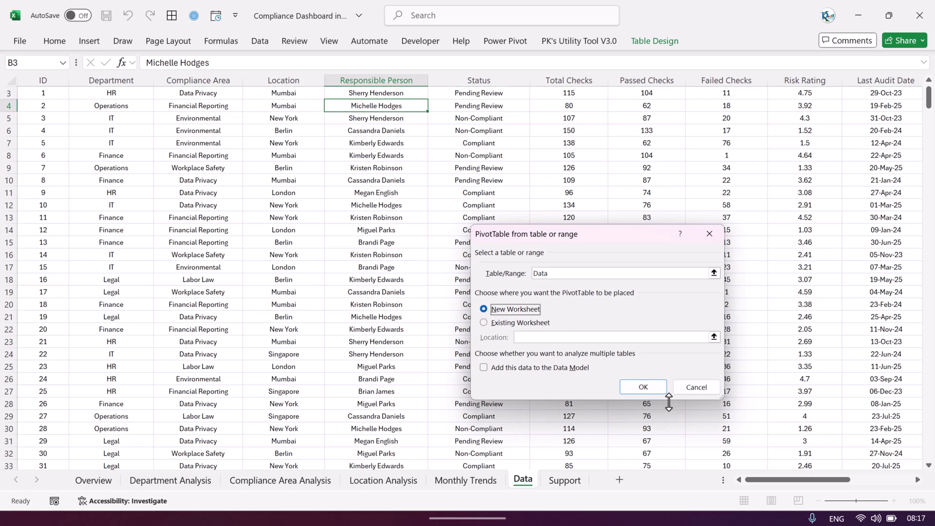
click(644, 387)
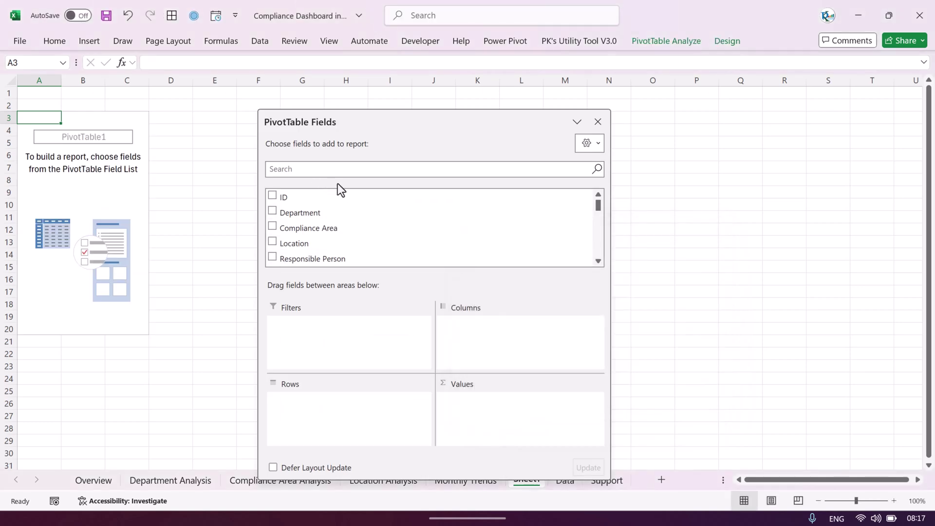
Add the ID field to the pivot table's values, summarize it by Count, and close the field list
drag(283, 198, 490, 416)
click(529, 403)
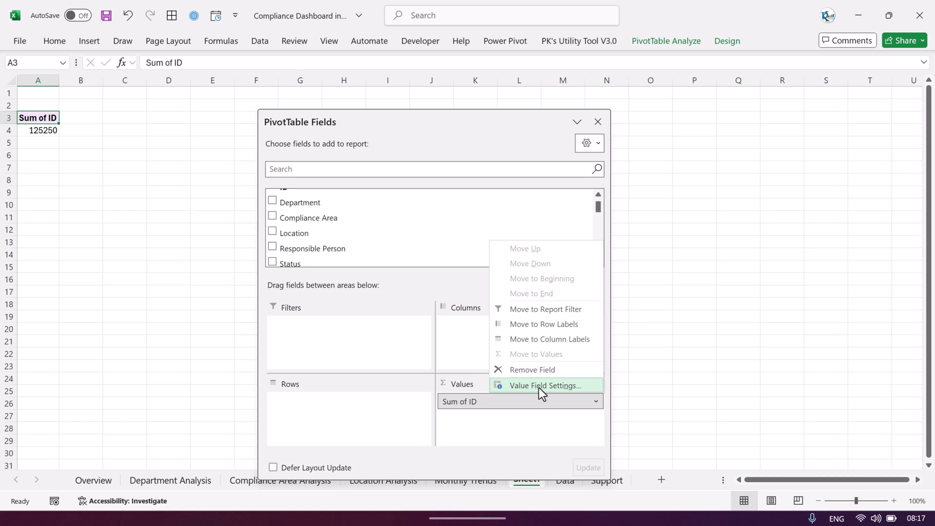
click(548, 385)
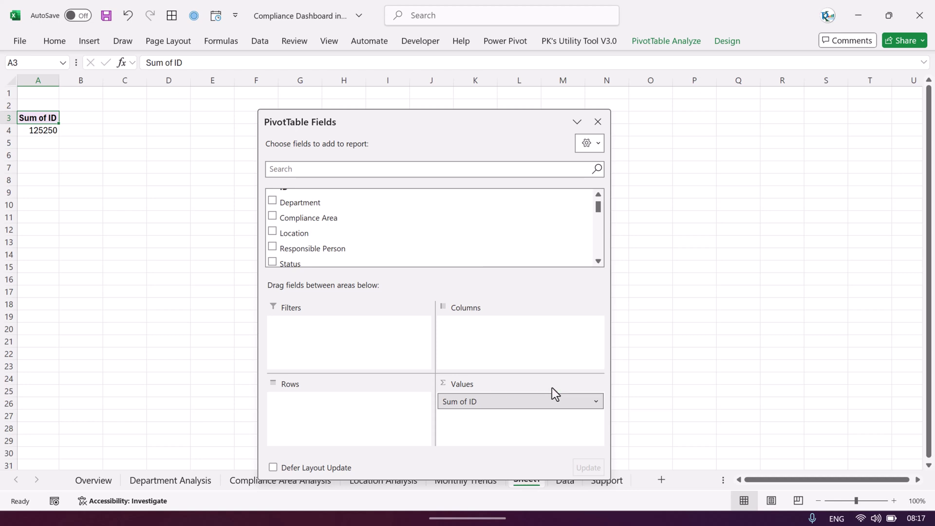
double_click(510, 313)
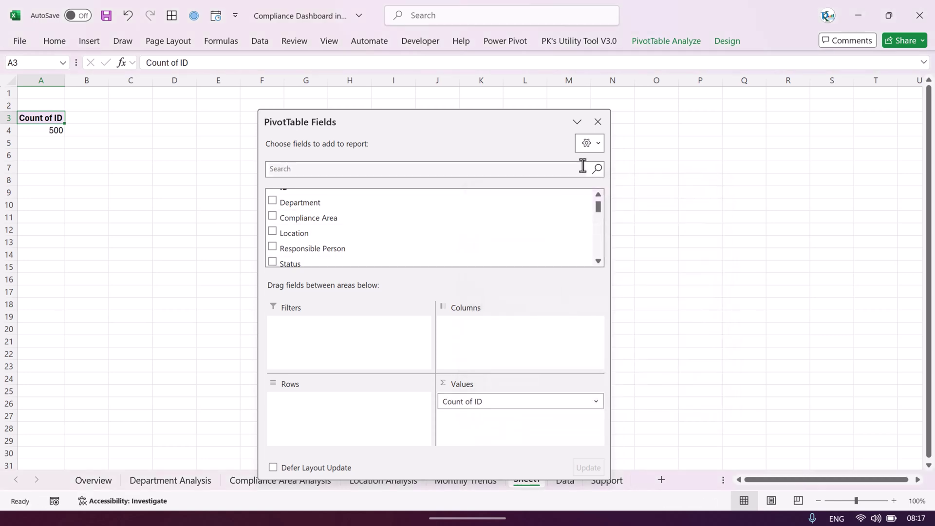
click(598, 122)
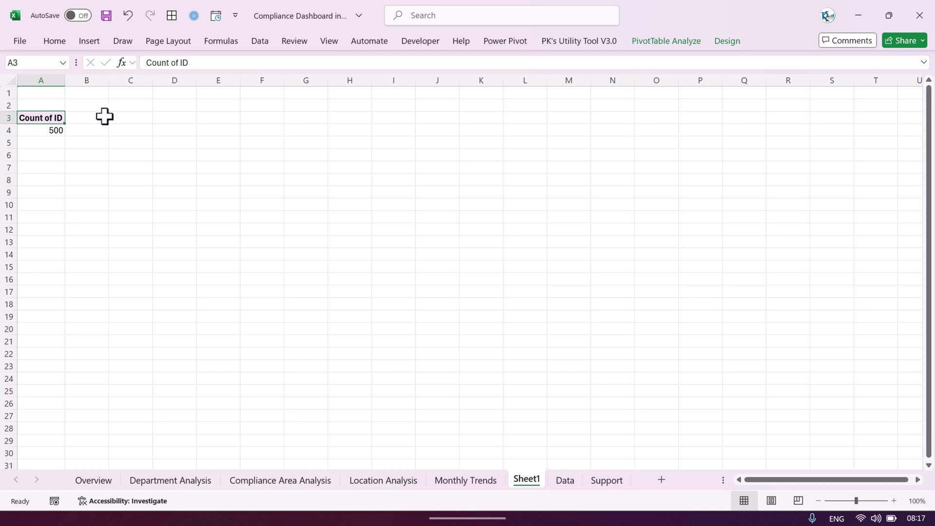
Replace the ID count in the pivot table's values with the sum of Passed Checks, and close the field list
click(39, 122)
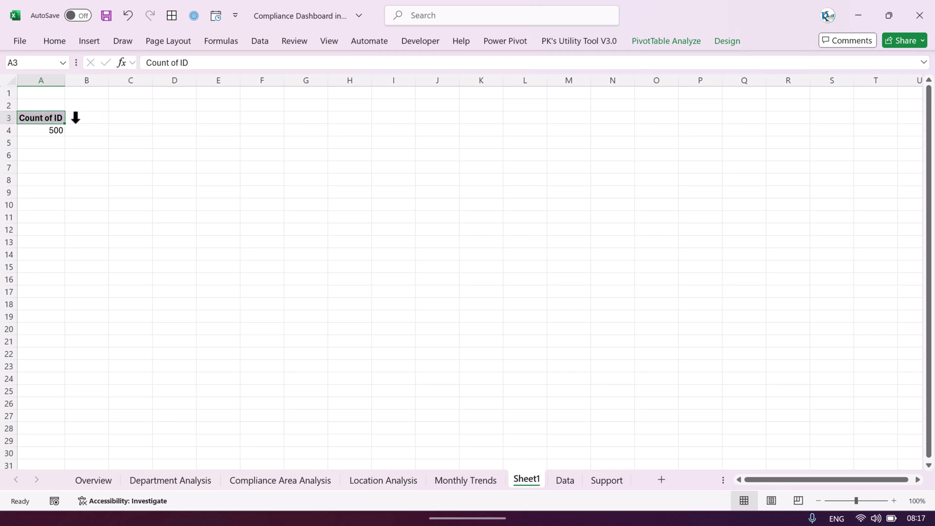
right_click(49, 131)
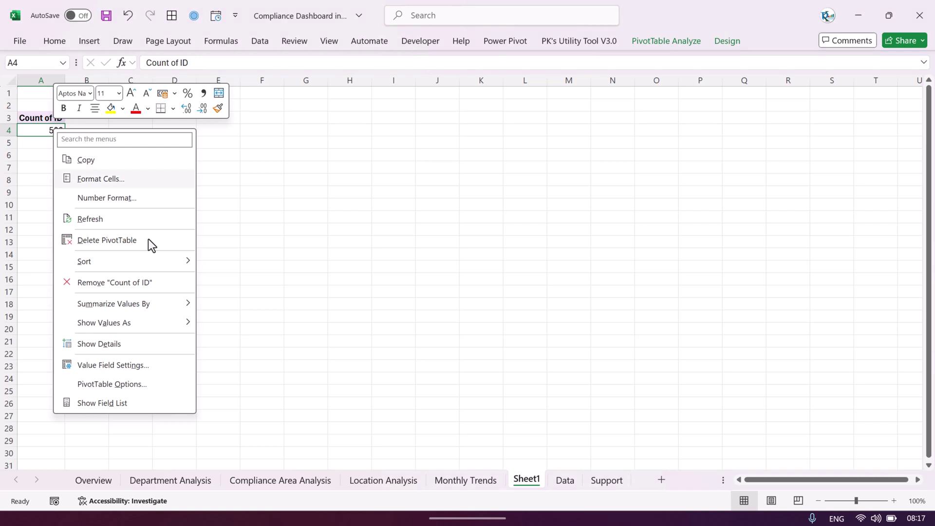
click(98, 404)
scroll(371, 220, down, 3)
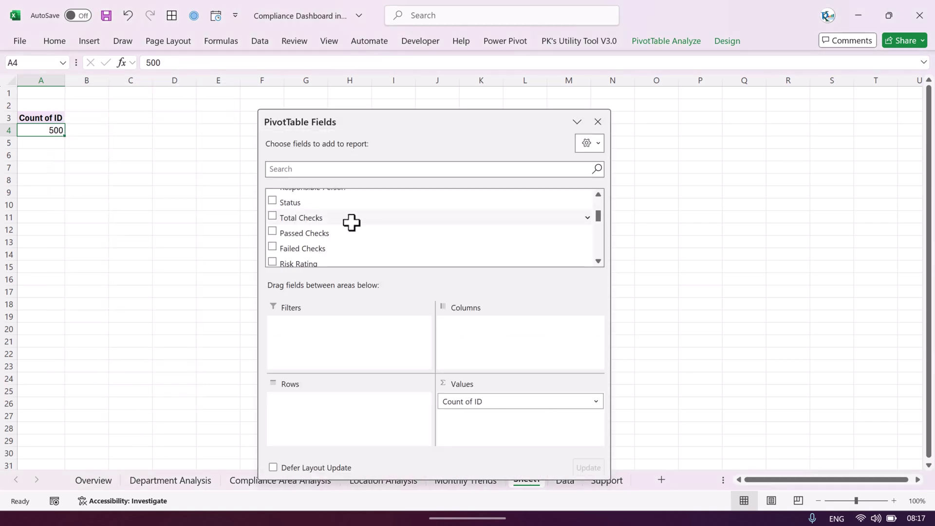
drag(310, 235, 682, 293)
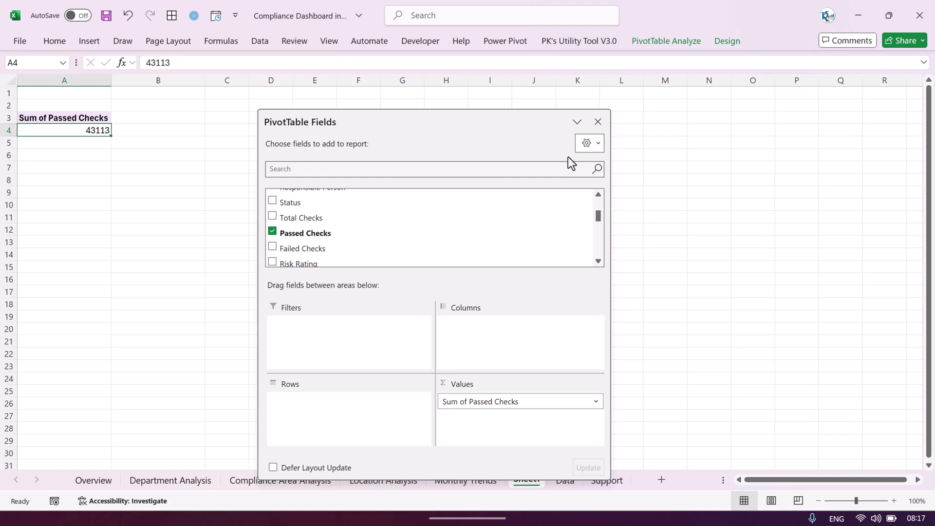
click(598, 121)
drag(83, 119, 83, 132)
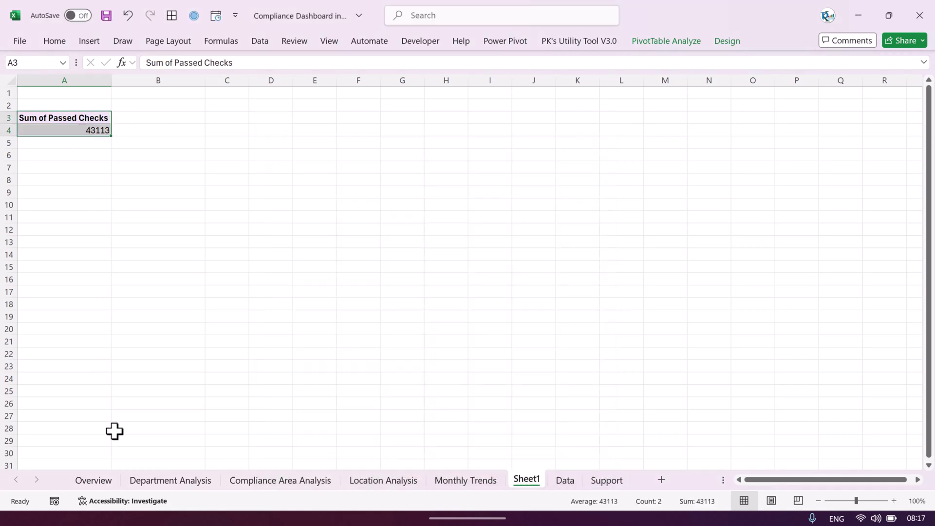
Review the Overview, Support and Data sheets, and return to an empty cell on Sheet1
click(93, 480)
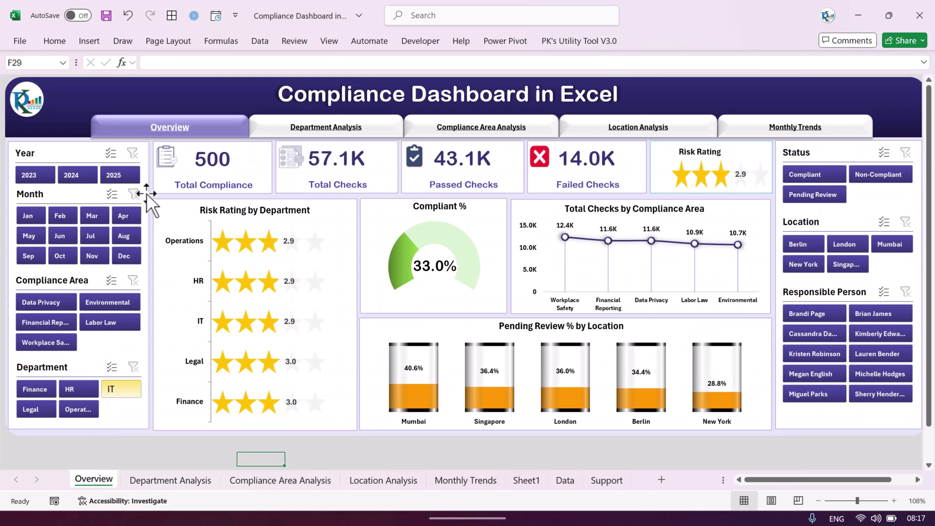
click(607, 480)
click(565, 481)
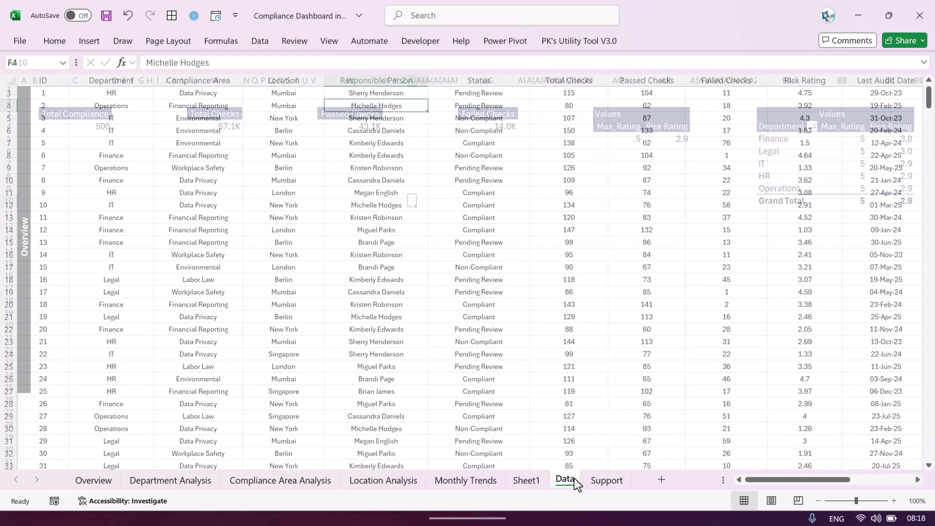
click(526, 480)
click(441, 254)
click(344, 146)
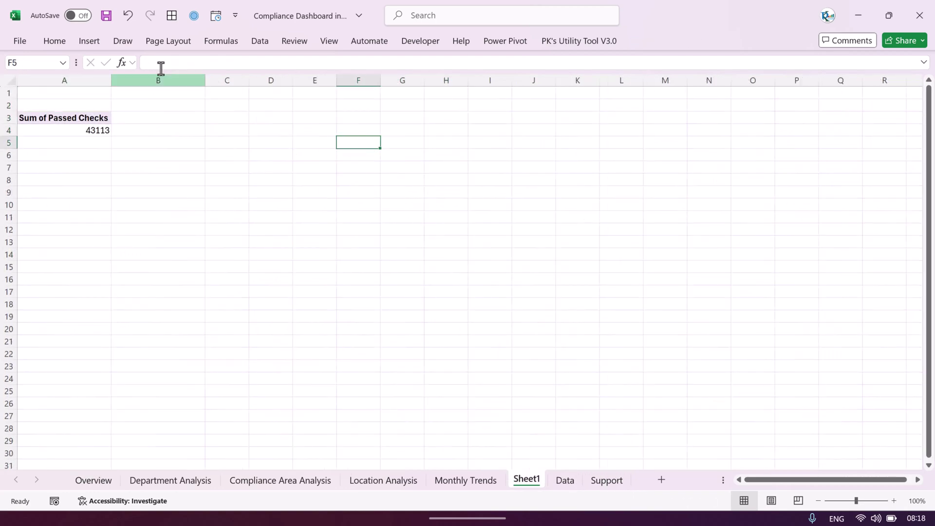
Draw a rectangle about 2.03 cm high and 5.67 cm wide beside the pivot table and fill it white
click(88, 42)
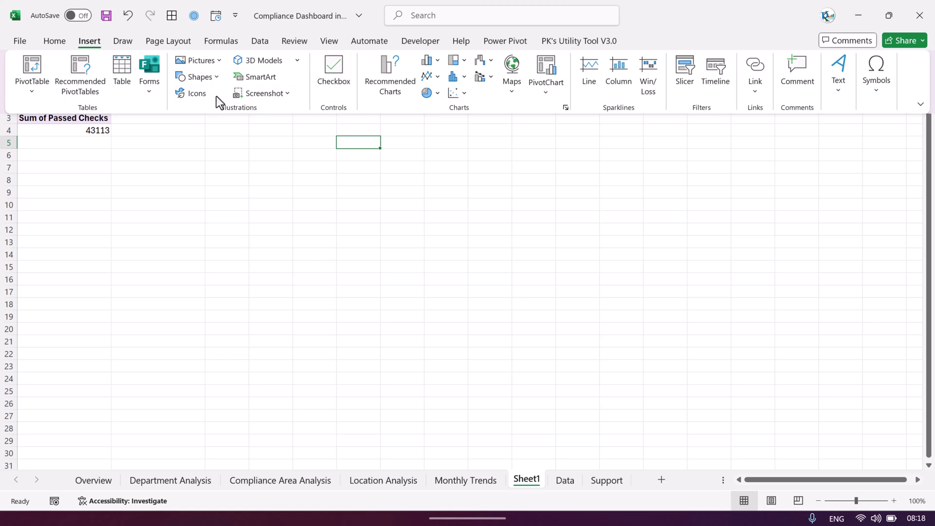
click(200, 77)
click(183, 146)
mouse_move(330, 190)
mouse_down()
mouse_move(489, 238)
mouse_move(457, 238)
mouse_move(467, 240)
mouse_move(429, 204)
mouse_up()
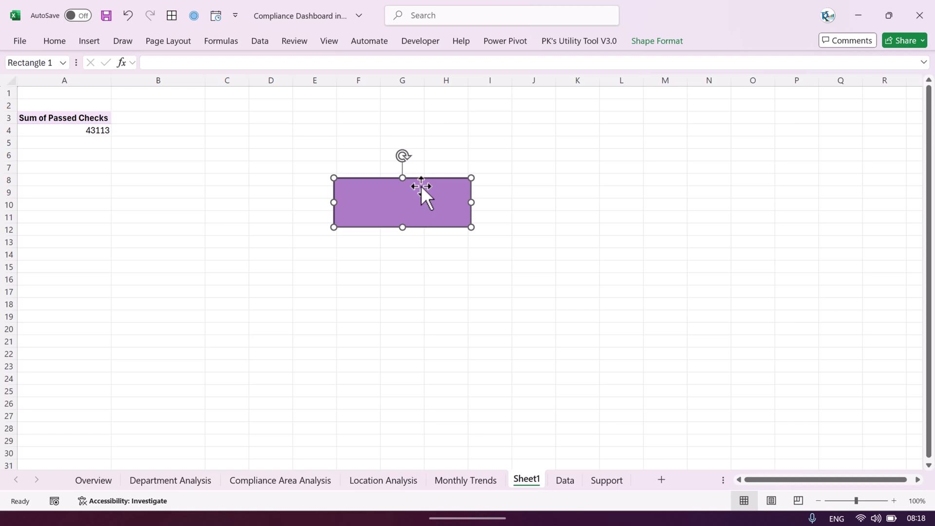
click(65, 41)
click(673, 42)
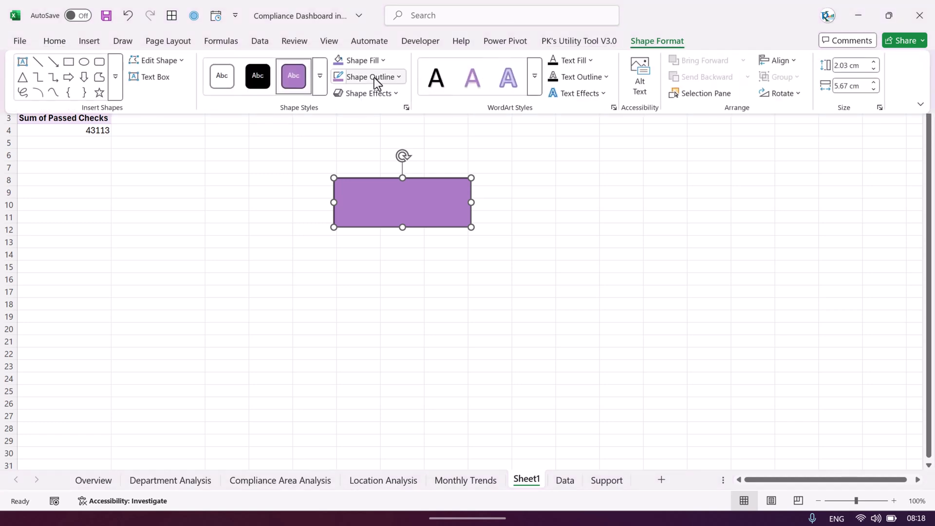
click(378, 61)
click(342, 143)
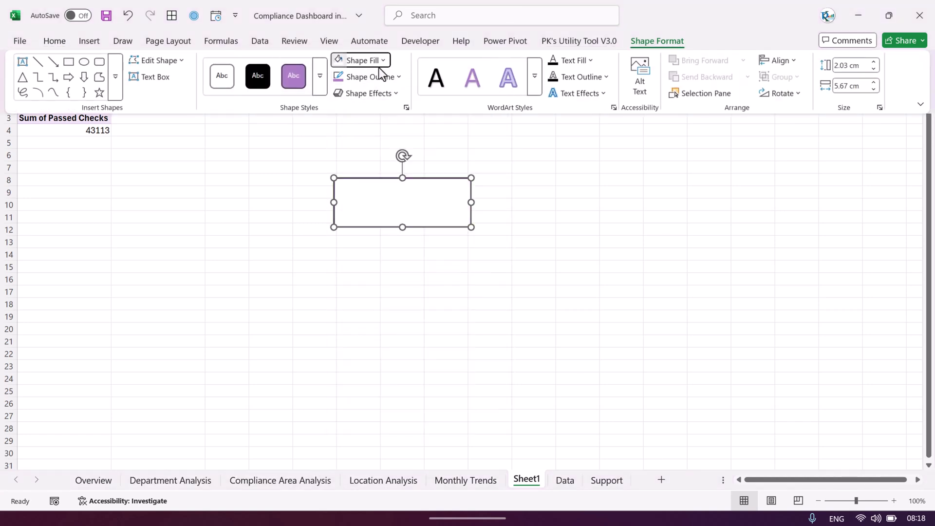
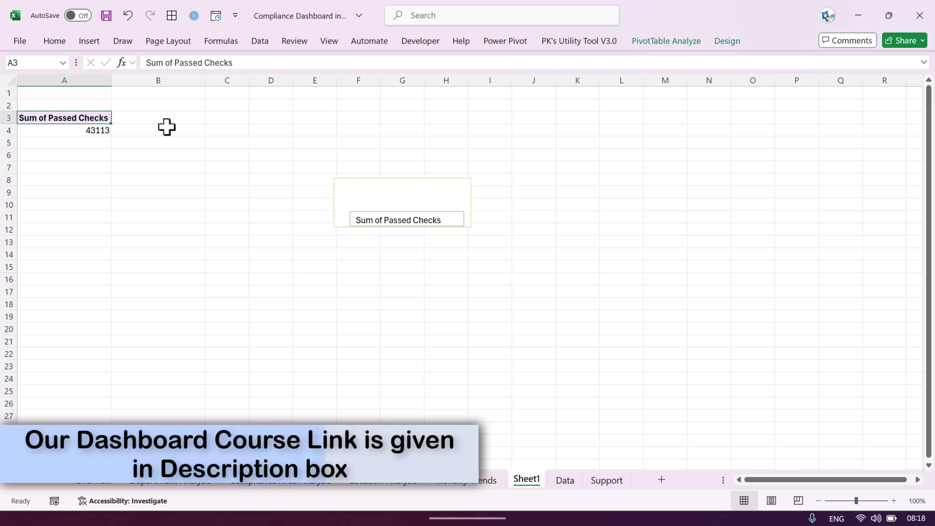
Remove "Sum of" from the pivot table's header in A3 so it reads "Passed Checks"
drag(171, 62, 146, 62)
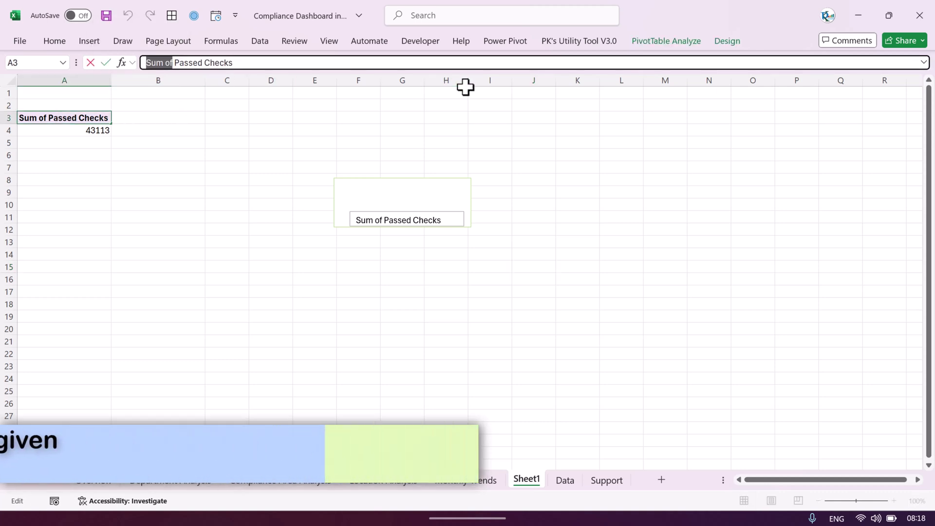
key(BackSpace)
key(Return)
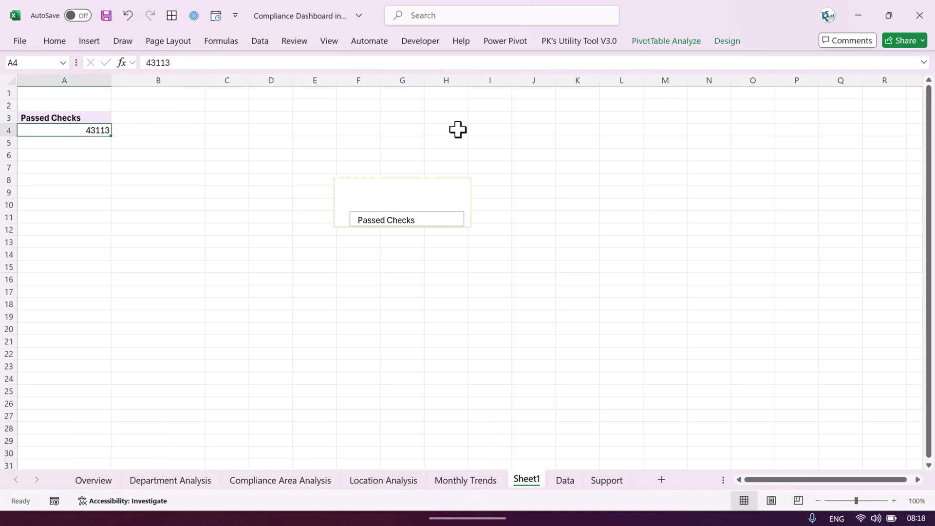
Nudge the text box linked to A3 within the lower part of the rectangle, and remove its outline and fill
click(414, 215)
drag(414, 213, 410, 210)
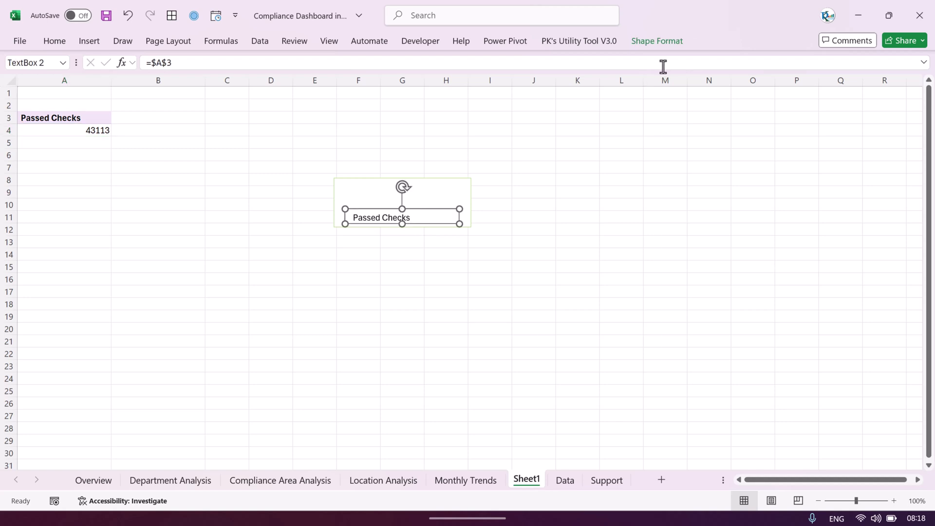
click(657, 40)
click(370, 78)
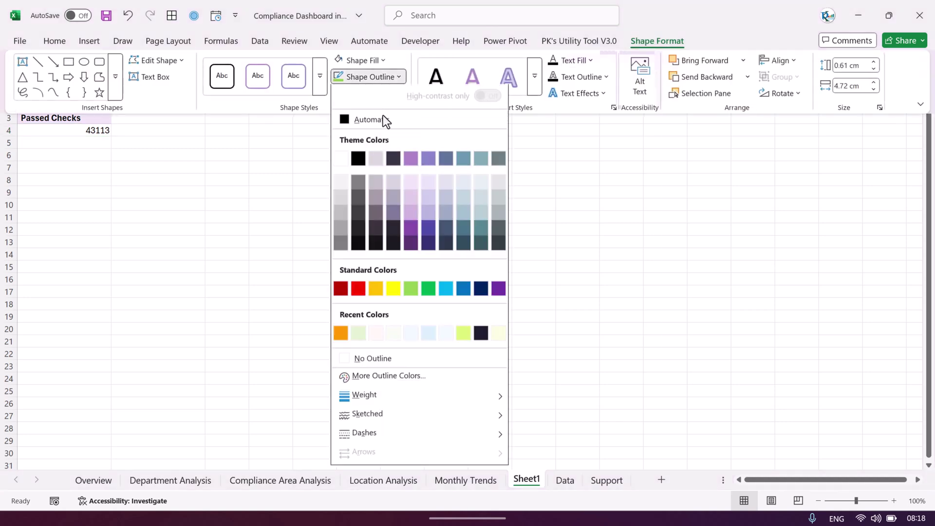
click(381, 361)
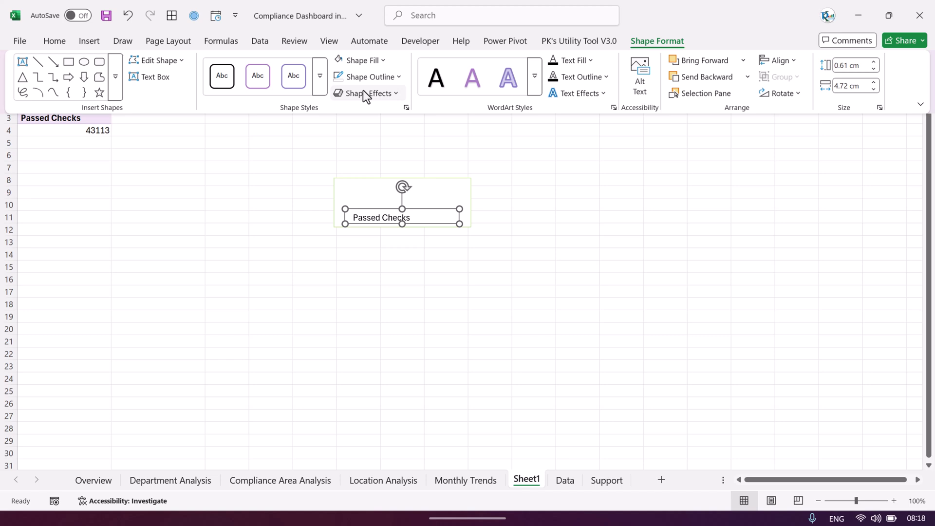
click(362, 61)
key(Escape)
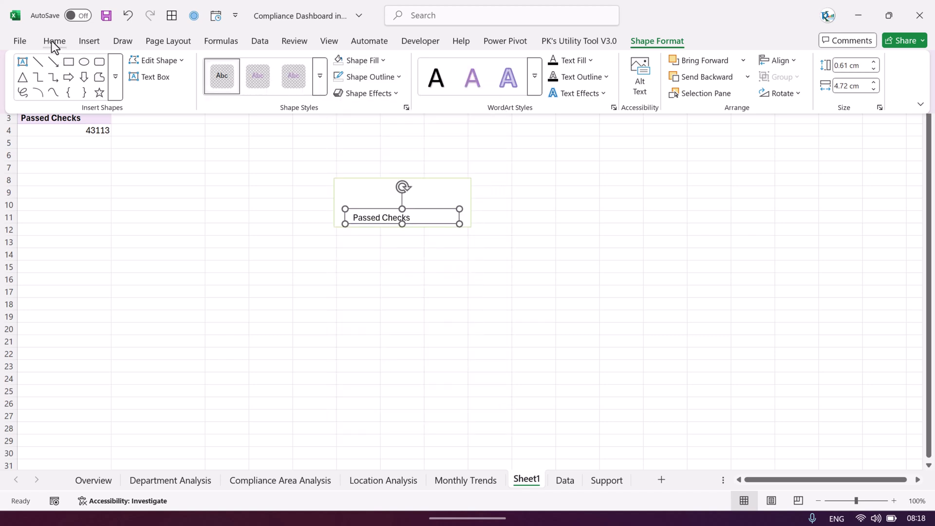
Centre the Passed Checks label in its text box and make its text bold and purple
click(54, 40)
click(260, 86)
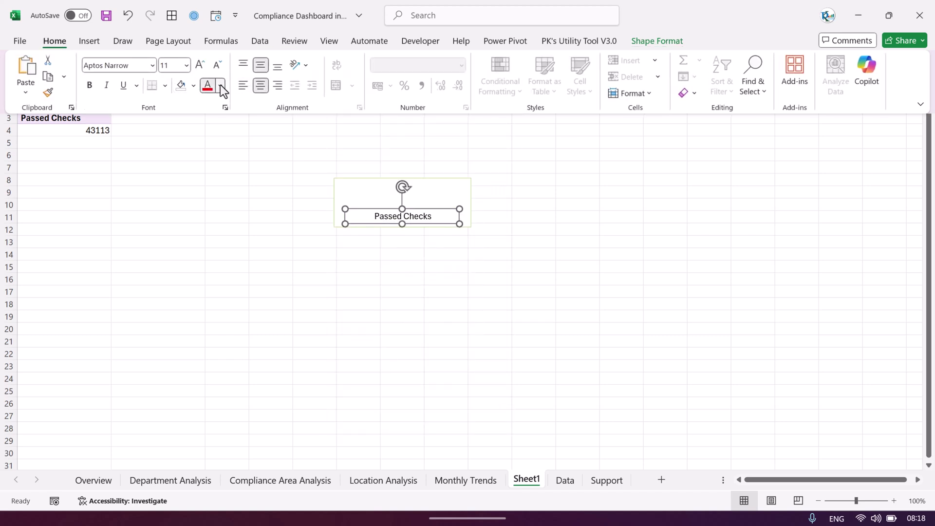
click(220, 85)
click(279, 173)
Duplicate the Passed Checks text box, place the copy above the original, and link it to cell A4
click(440, 224)
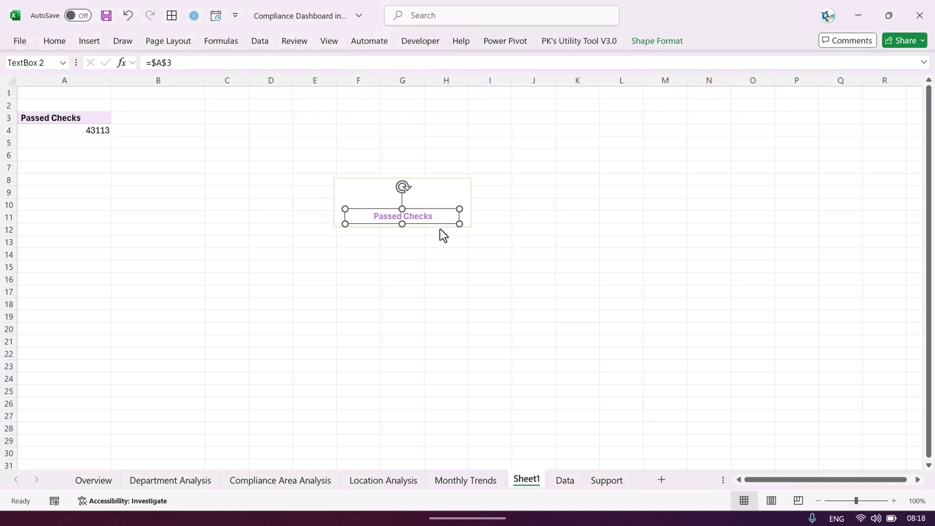
key(ctrl+d)
drag(439, 234, 428, 204)
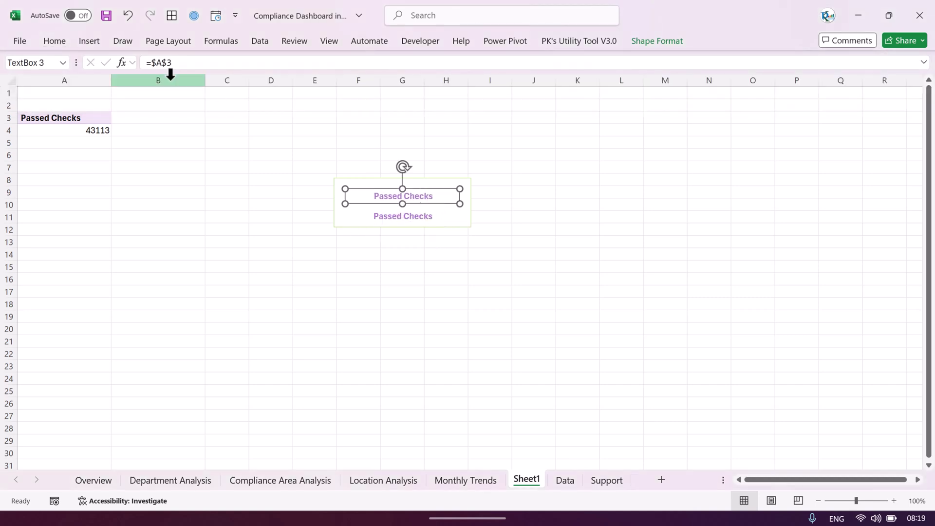
drag(173, 63, 36, 65)
text(=)
click(82, 131)
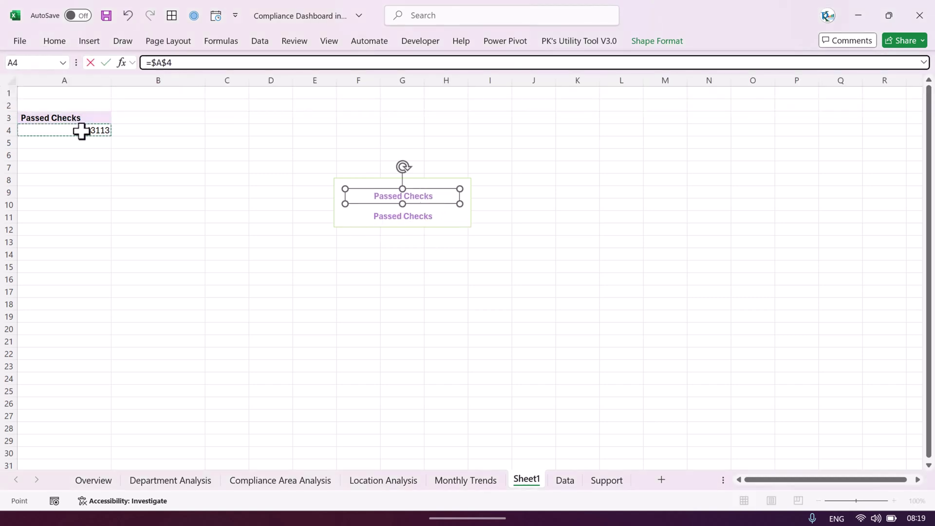
key(Return)
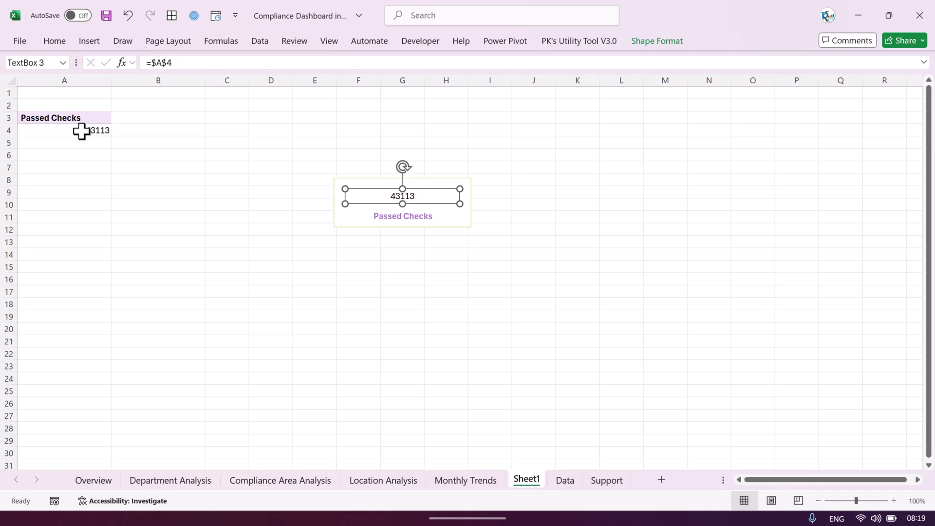
Format the text box linked to A4 as bold, size 20 and purple
click(55, 42)
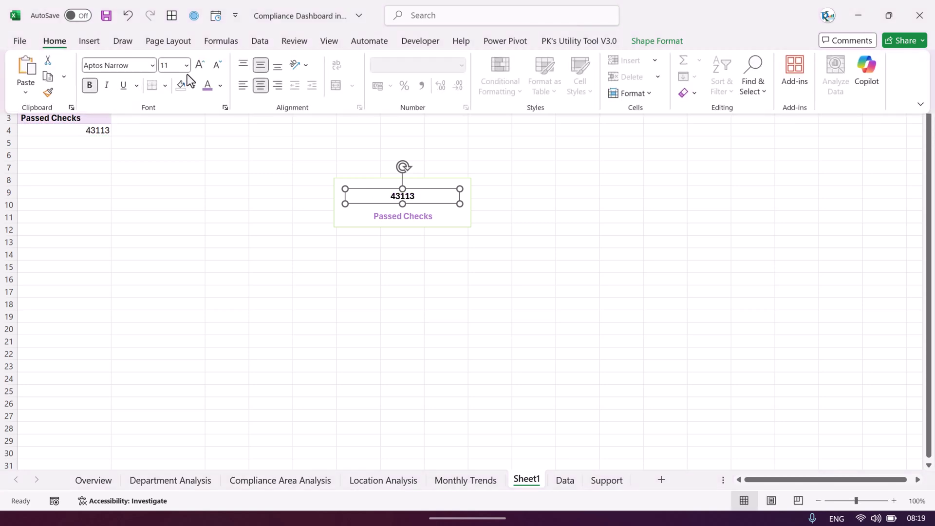
click(200, 66)
click(199, 67)
click(200, 67)
click(200, 66)
click(200, 66)
click(207, 86)
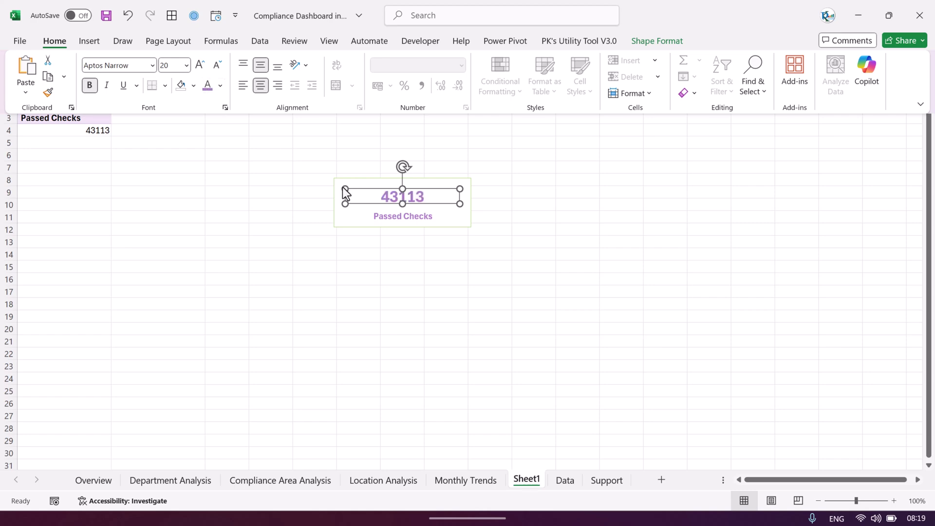
click(406, 197)
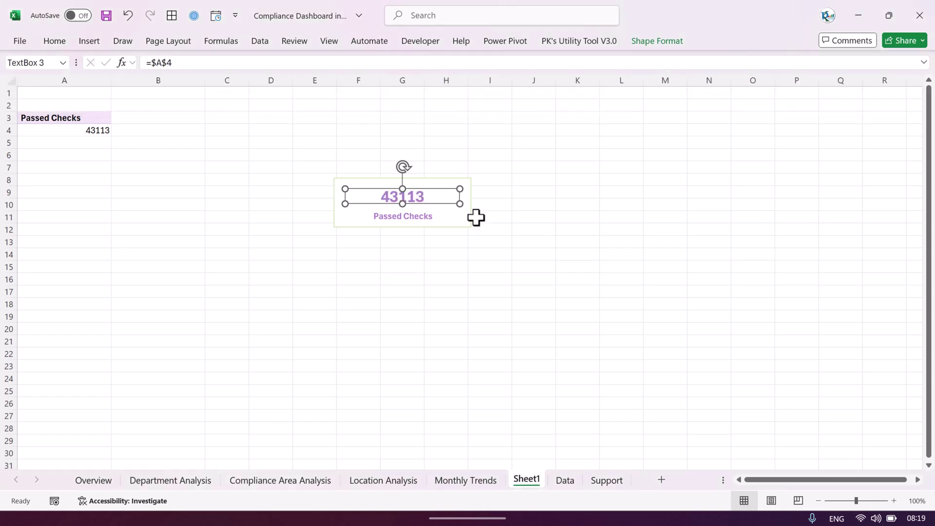
click(472, 253)
Check the Overview, Support and Data sheets, and make the number's text box on Sheet1 taller to fit its text
click(403, 203)
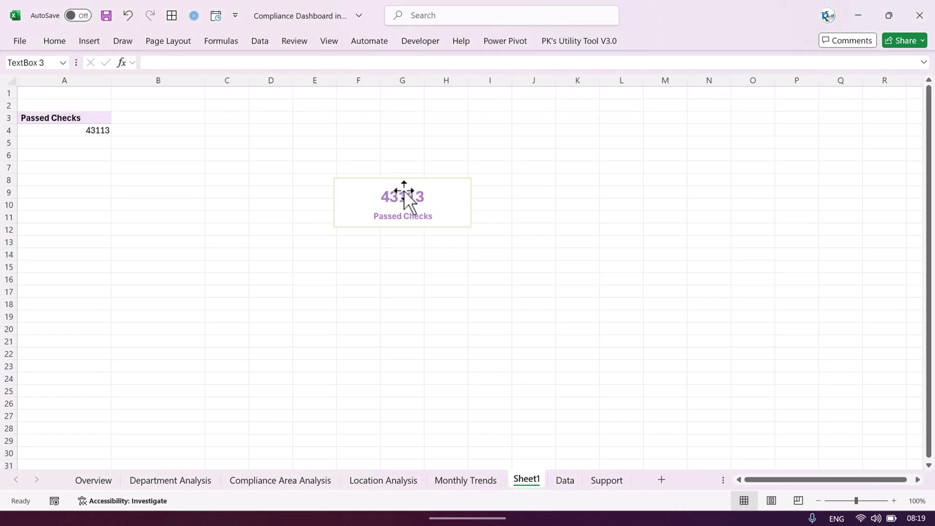
click(87, 483)
click(602, 479)
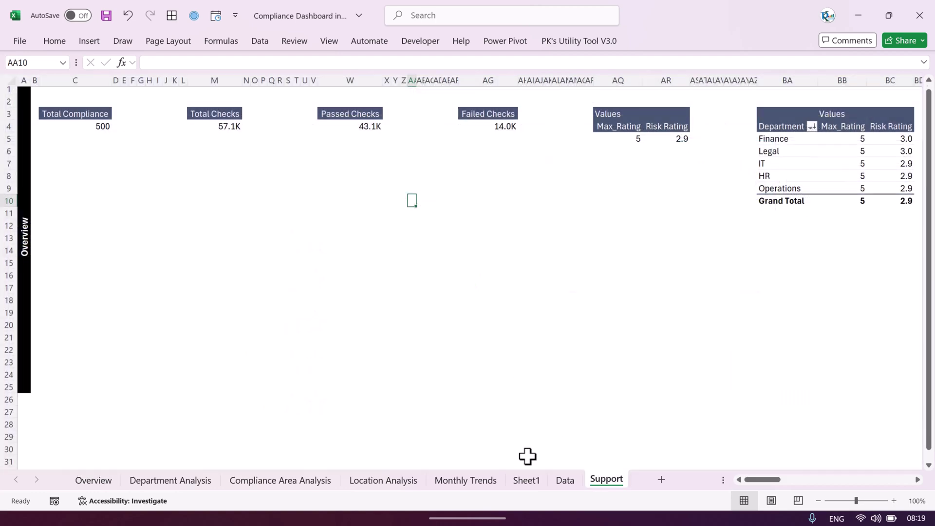
click(565, 480)
key(ctrl+Page_Up)
drag(400, 188, 413, 209)
click(593, 214)
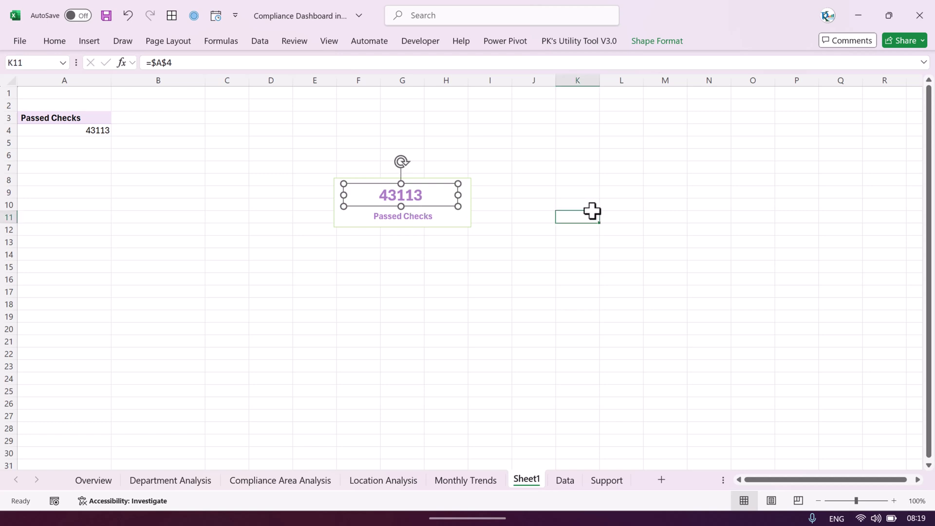
Insert a Department slicer for the pivot table and place it beside the Passed Checks card
click(79, 130)
click(90, 40)
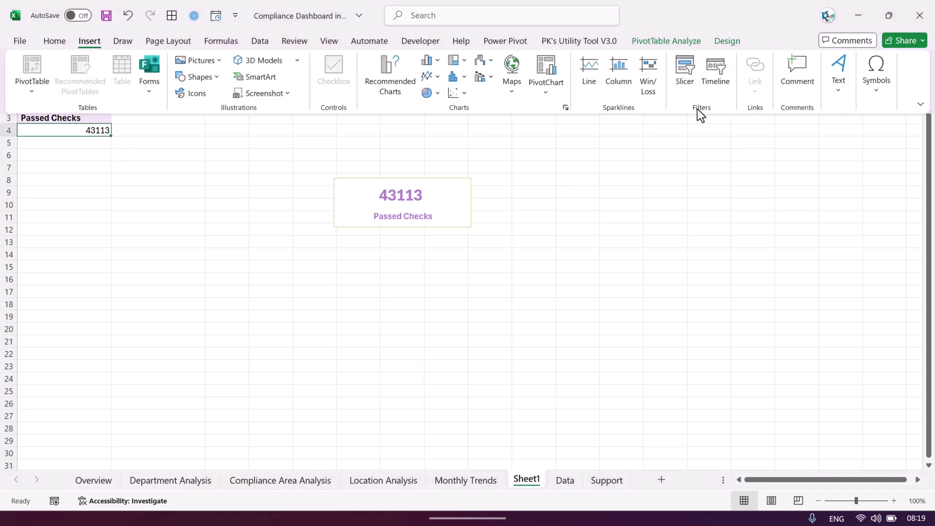
click(679, 92)
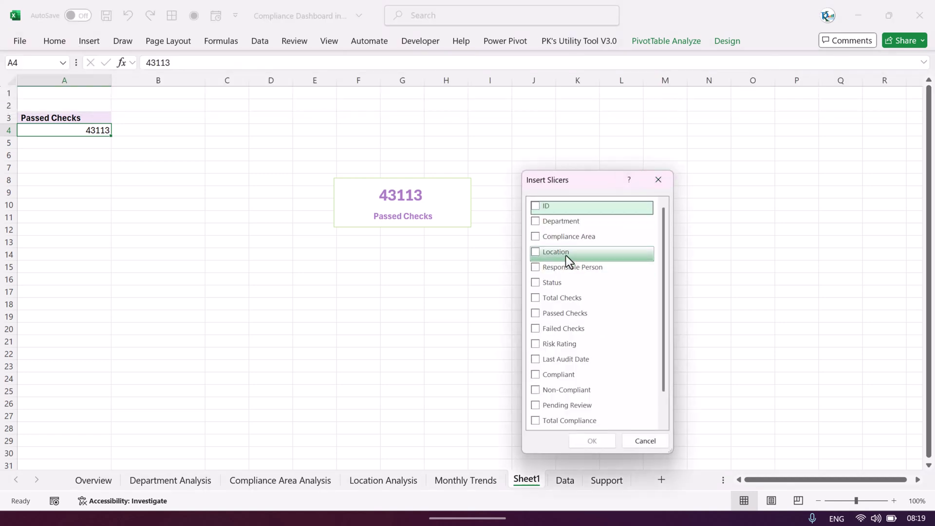
click(540, 223)
click(593, 441)
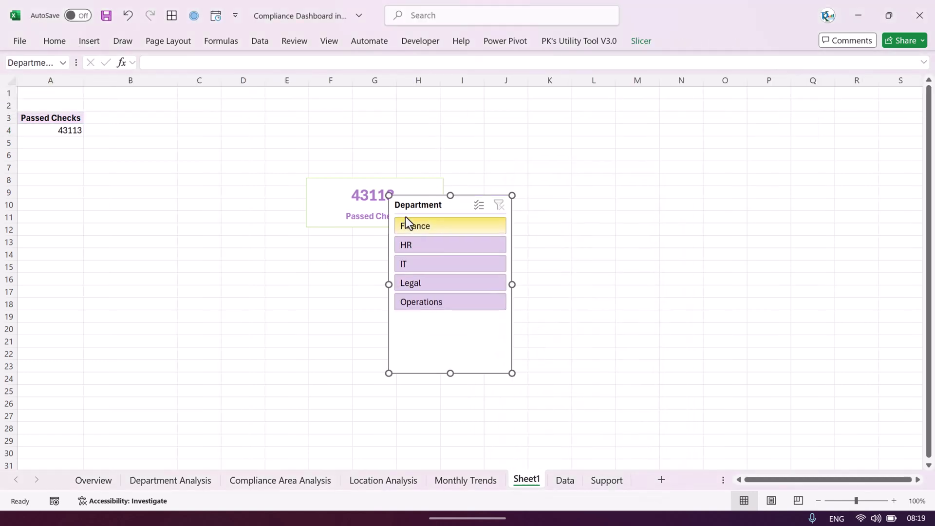
drag(418, 206, 613, 155)
Filter the Passed Checks card with the Department slicer by Finance, HR and IT in turn
click(641, 176)
click(641, 196)
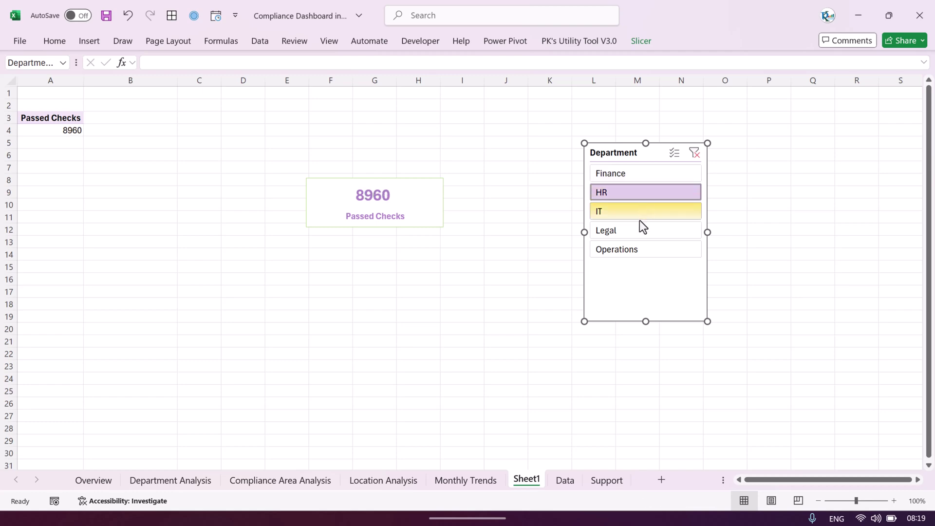
click(639, 215)
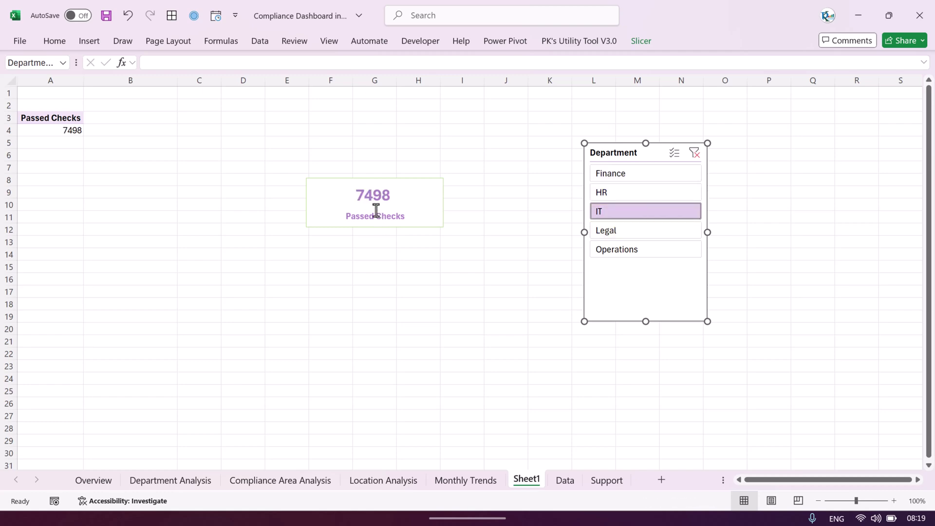
Clear the Department slicer's filter on Sheet1 and view the Compliant % gauge on the Overview sheet
click(695, 153)
click(527, 218)
click(92, 481)
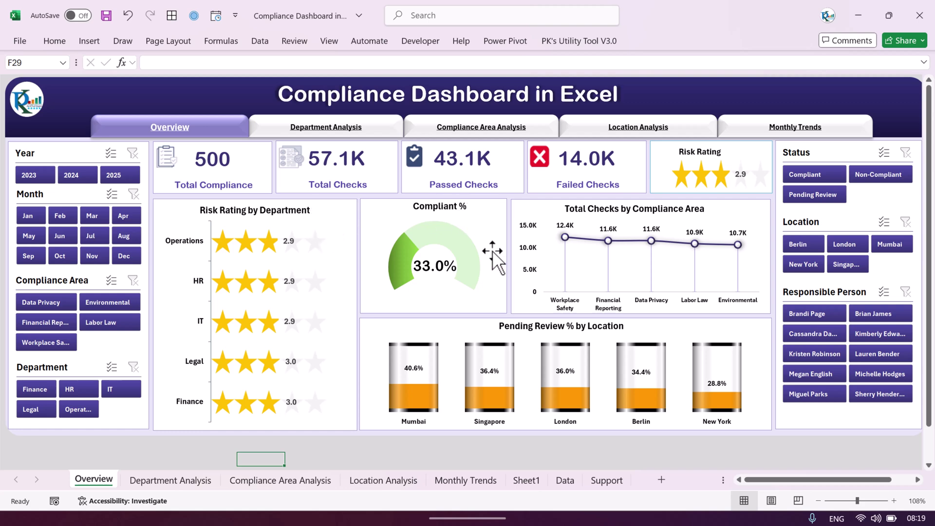
On the Support sheet, examine the Compliant %, Transparent_Area and HalfcircleValue rows of the pivot table behind the gauge
click(607, 482)
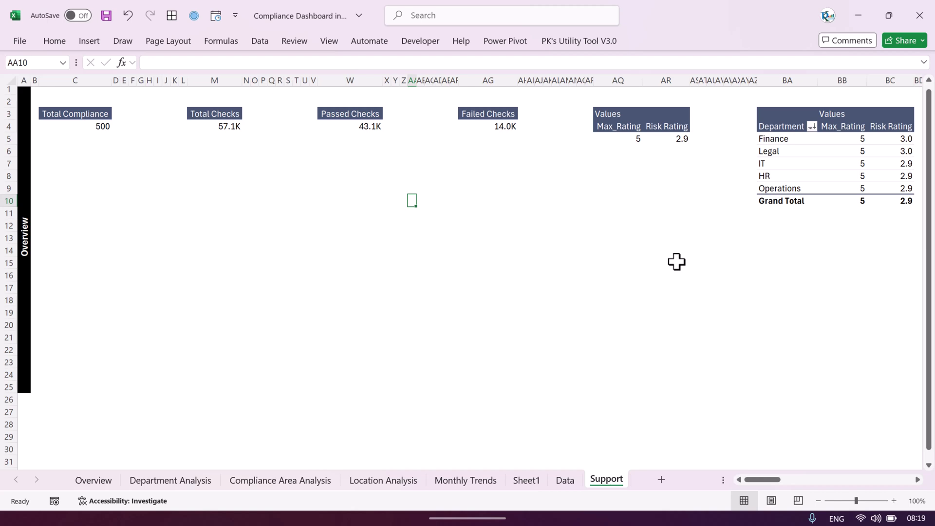
scroll(677, 262, right, 10)
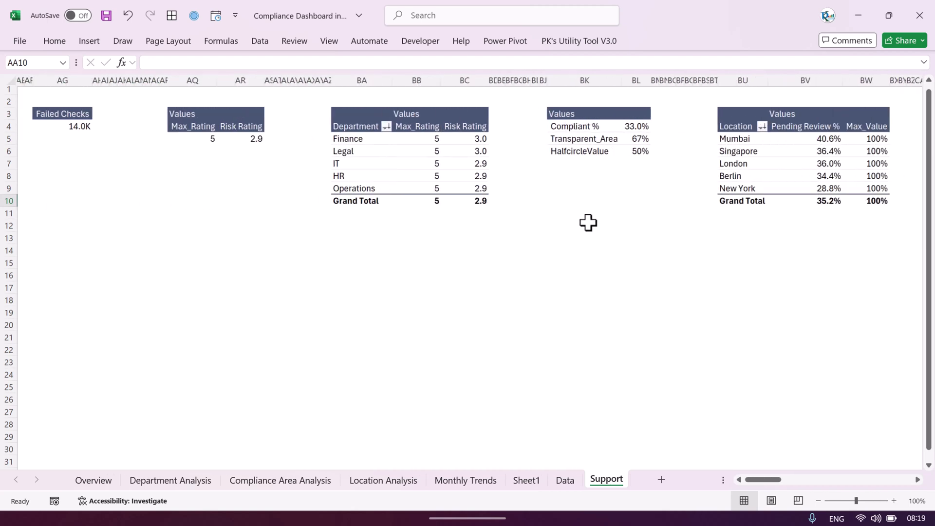
drag(372, 126, 431, 149)
click(407, 201)
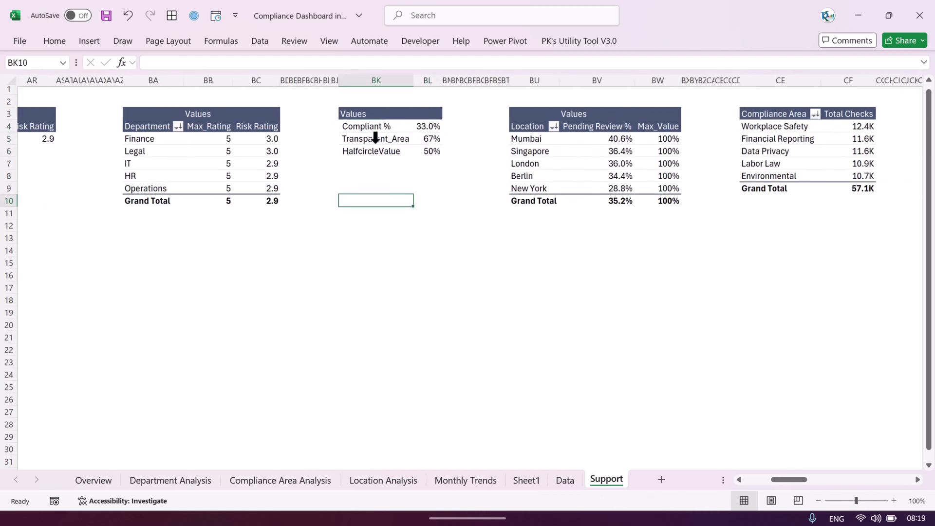
click(375, 128)
shift+click(427, 126)
click(412, 140)
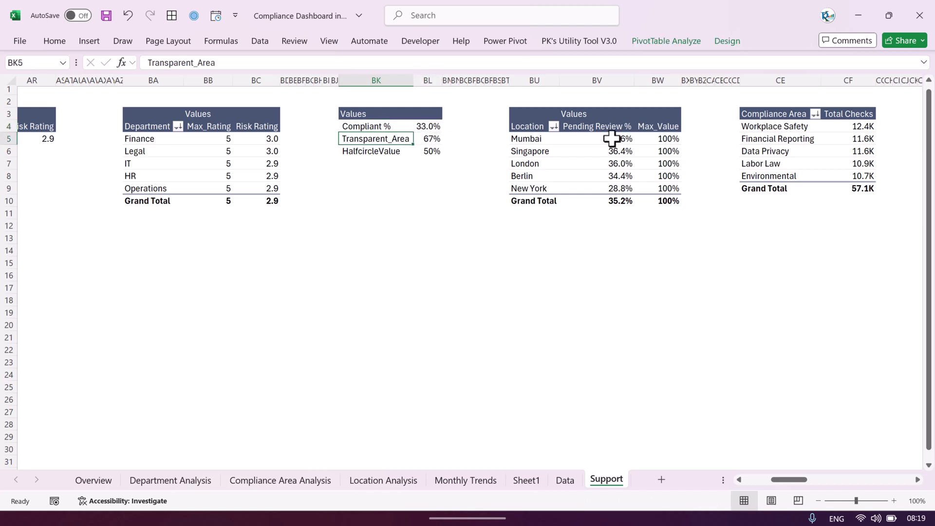
click(433, 140)
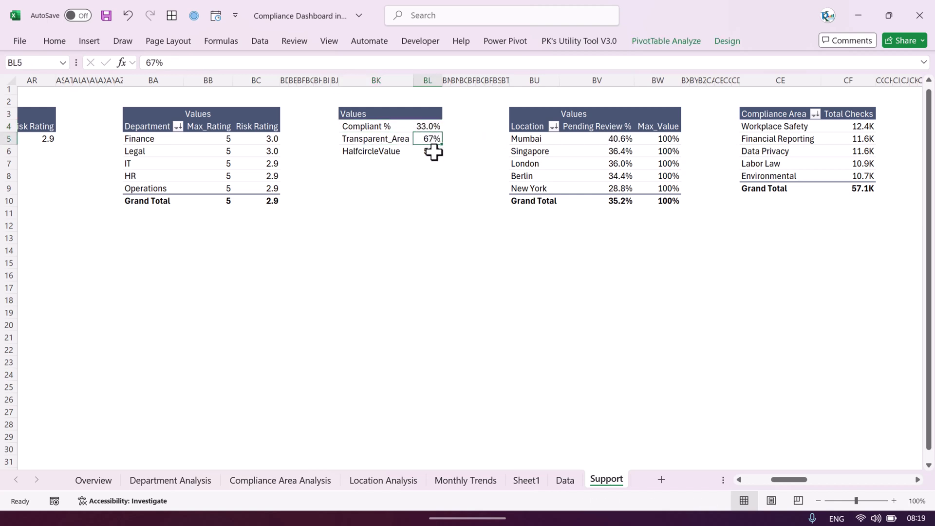
drag(381, 152, 428, 151)
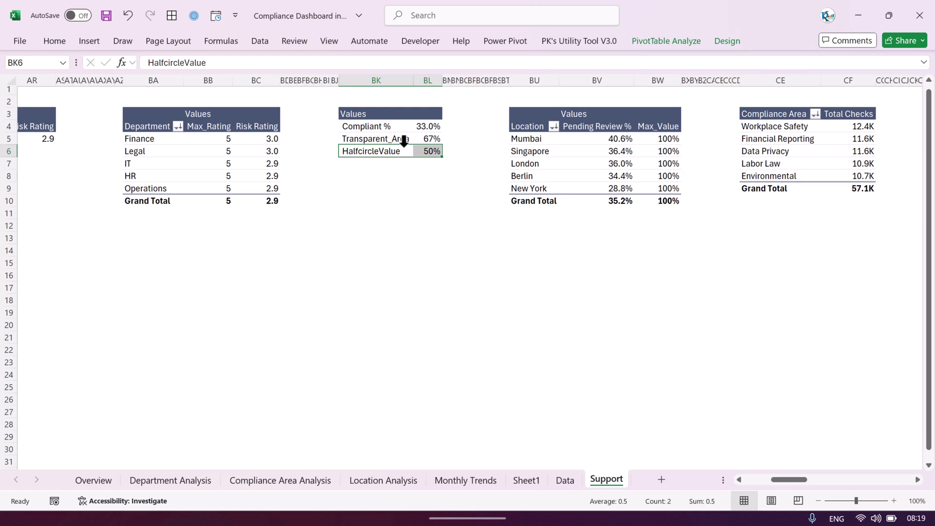
click(417, 183)
Look up the formula of the Compliant % calculated field in that pivot table, leaving it unmodified
mouse_move(394, 126)
mouse_down()
mouse_move(393, 151)
mouse_move(401, 128)
mouse_up()
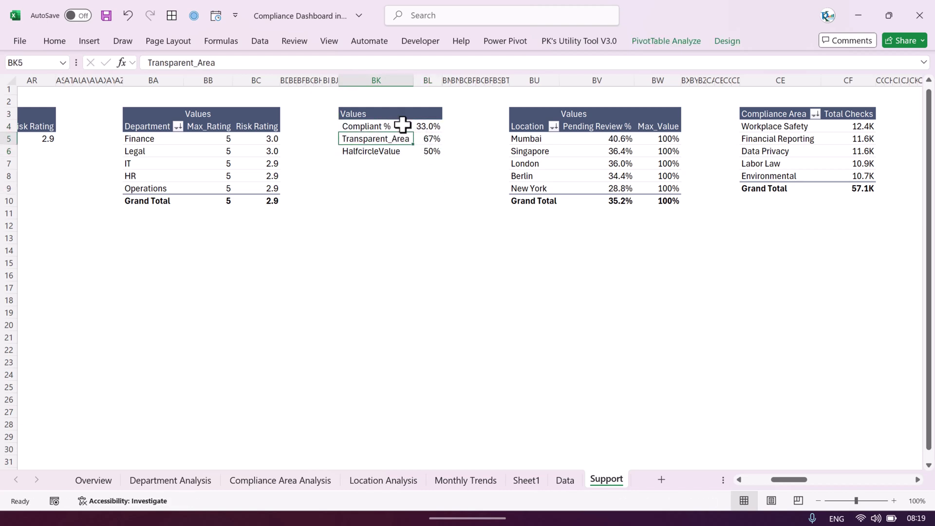
click(681, 39)
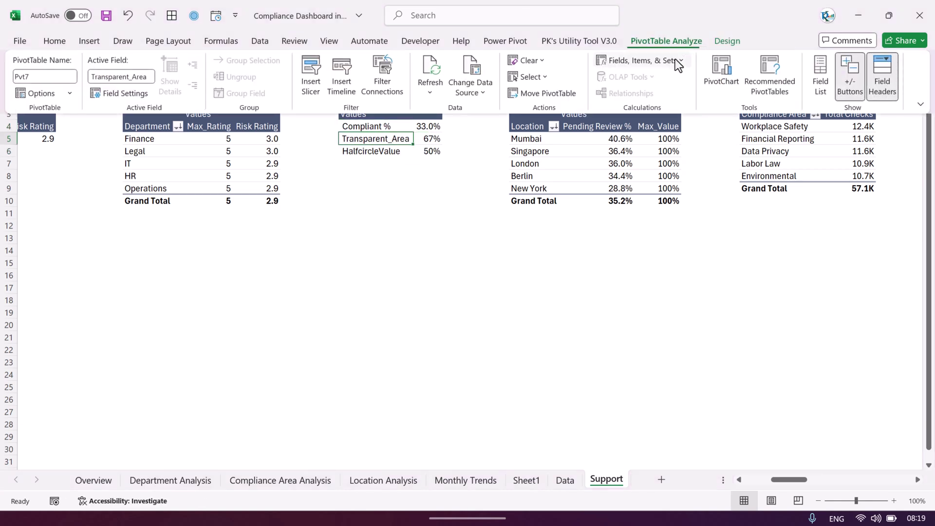
click(680, 60)
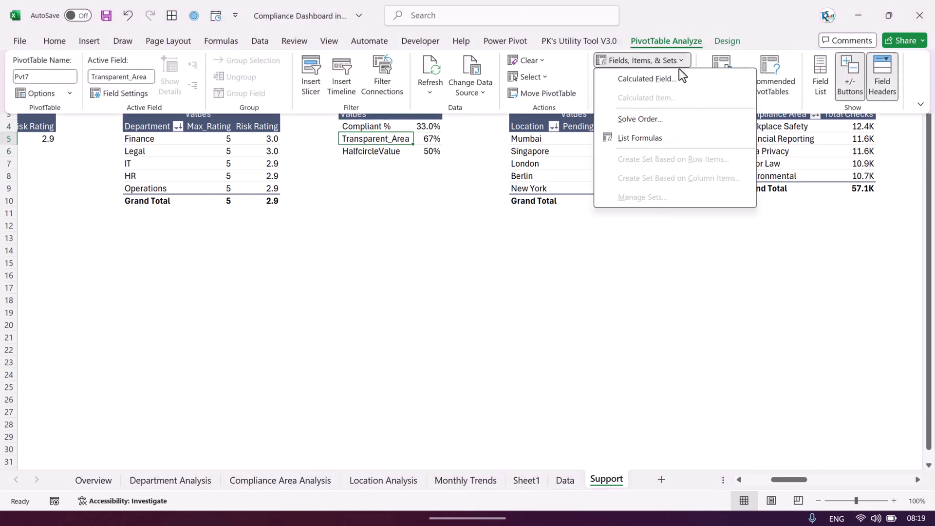
click(654, 82)
click(663, 218)
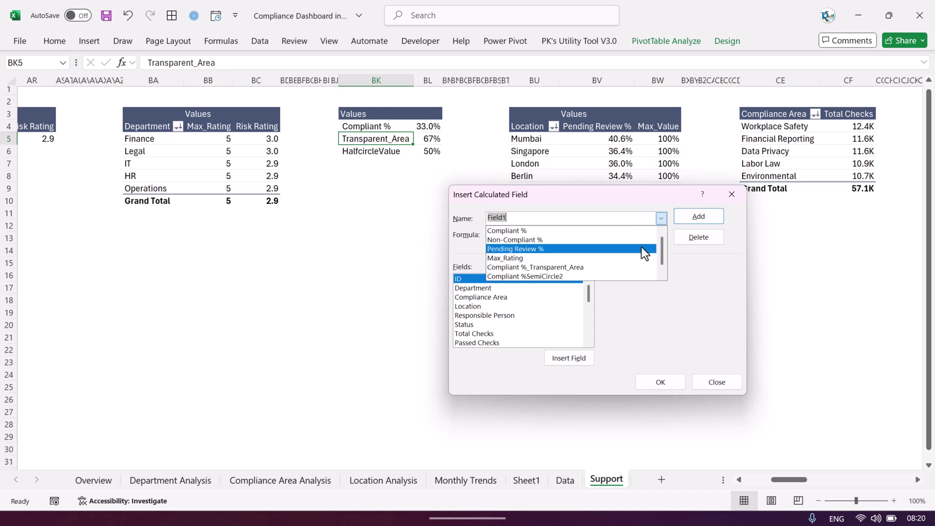
click(604, 232)
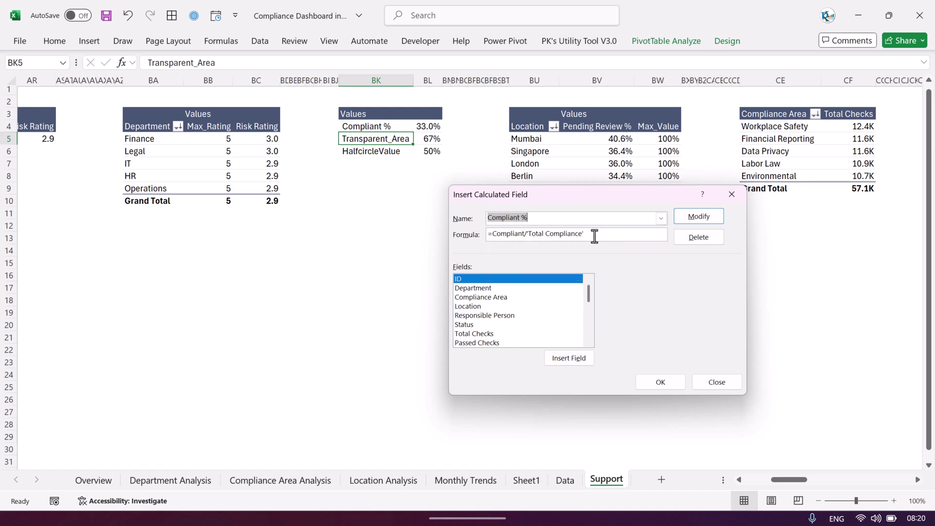
click(731, 196)
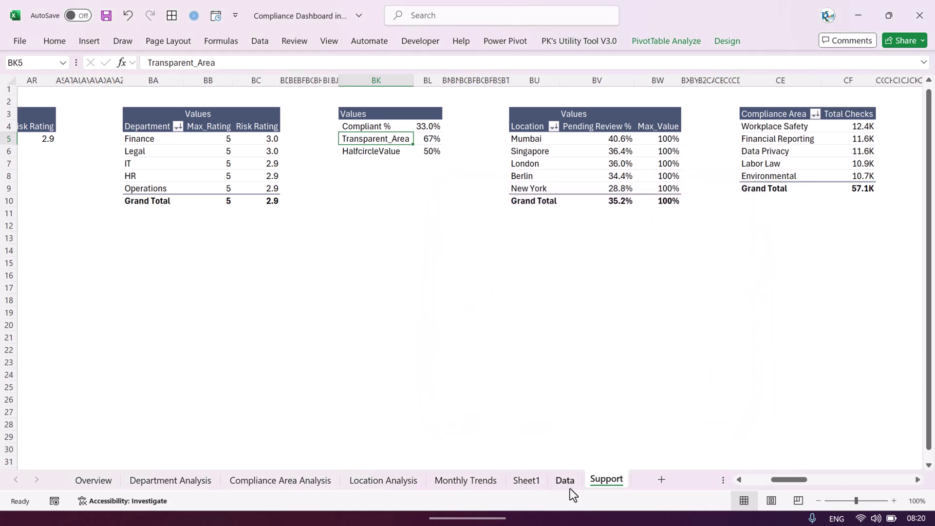
Check the Compliant, Non-Compliant, Pending Review and Total Compliance column headings on the Data sheet
key(ctrl+Page_Up)
scroll(741, 240, right, 5)
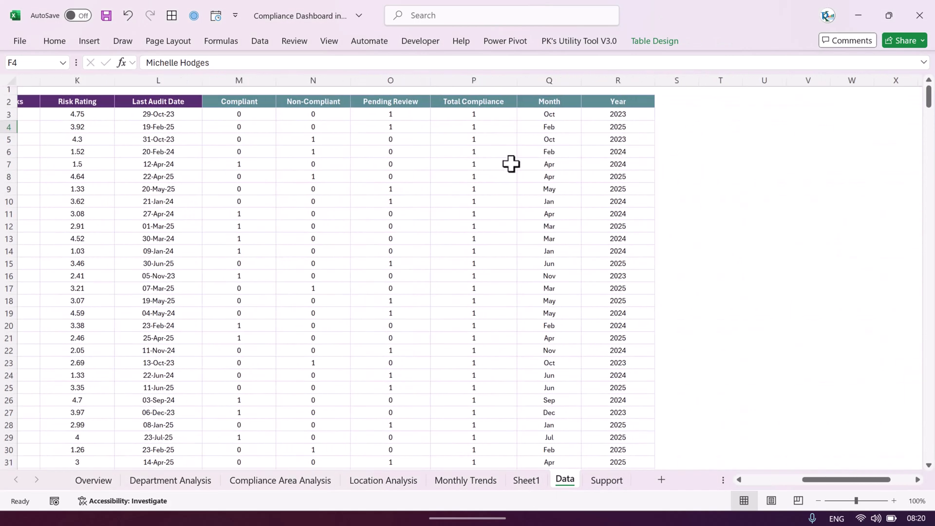
drag(269, 101, 506, 101)
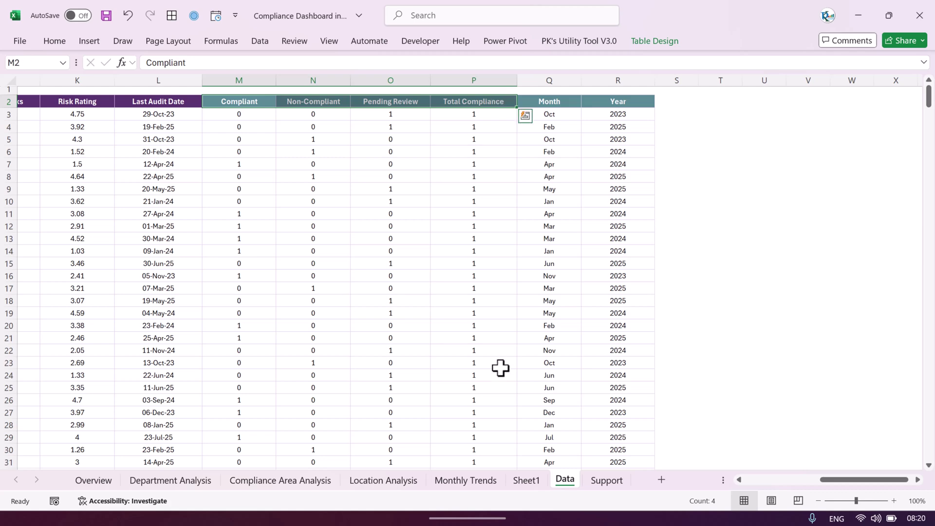
Insert a doughnut chart from the Compliant %, Transparent_Area and HalfcircleValue rows on the Support sheet and place it below the pivot tables
click(607, 481)
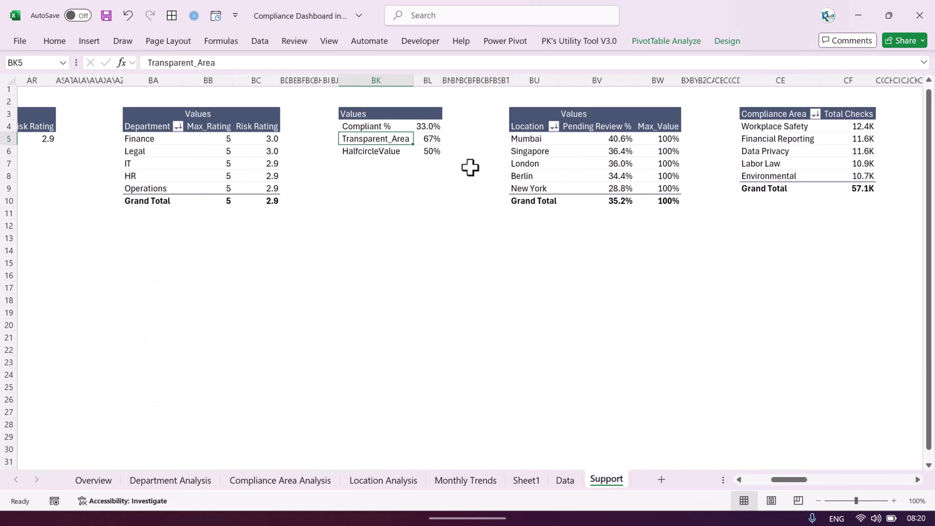
drag(368, 126, 426, 148)
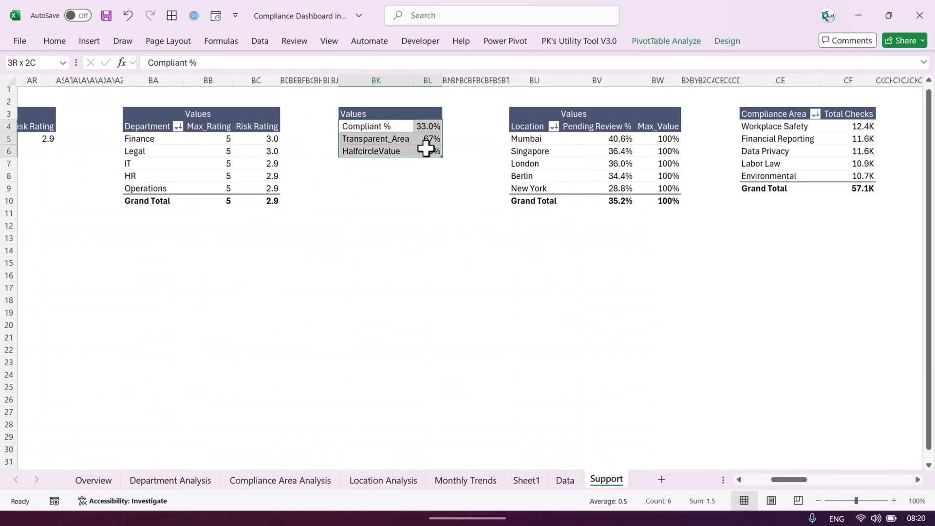
click(103, 40)
click(435, 94)
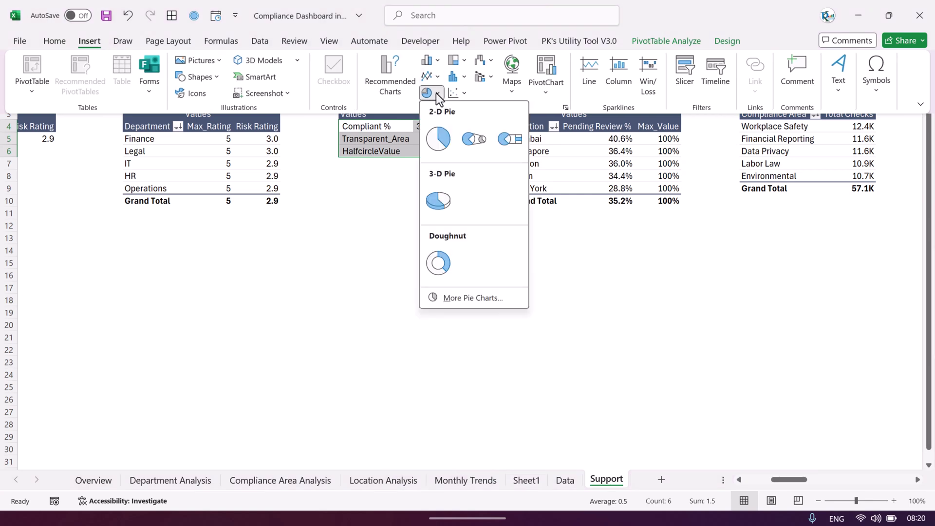
click(439, 263)
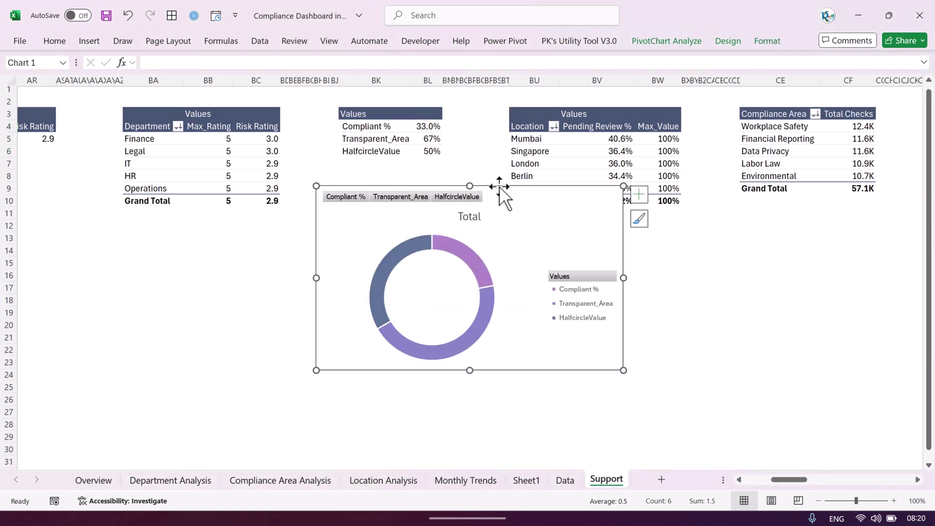
drag(499, 186, 448, 235)
Hide all field buttons on the doughnut chart
click(762, 46)
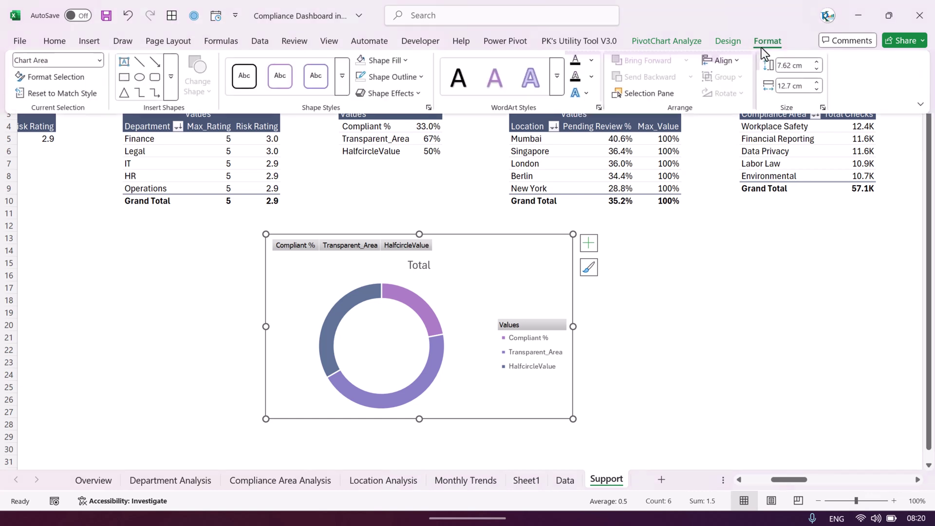
click(689, 44)
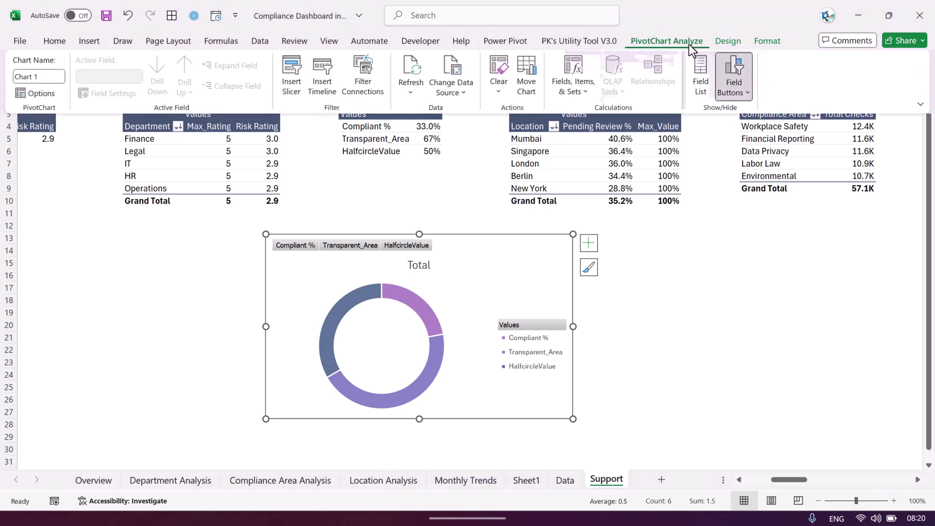
click(737, 92)
click(754, 211)
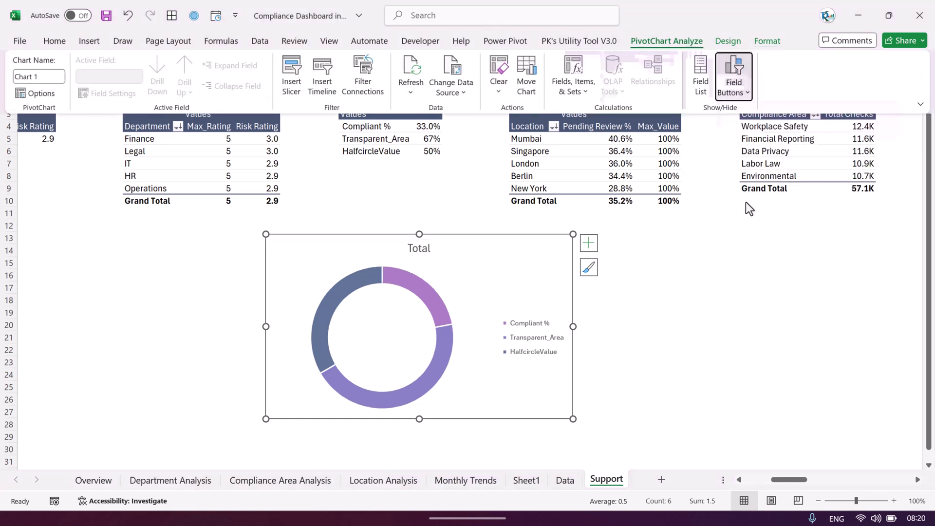
click(546, 329)
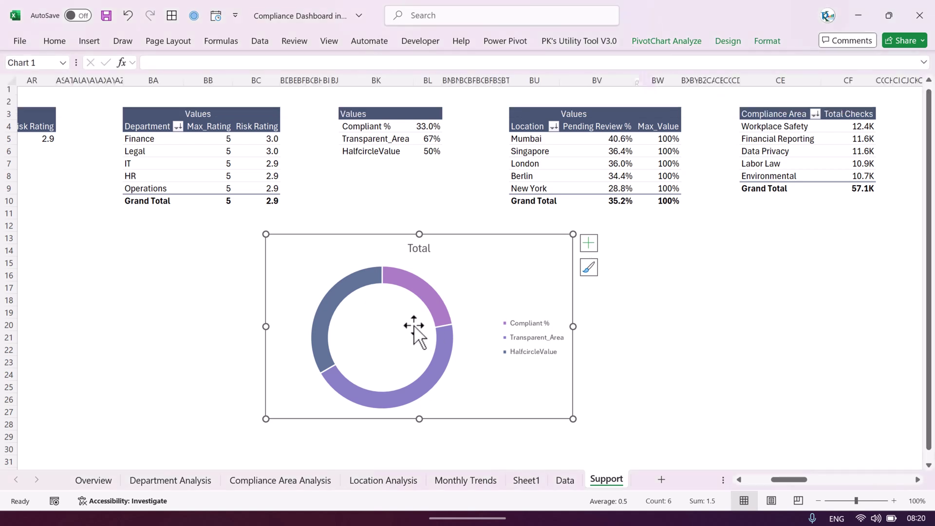
Set the doughnut series' angle of first slice to 240° so the HalfcircleValue slice sits at the bottom
click(430, 298)
click(342, 294)
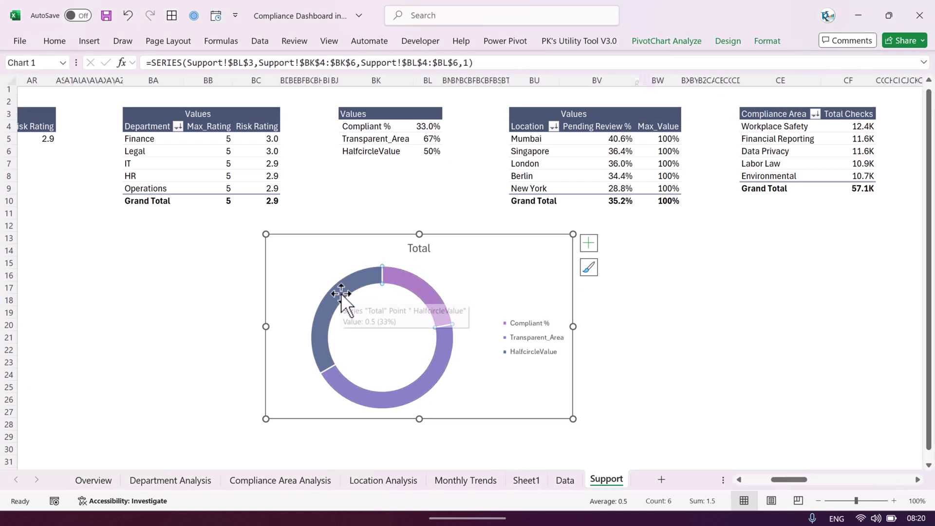
click(341, 293)
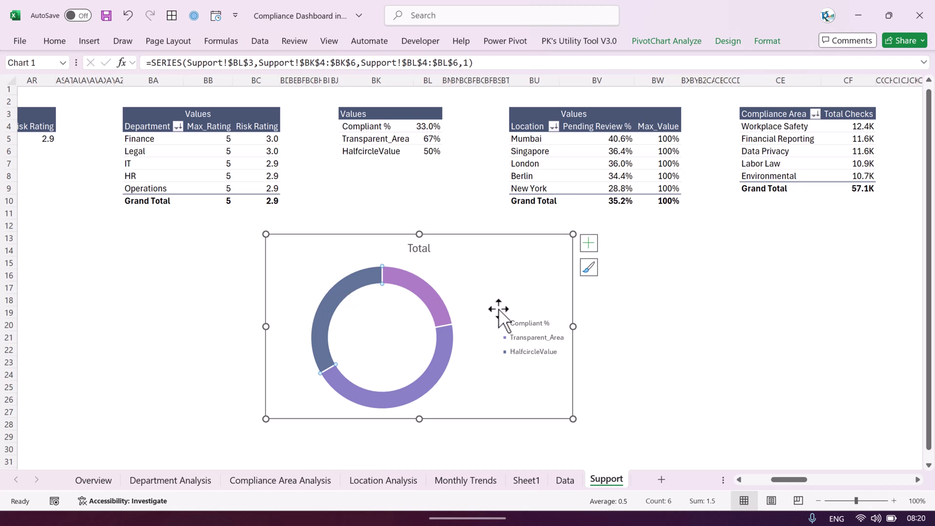
click(433, 302)
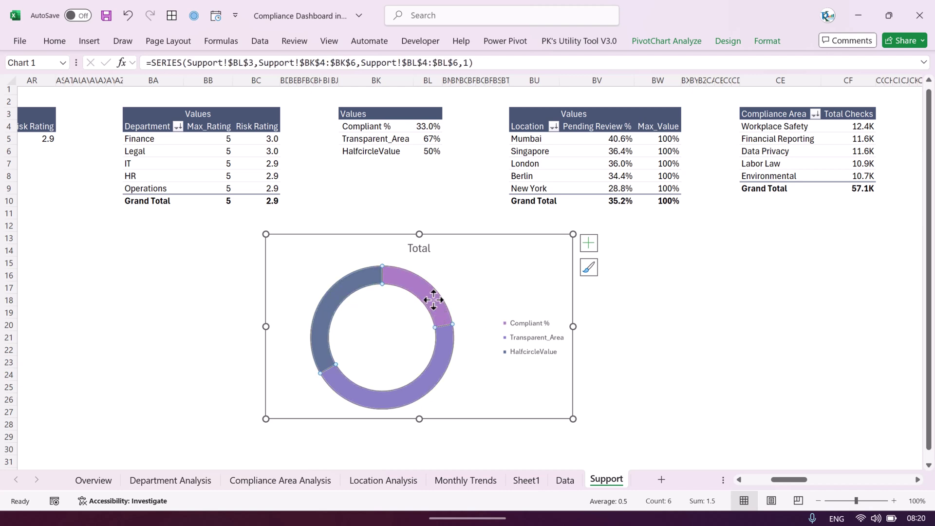
right_click(434, 300)
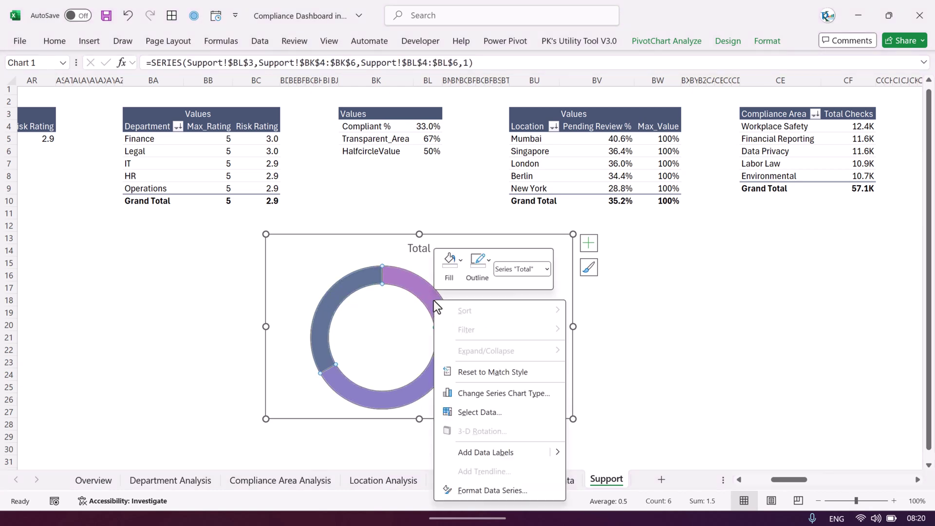
click(503, 488)
click(877, 197)
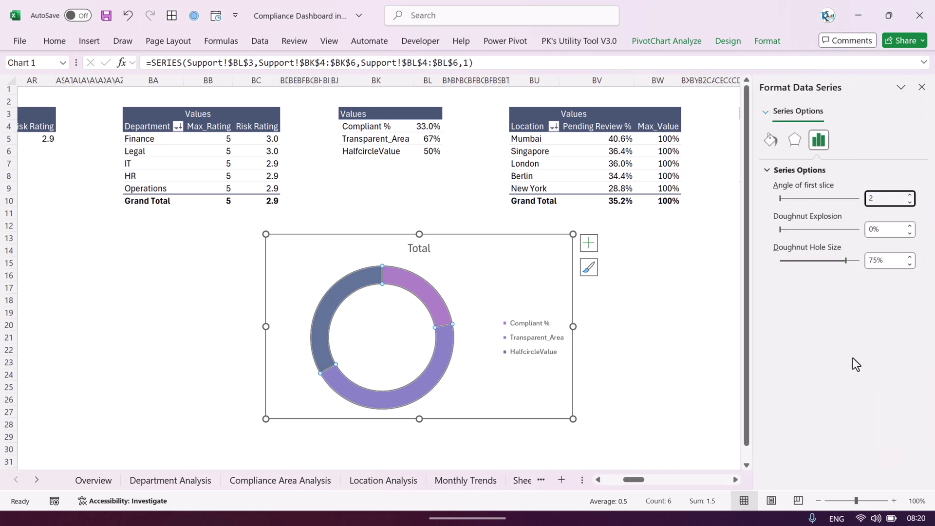
key(Return)
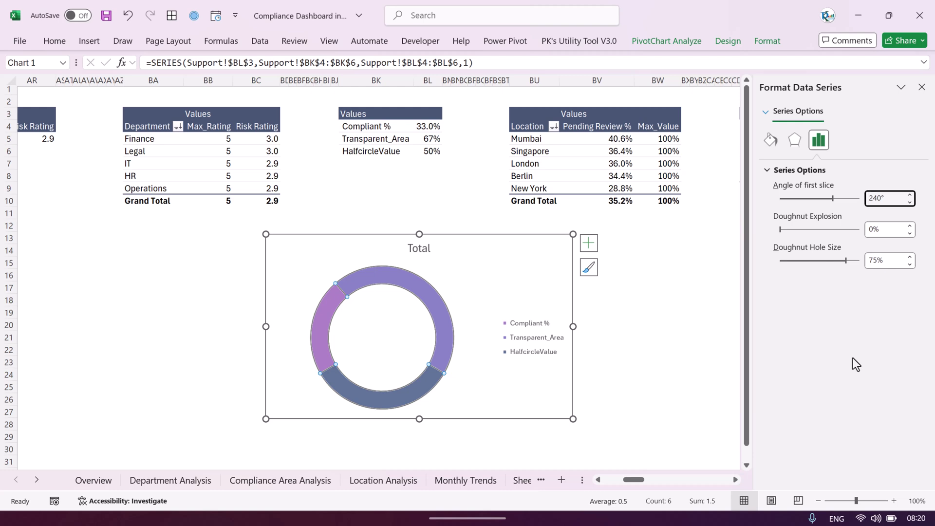
click(922, 87)
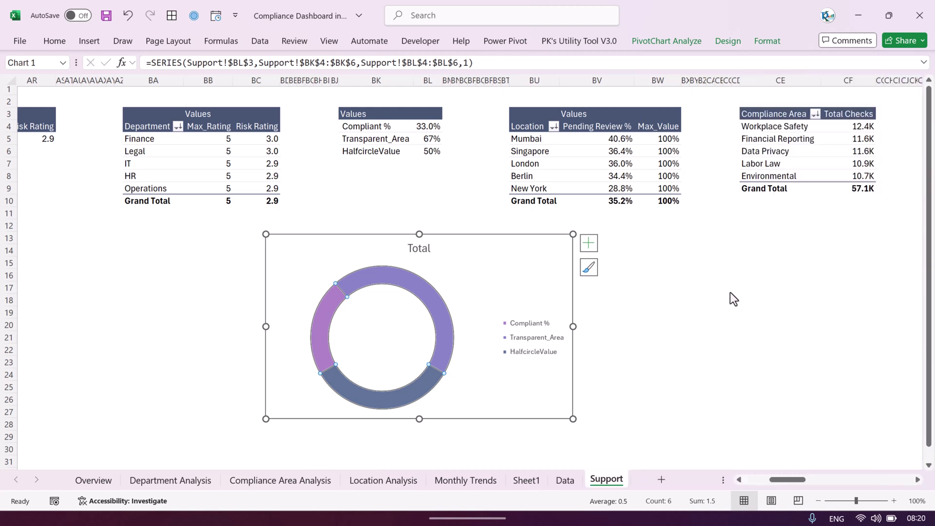
Inspect the doughnut's Compliant %, Transparent_Area and HalfcircleValue slices and the series options of the HalfcircleValue slice
click(730, 292)
click(330, 313)
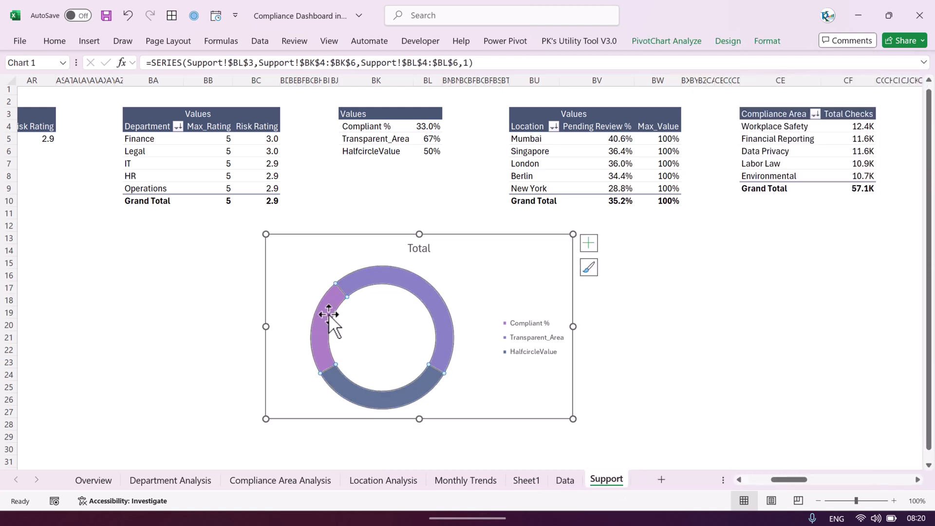
click(423, 283)
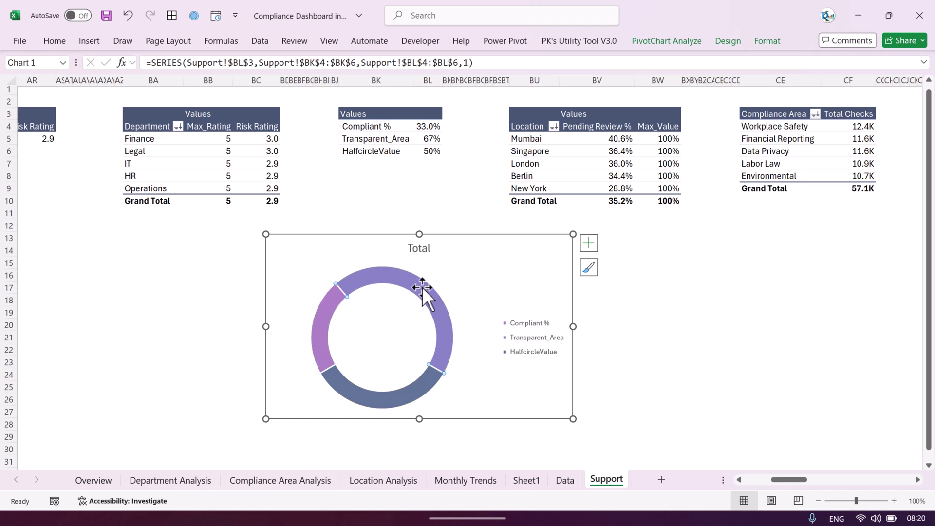
click(412, 390)
double_click(410, 391)
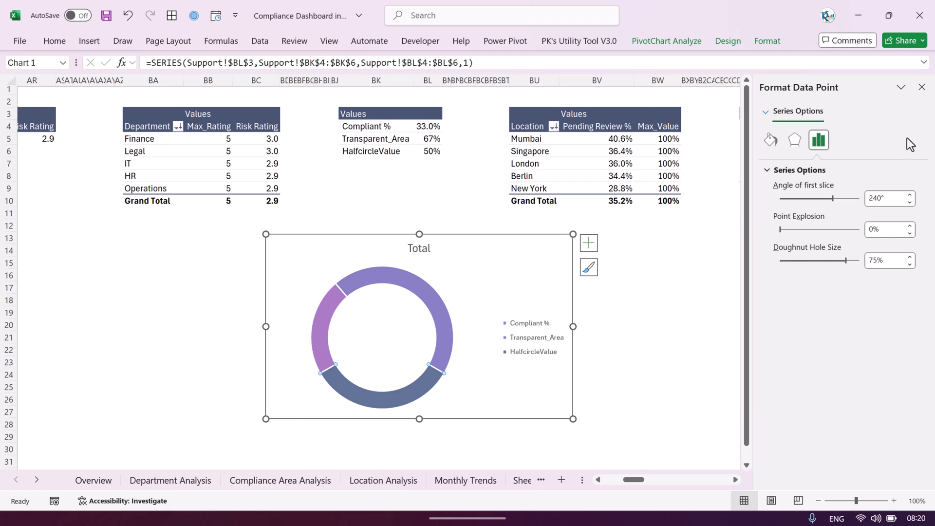
click(658, 287)
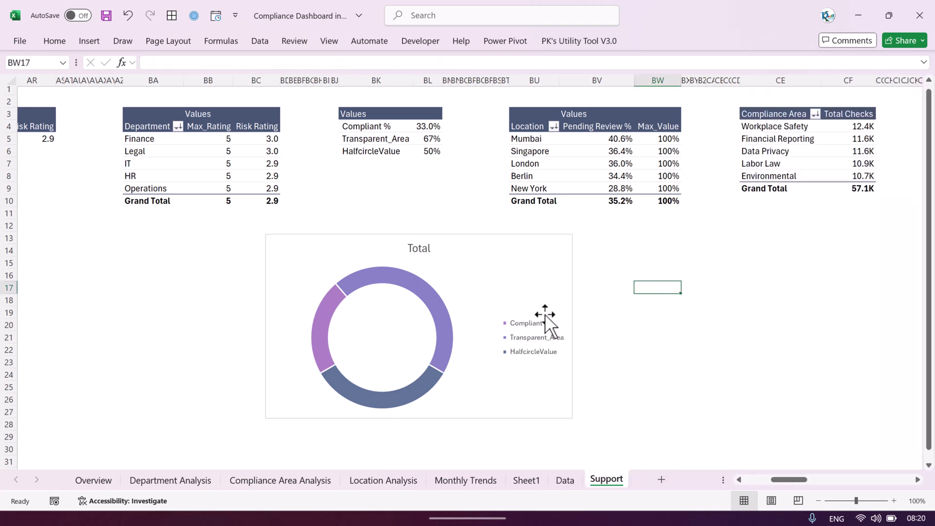
Remove the outline from the whole doughnut series on the Support sheet
click(360, 298)
click(768, 40)
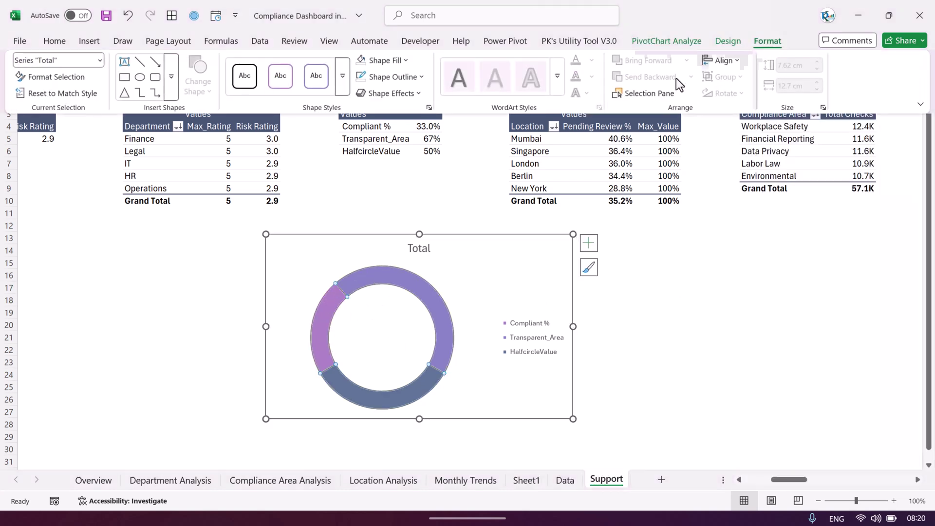
click(393, 78)
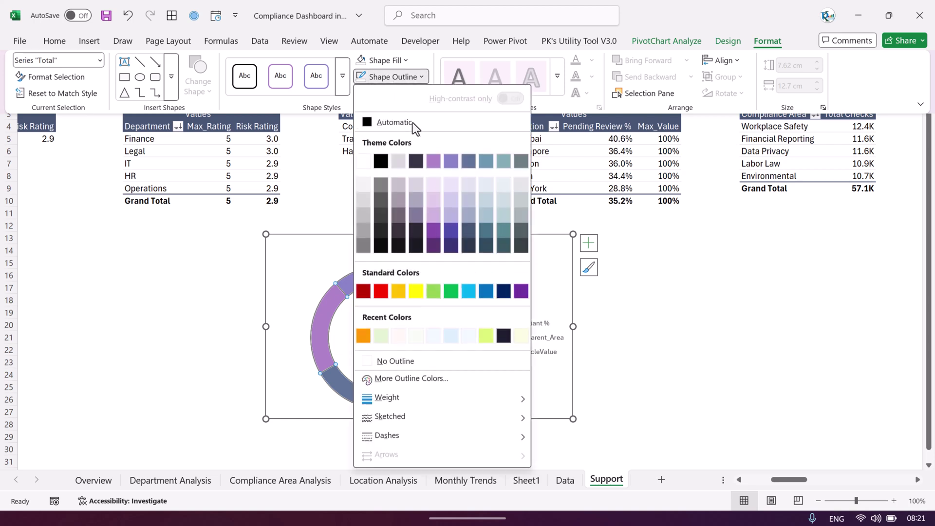
click(407, 361)
Set the doughnut hole size of the series to 50% to thicken the ring
right_click(431, 303)
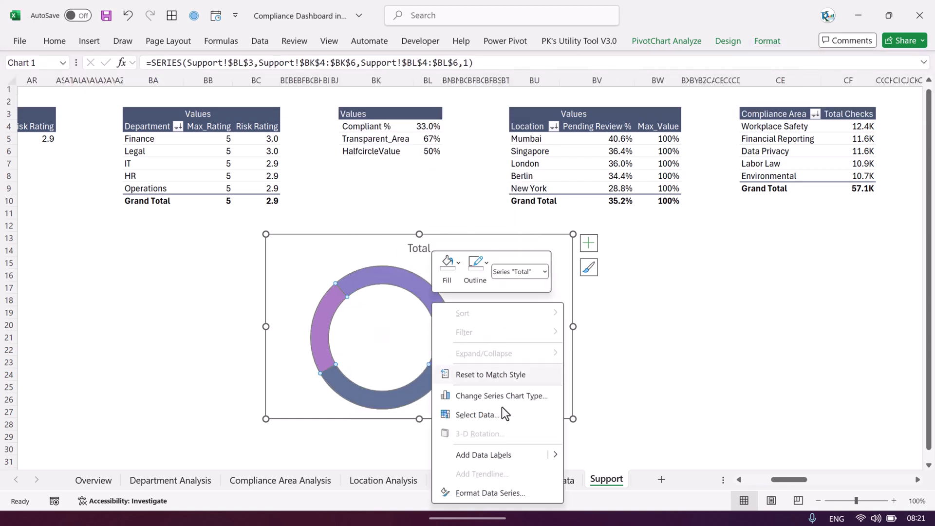
click(493, 492)
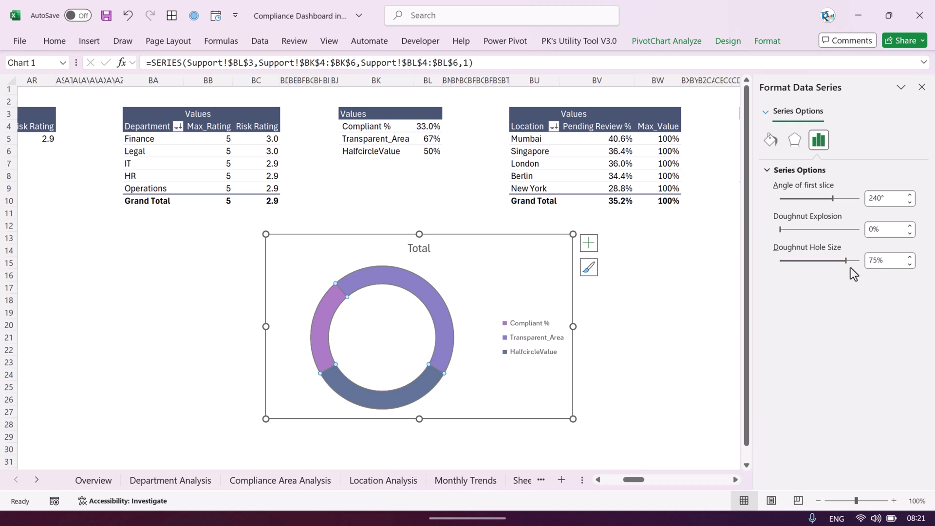
drag(847, 260, 826, 263)
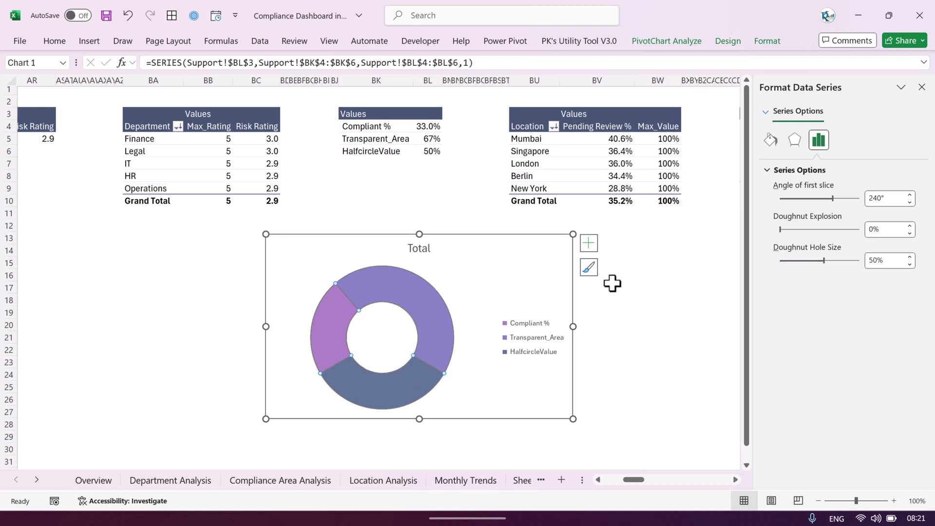
Select only the HalfcircleValue slice of the doughnut and set it to no fill
click(463, 329)
click(398, 389)
click(392, 391)
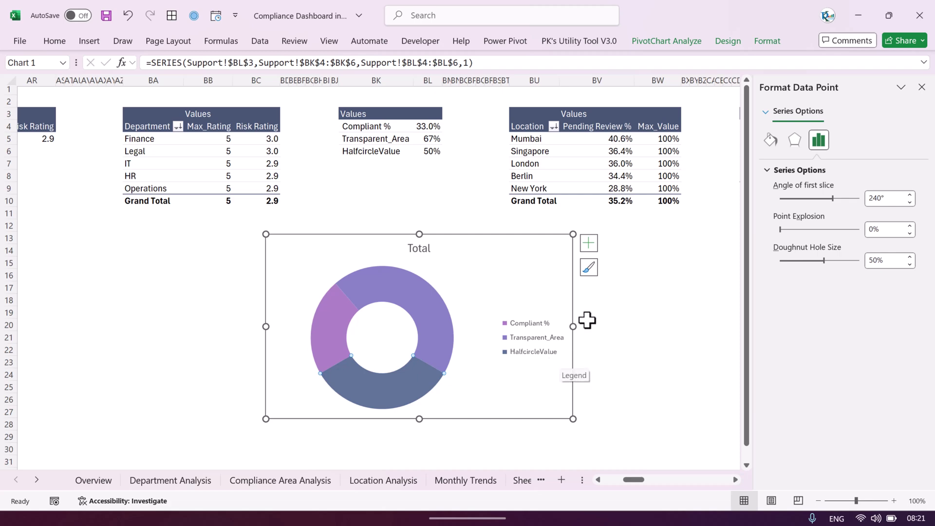
click(767, 41)
click(383, 61)
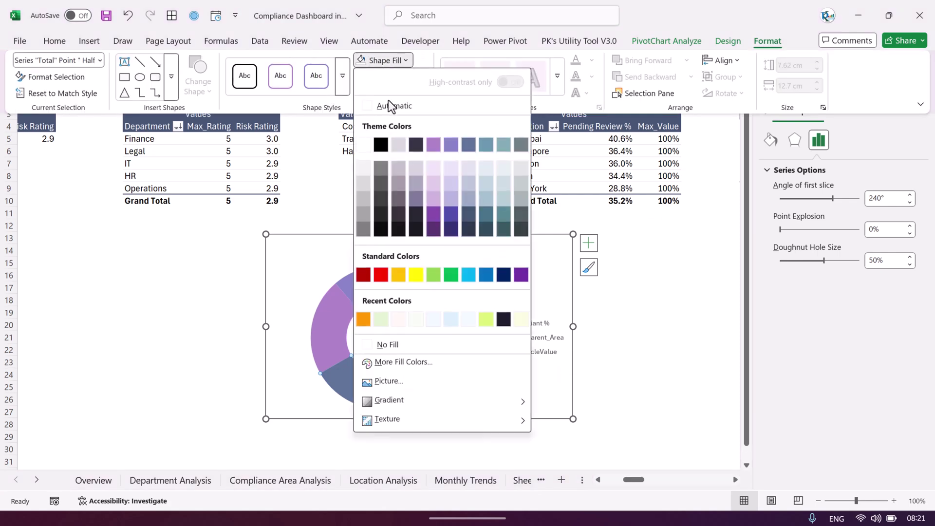
click(390, 347)
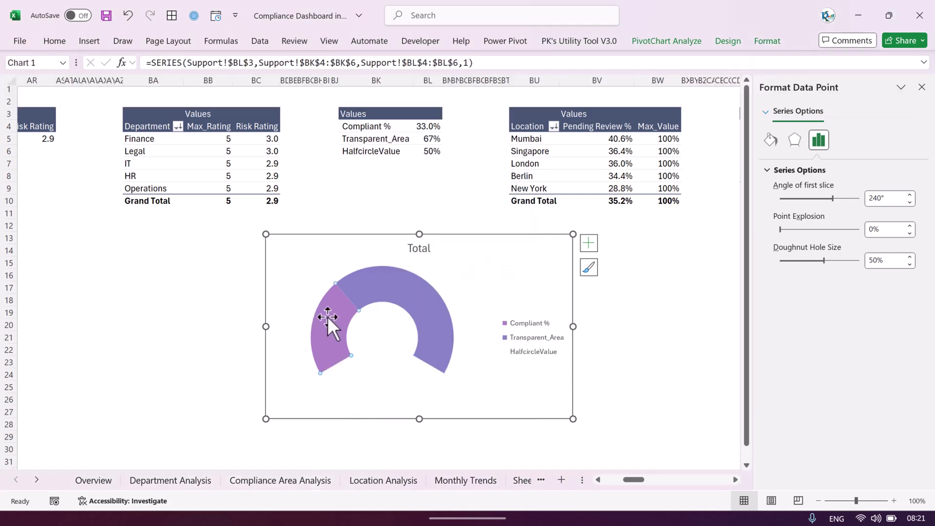
Fill the Compliant % slice with standard light green and apply the dark-variation Linear Right gradient
click(768, 44)
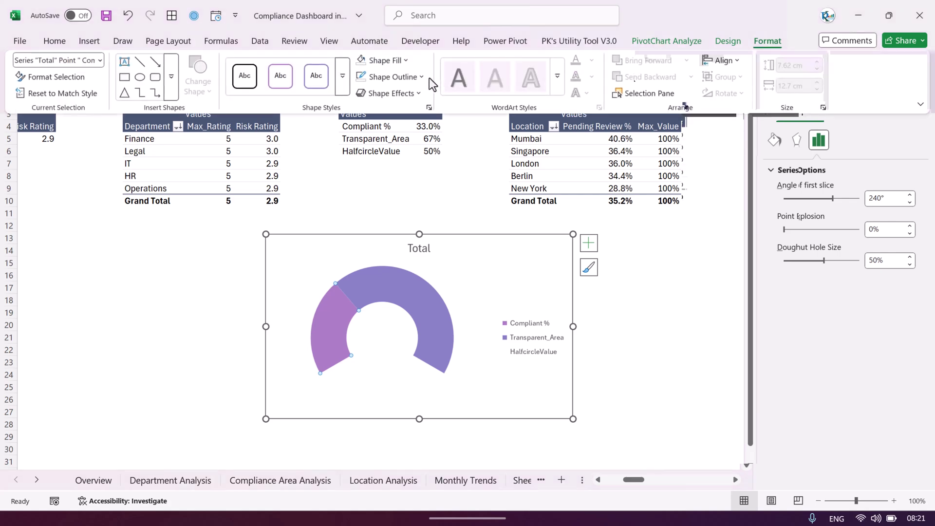
click(382, 63)
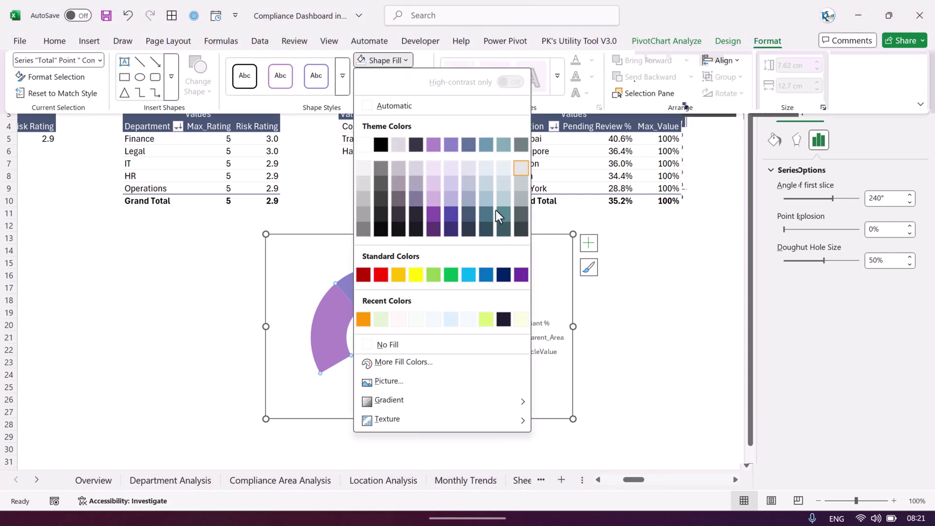
click(434, 274)
click(400, 65)
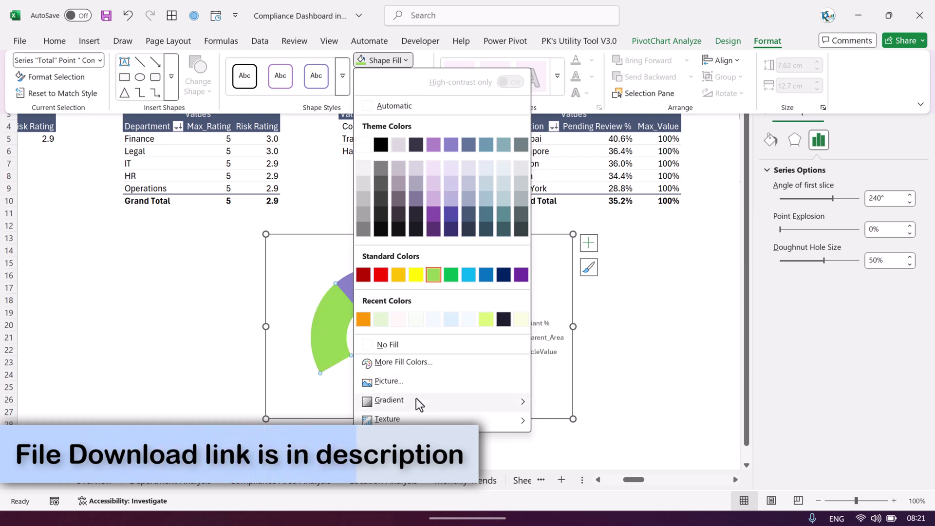
mouse_move(426, 402)
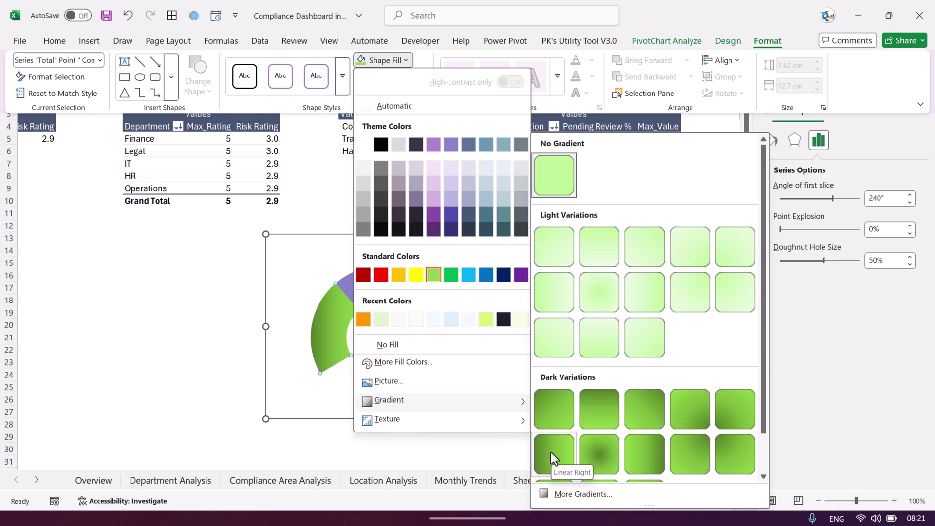
click(551, 452)
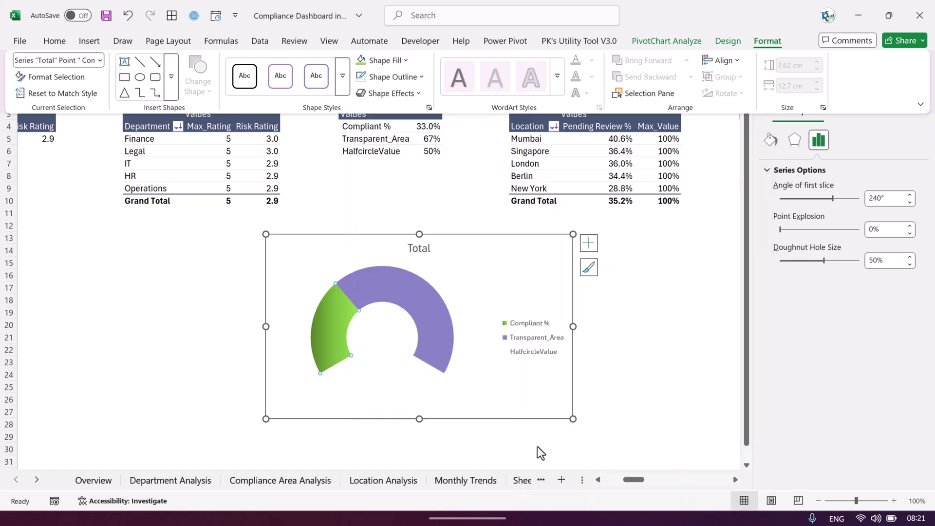
Fill the Transparent_Area slice with light green, lightened to a very pale tint through a custom colour
click(417, 292)
click(772, 42)
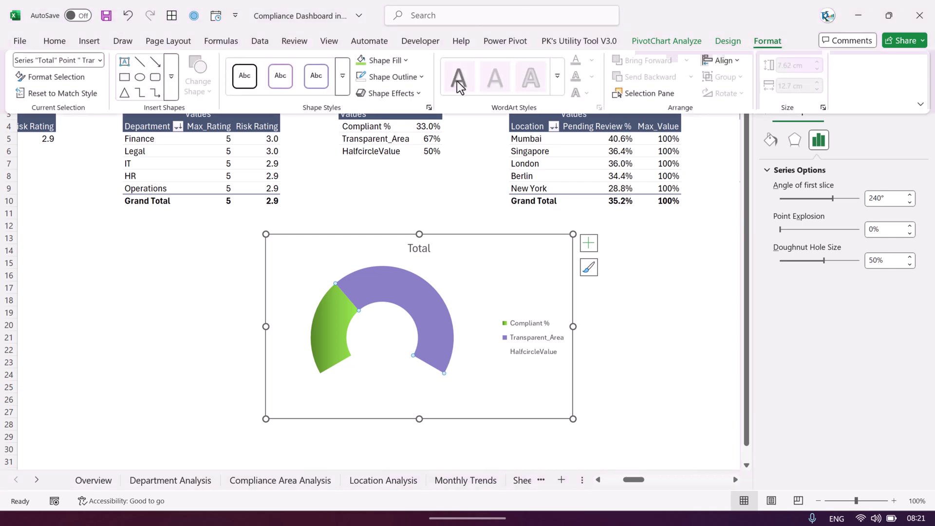
click(375, 59)
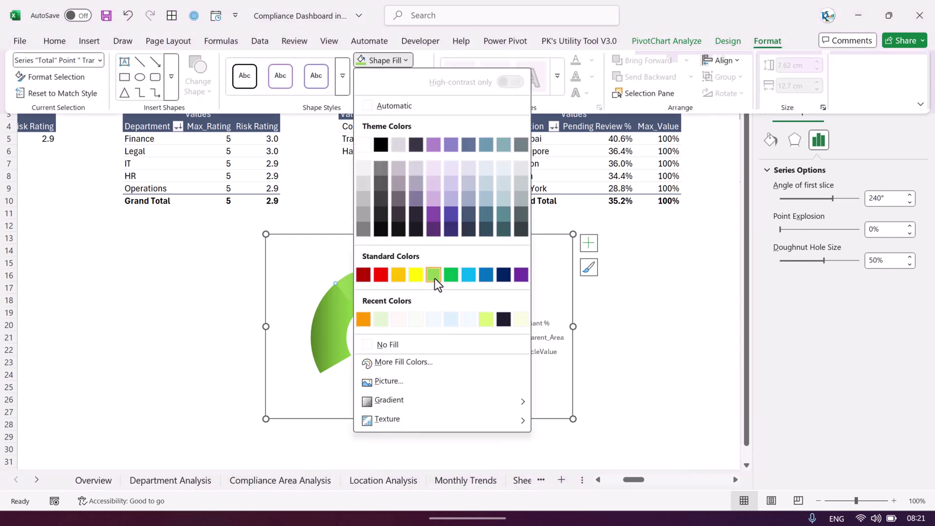
click(434, 275)
click(387, 60)
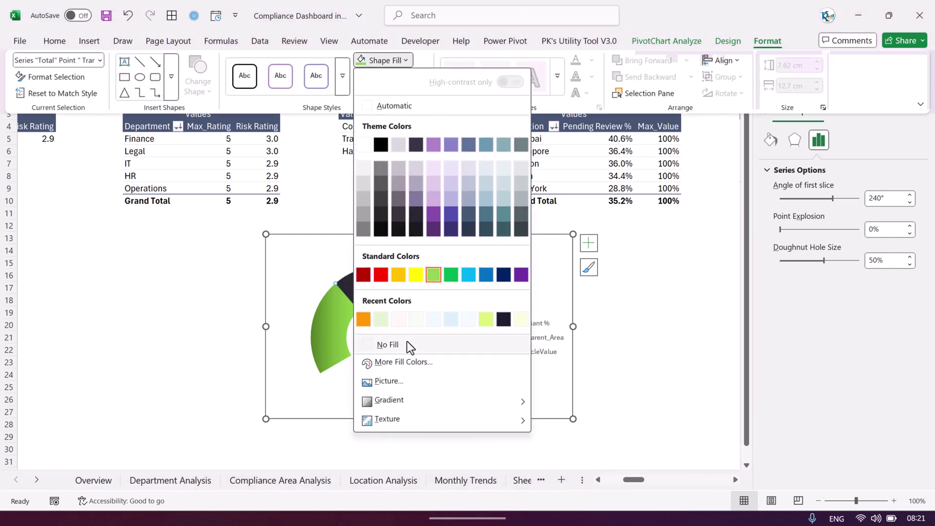
click(429, 366)
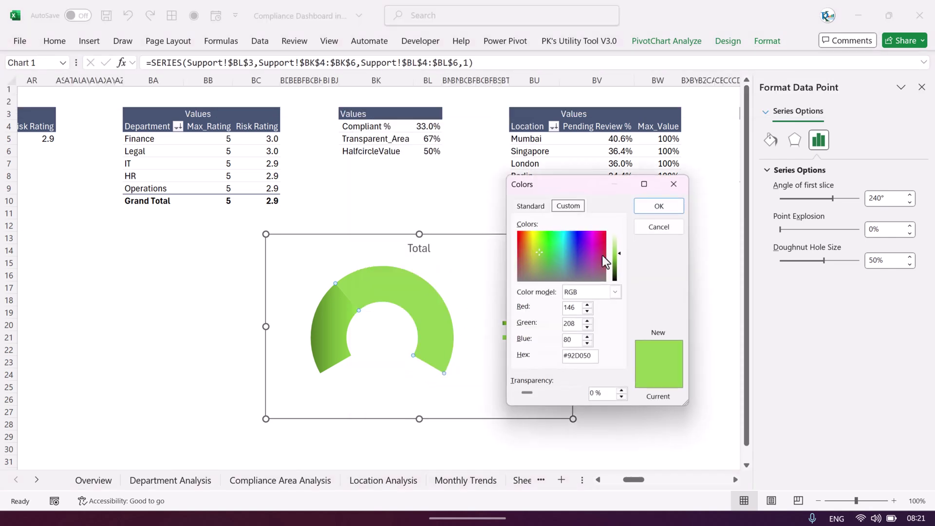
drag(621, 247, 621, 234)
click(659, 206)
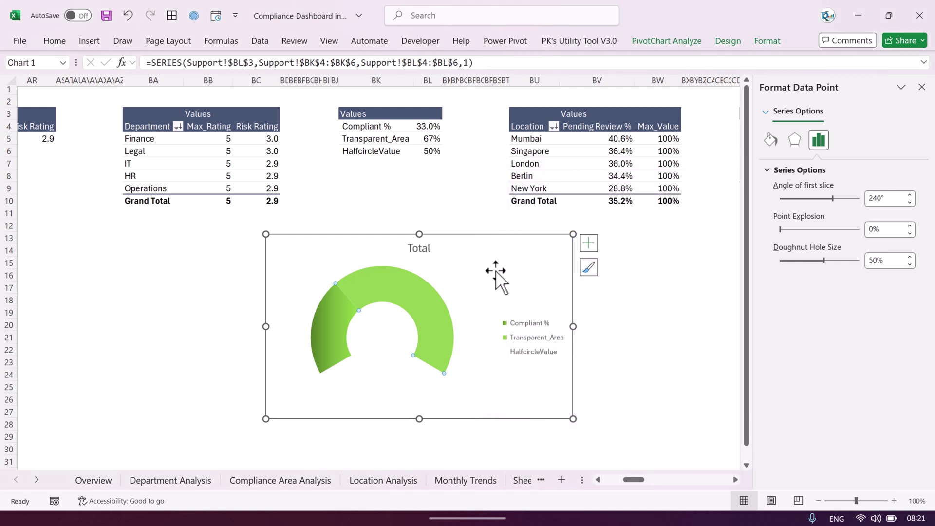
click(531, 273)
click(656, 321)
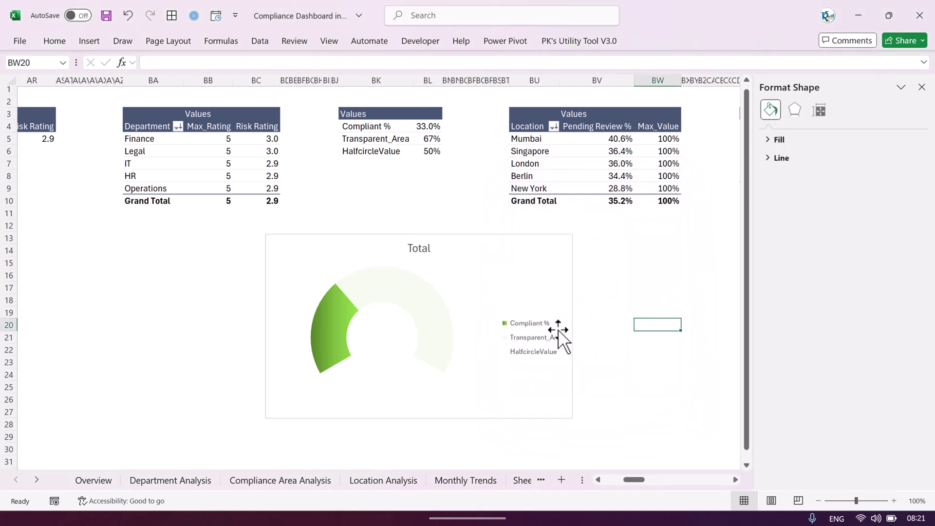
Delete the legend from the doughnut chart
click(559, 330)
key(Delete)
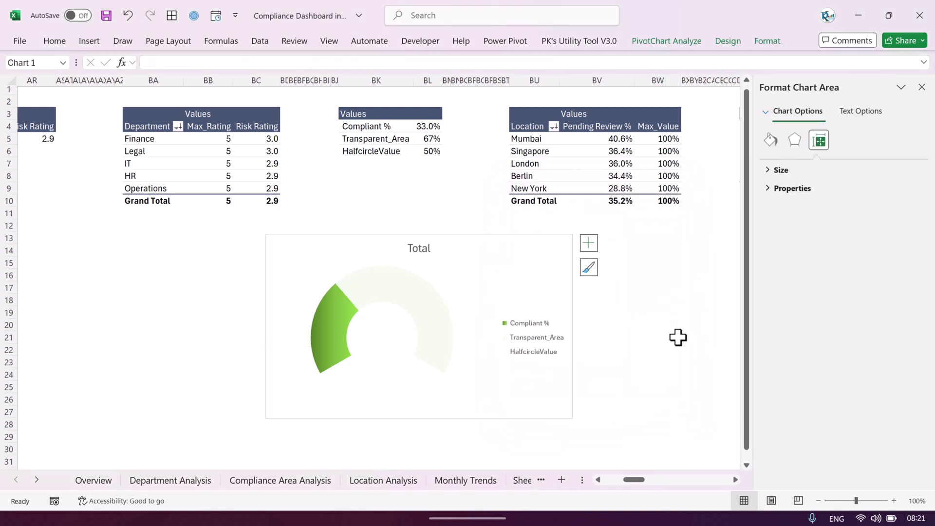
click(657, 326)
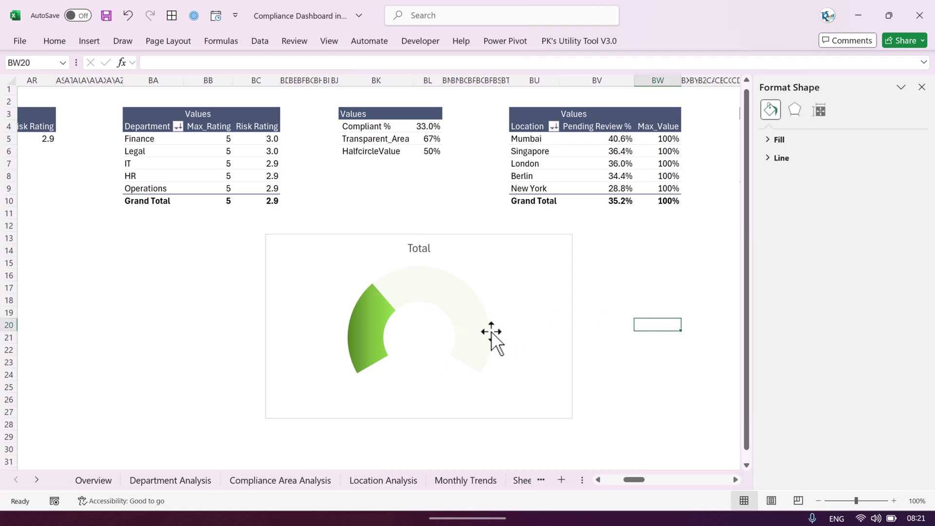
Add a text box inside the doughnut's hole and link it to the Compliant % value in Support!$BL$4
click(483, 235)
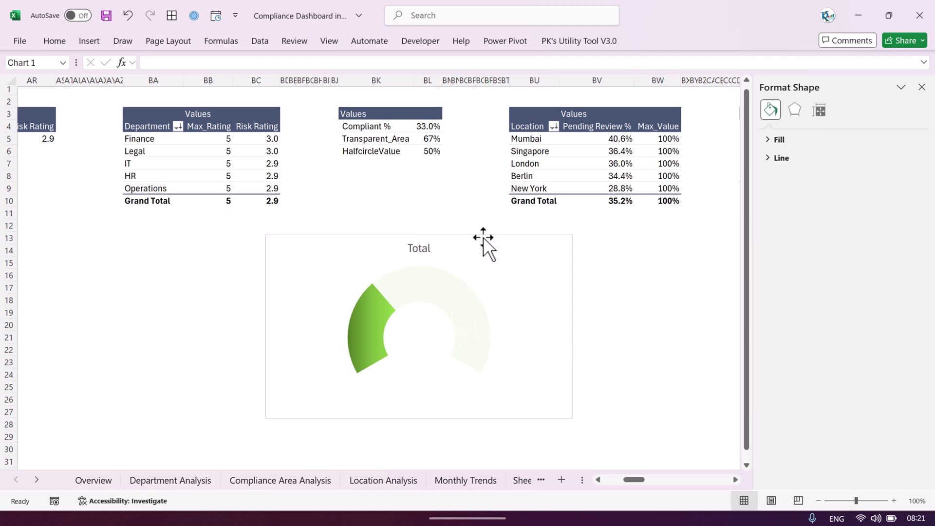
click(90, 41)
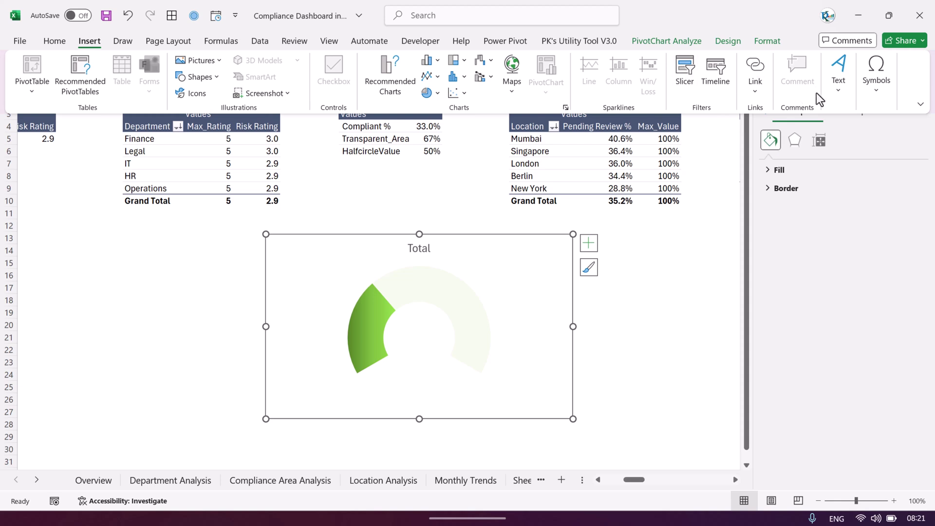
click(839, 88)
click(794, 144)
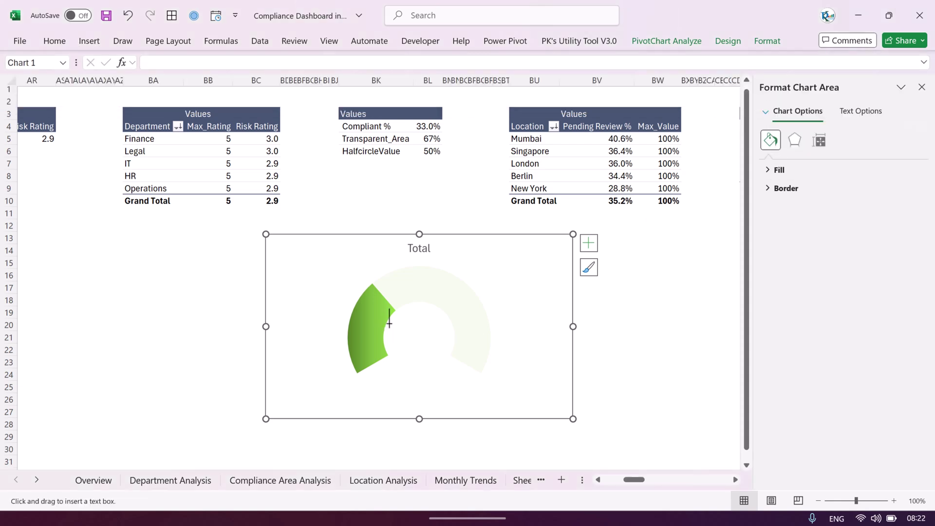
mouse_move(387, 325)
mouse_down()
mouse_move(433, 336)
mouse_move(448, 351)
mouse_up()
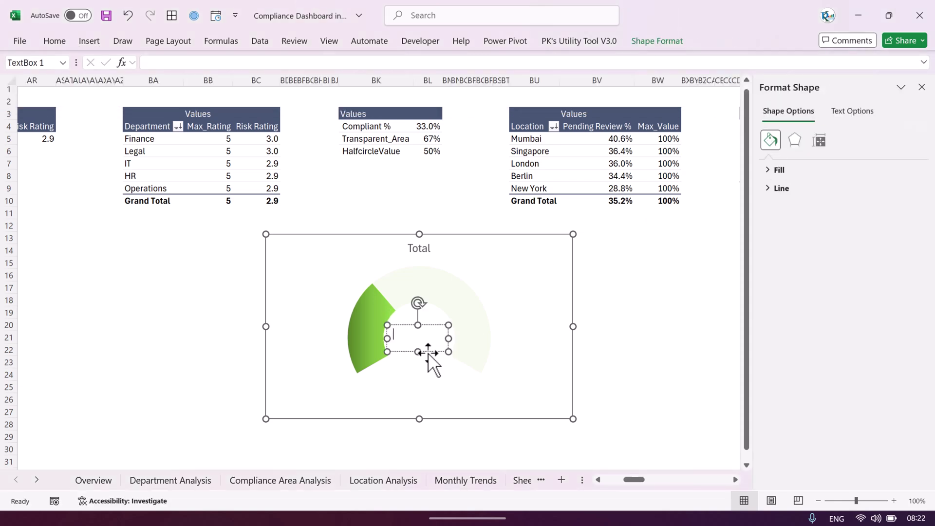
click(429, 352)
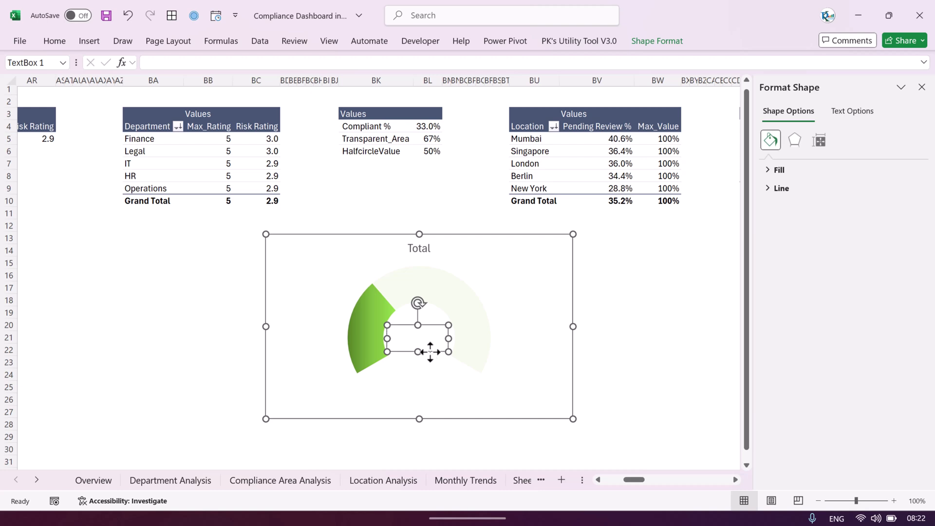
click(261, 58)
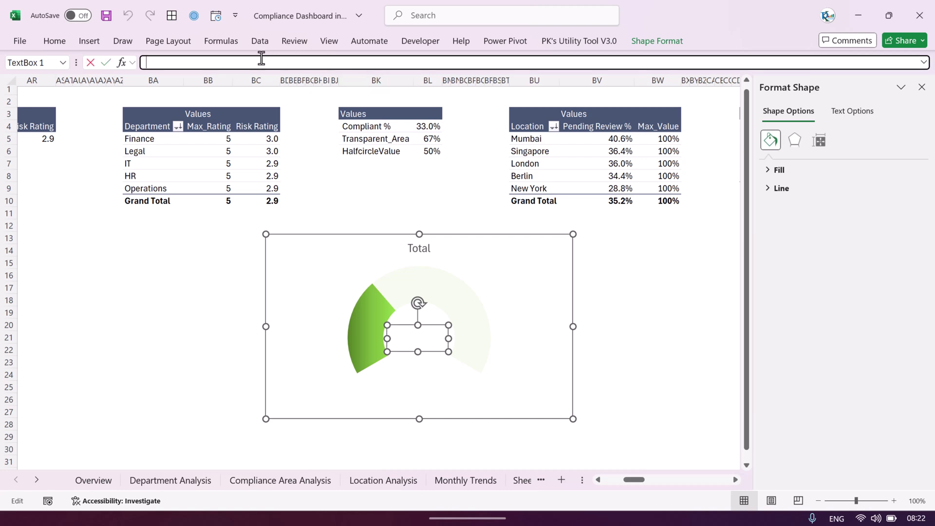
click(428, 126)
key(Return)
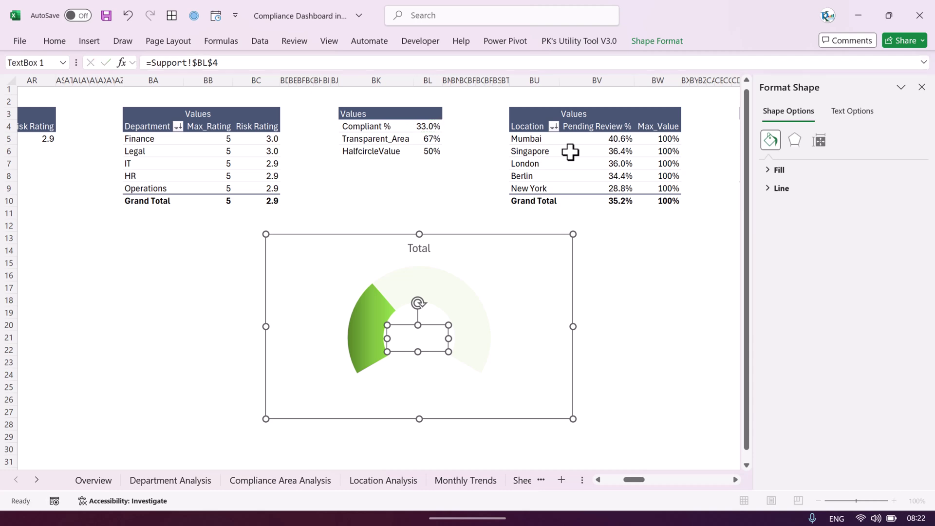
Set the font of the linked percentage text box to Agency FB
click(55, 42)
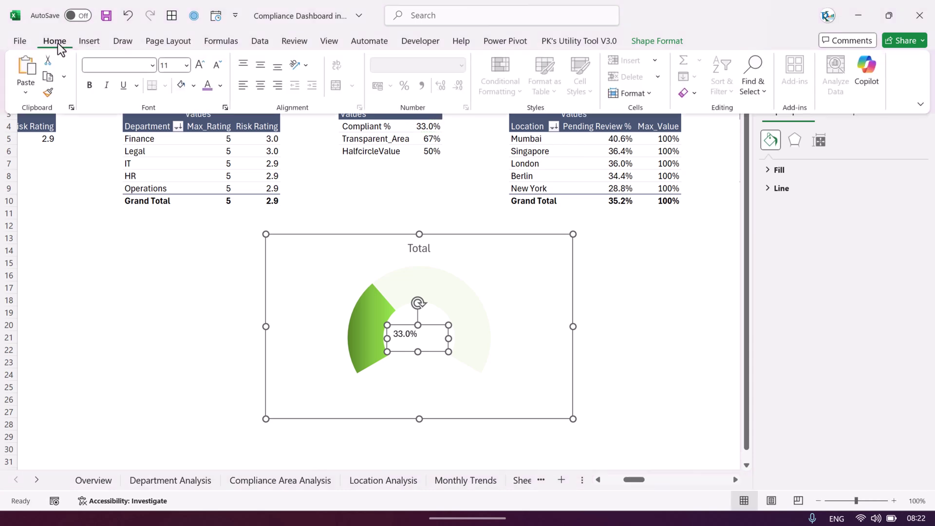
click(122, 65)
text(A)
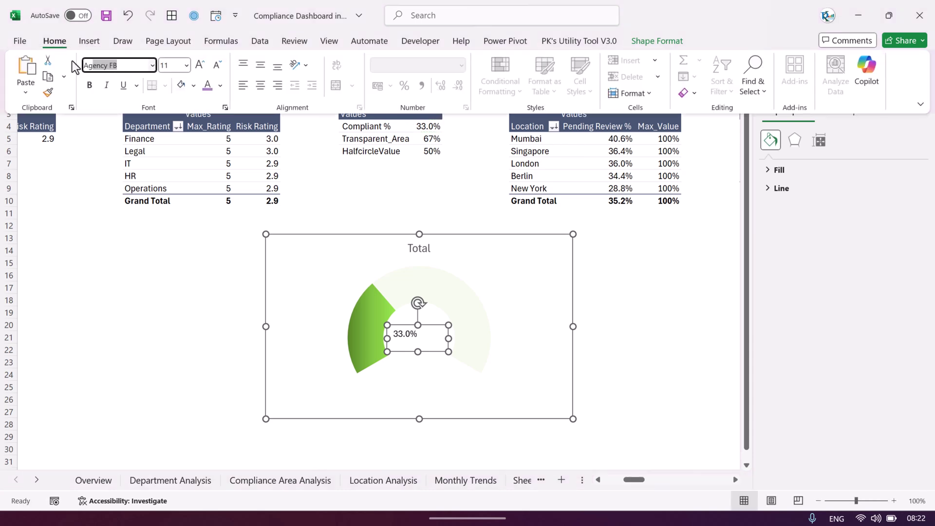
key(Escape)
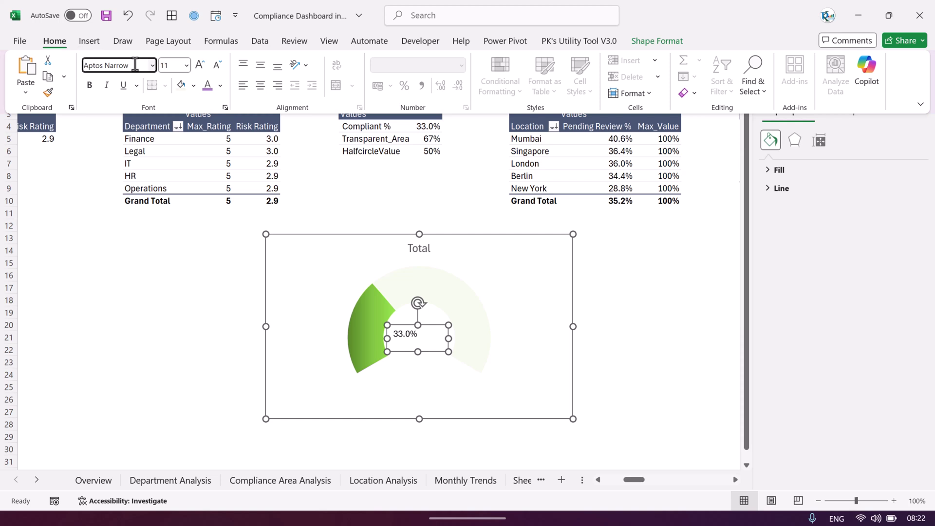
text(ag)
key(Return)
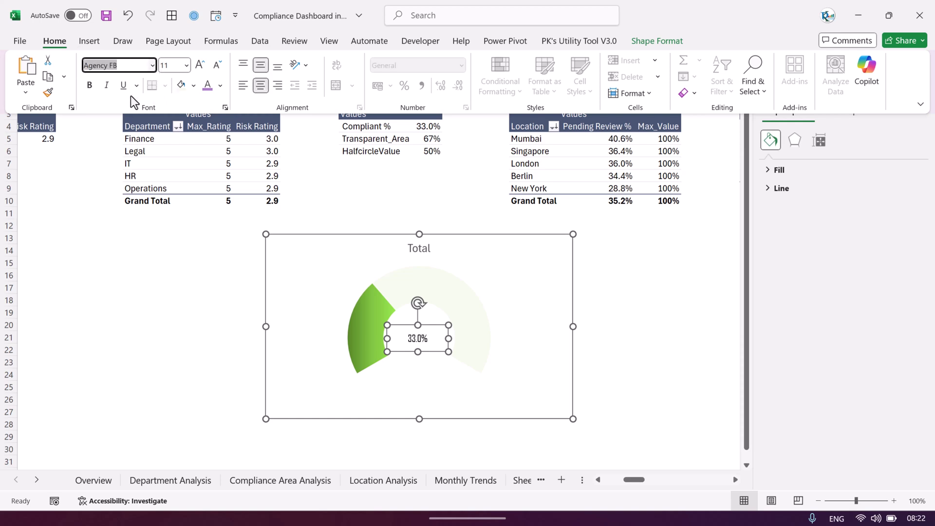
Make the percentage text bold, size 20 and light green
click(89, 85)
click(200, 64)
click(199, 65)
click(200, 65)
click(200, 65)
click(200, 65)
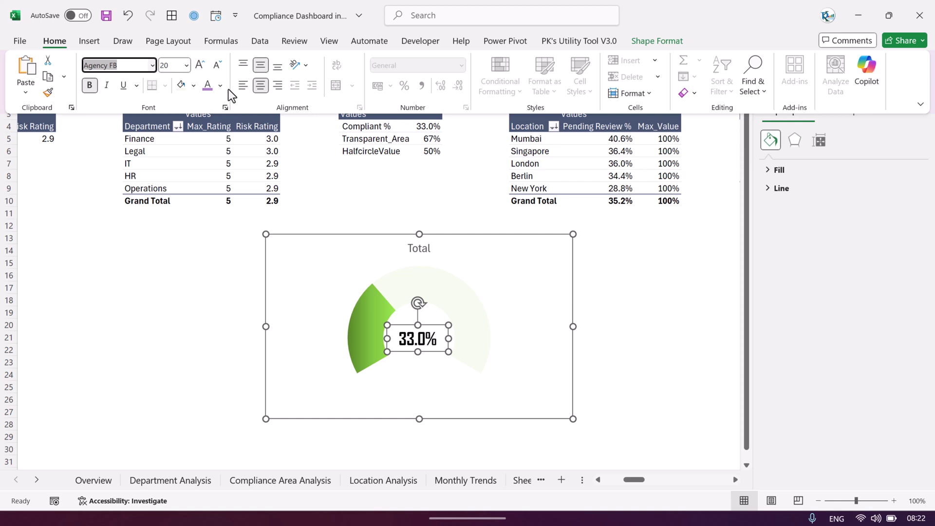
click(220, 85)
click(280, 300)
click(652, 277)
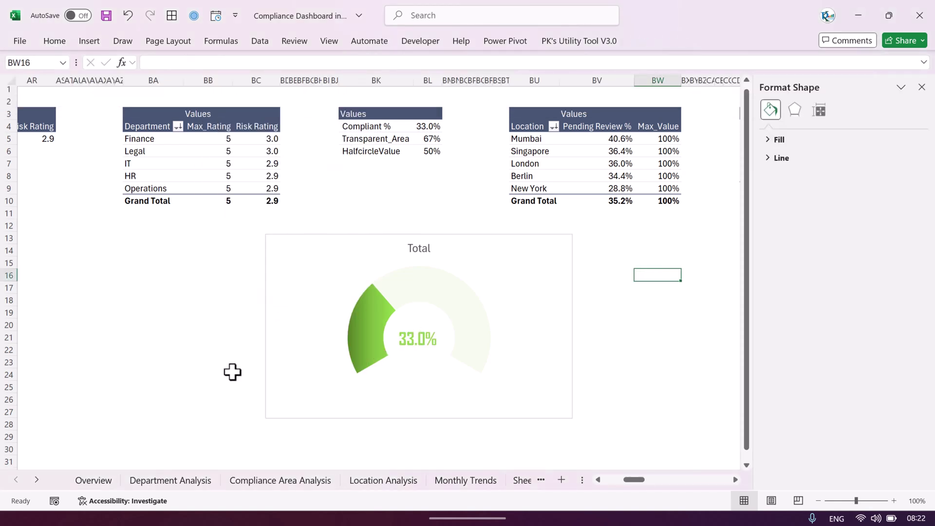
Open the Overview sheet to view the finished Compliant % gauge, and widen the sheet tab area to show more sheets
click(91, 479)
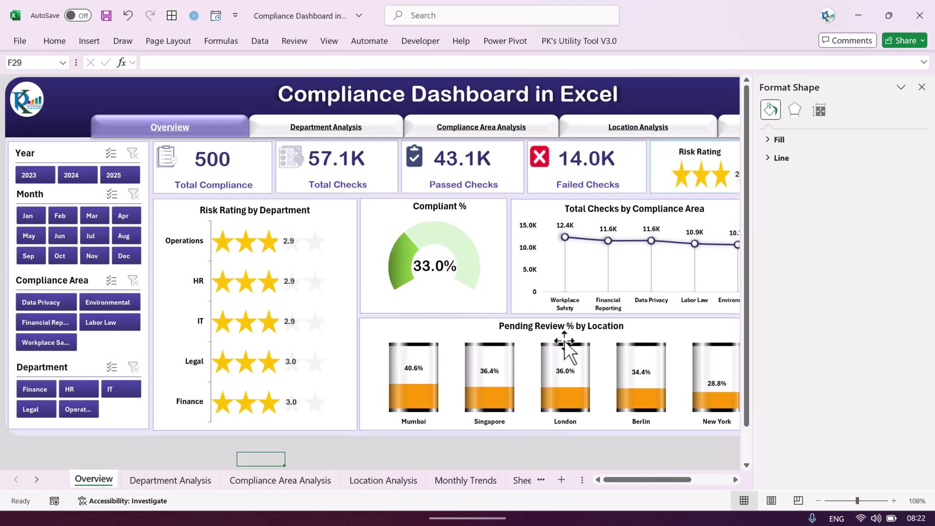
drag(582, 479, 661, 480)
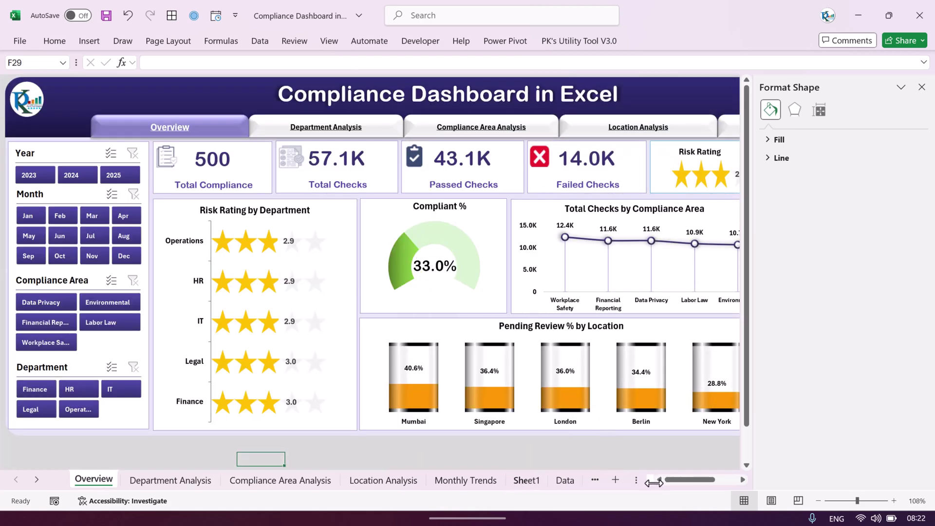